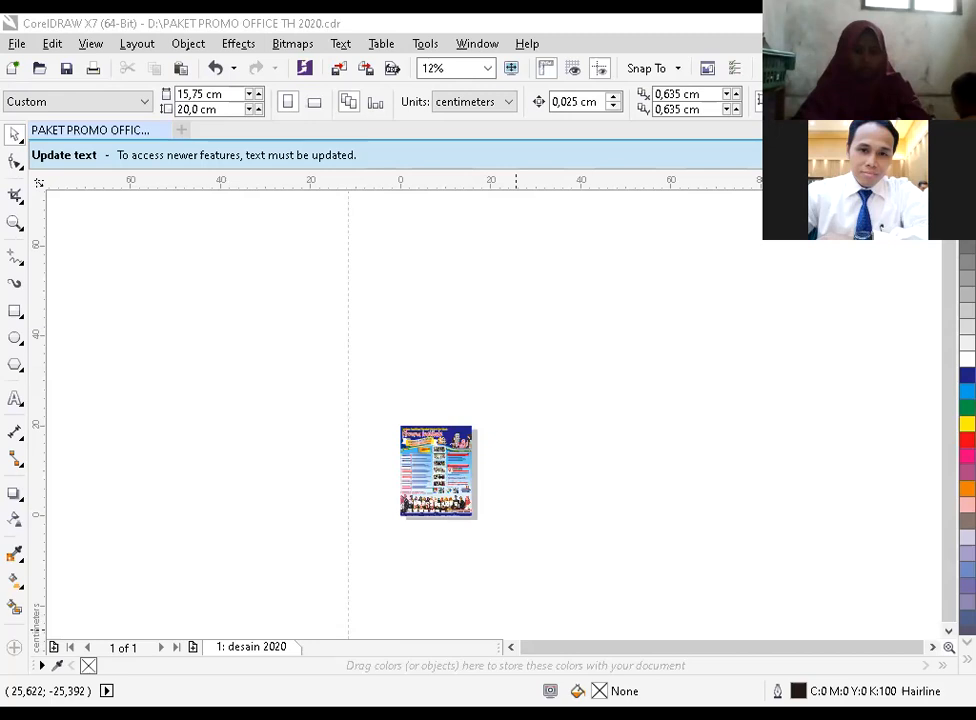
Switch to Photoshop and open the fruit image 3.jpg from the bahan psd folder
double_click(682, 24)
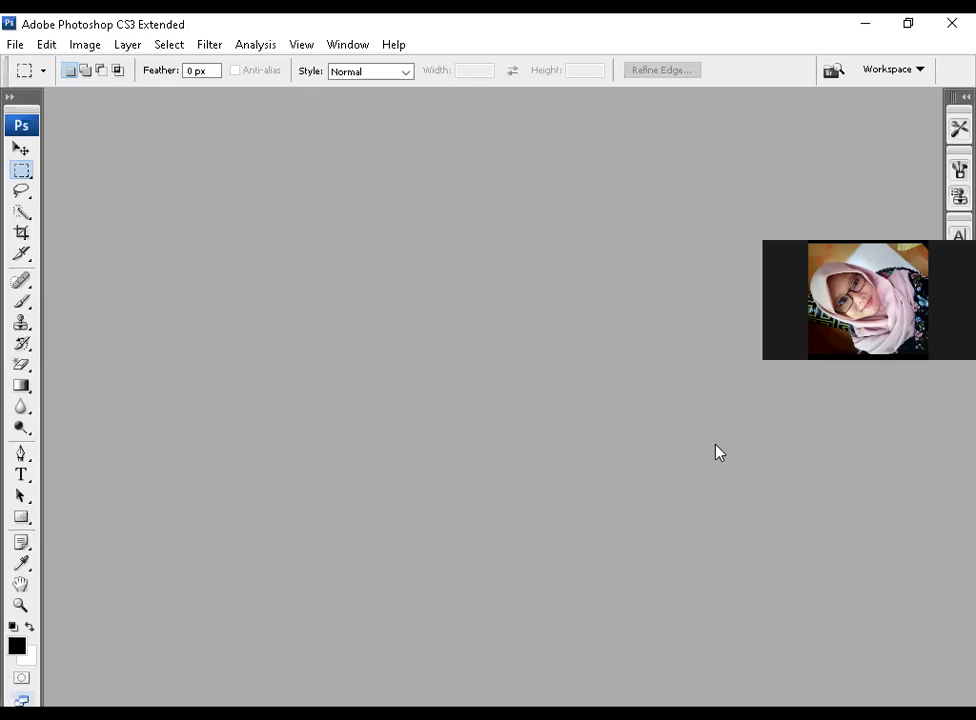
key("h")
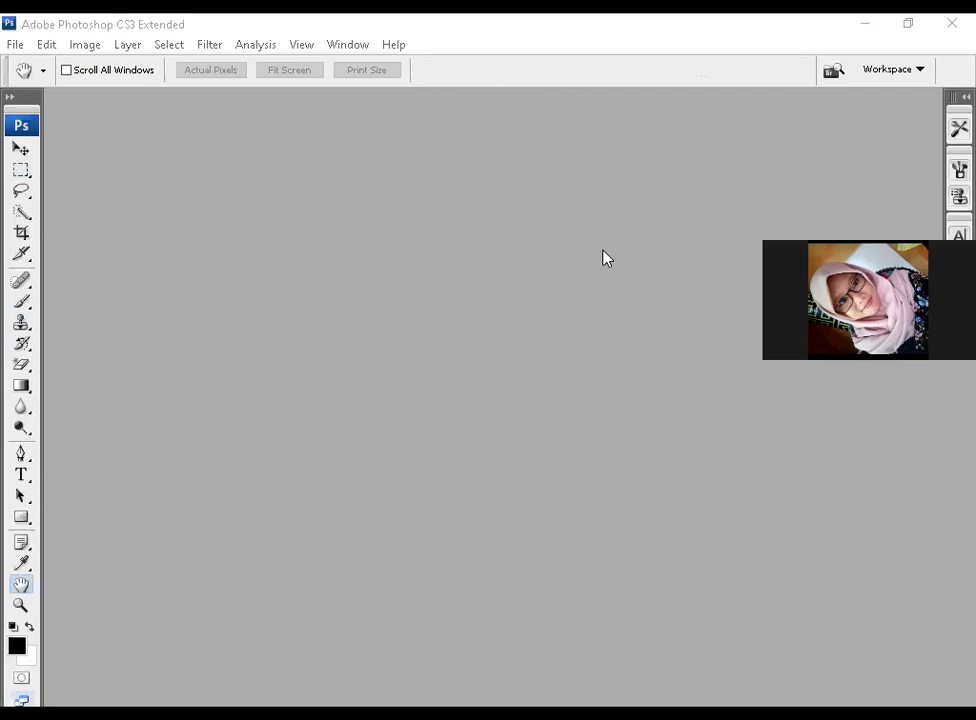
left_click(14, 46)
left_click(66, 86)
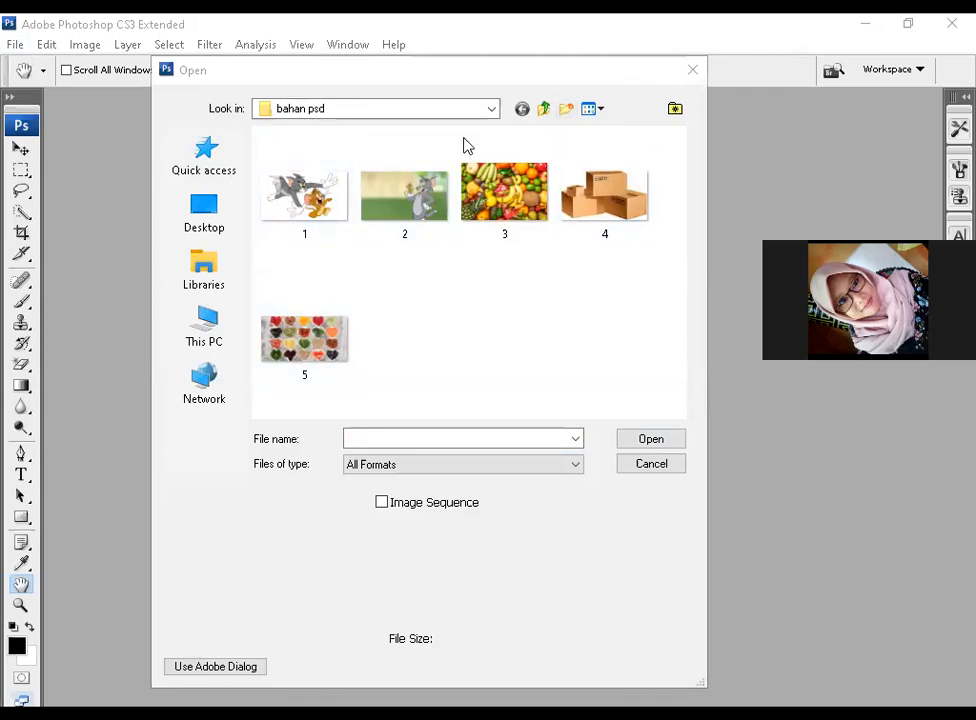
left_click(651, 462)
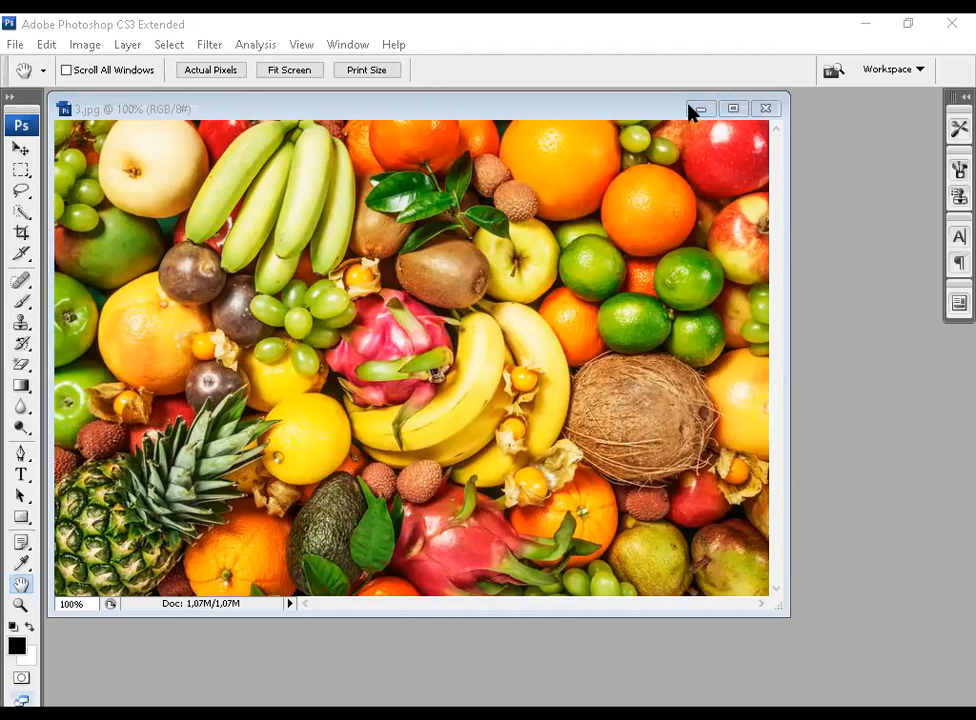
Duplicate the image 3.jpg as "3 copy" and close the original
left_click(486, 140)
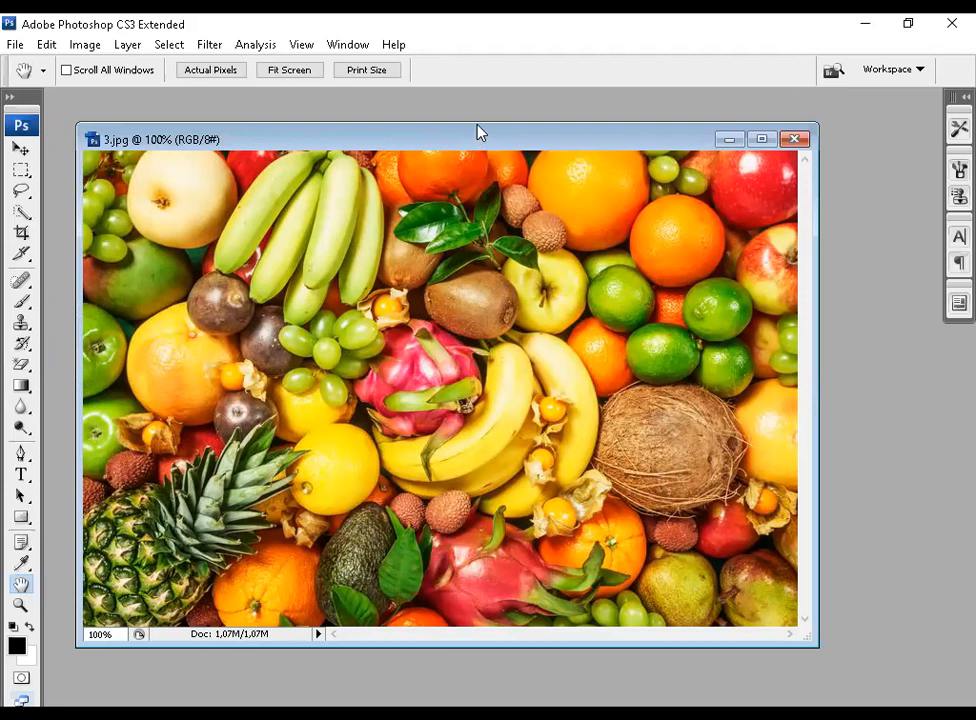
left_click_drag(478, 133, 476, 113)
right_click(447, 124)
key("Escape")
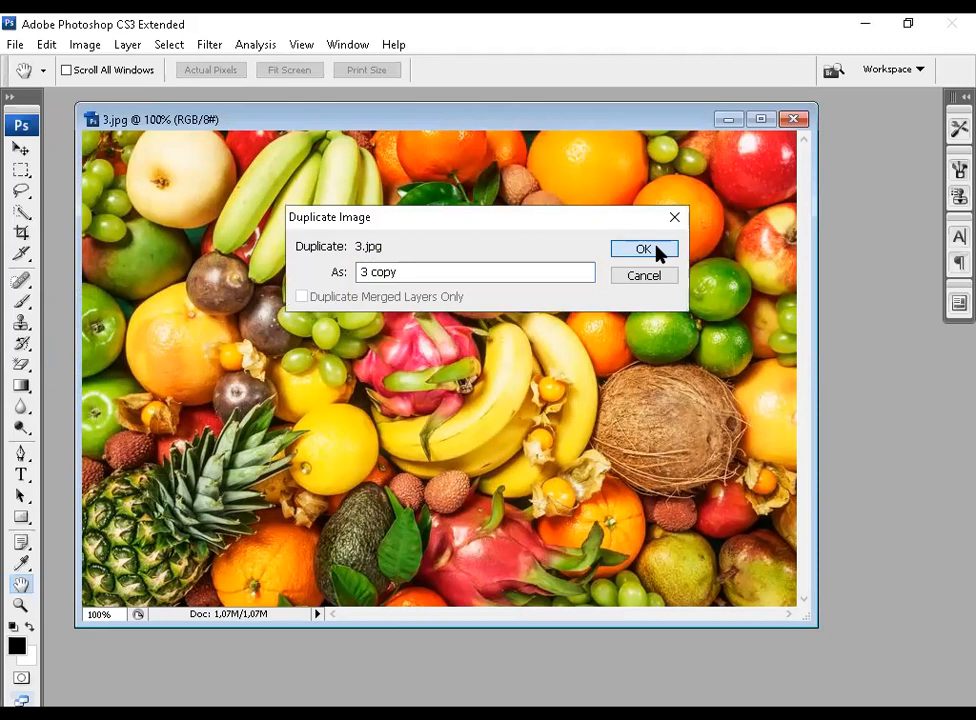
left_click(656, 247)
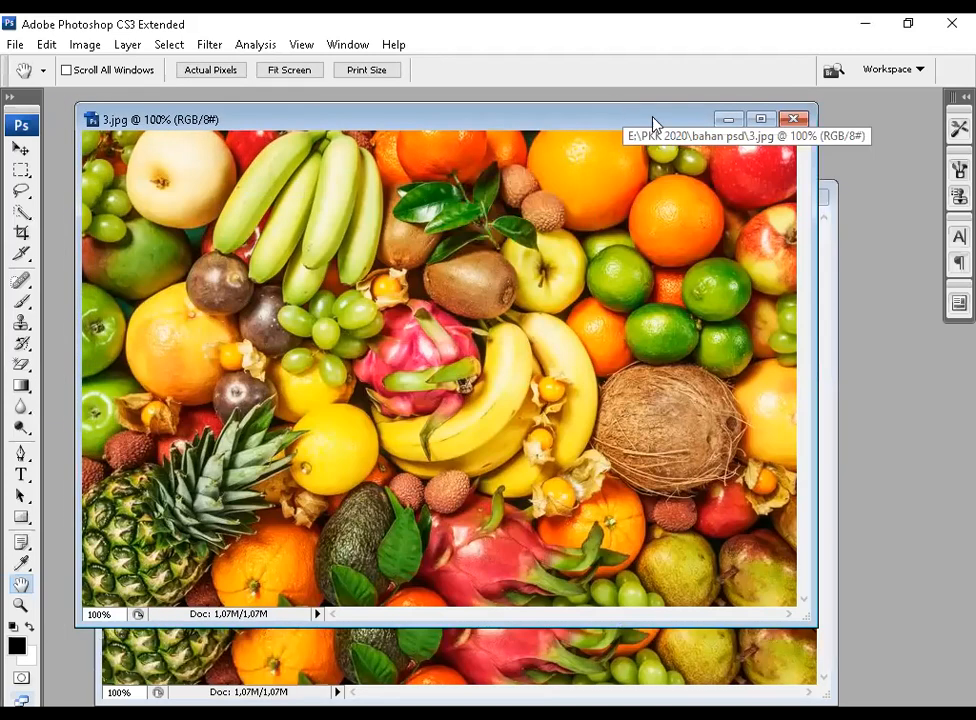
left_click(797, 119)
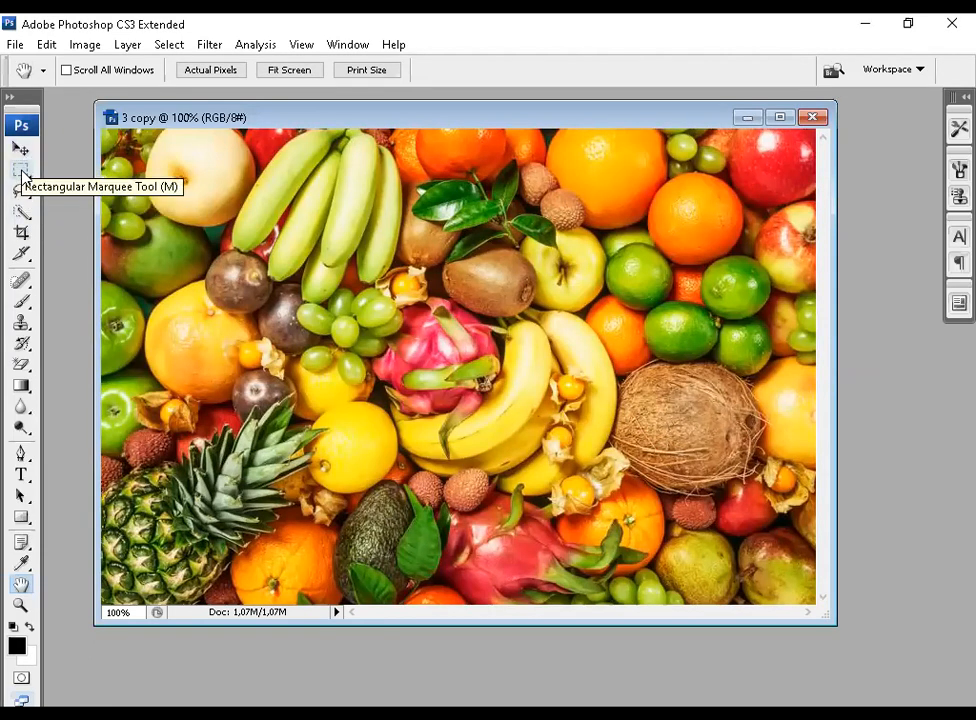
Activate the Rectangular Marquee tool and look at the other marquee tool variants
left_click(22, 175)
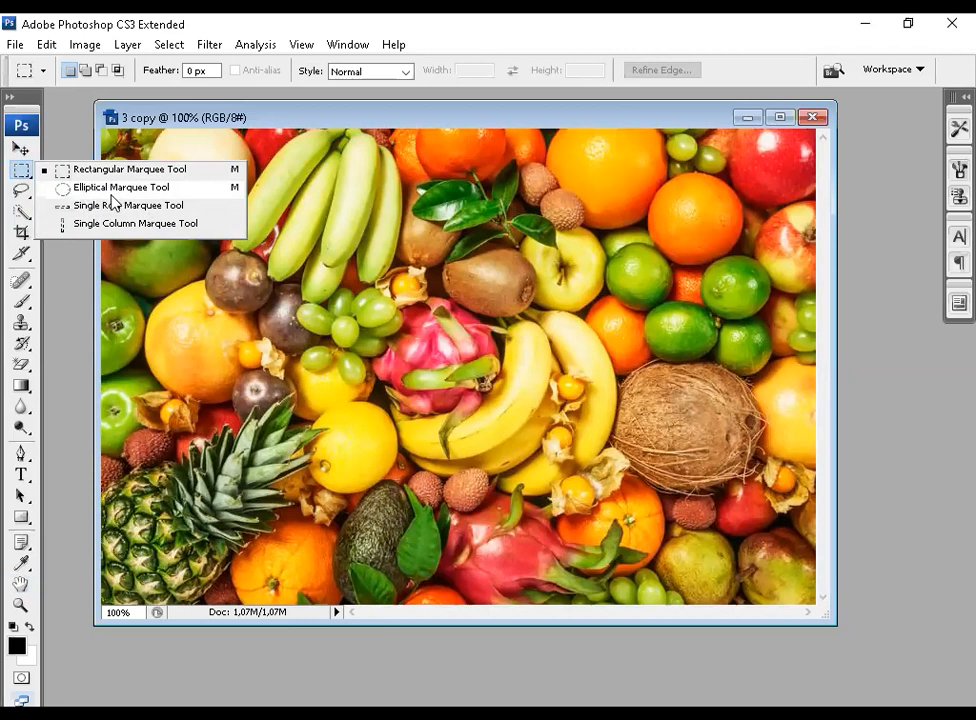
left_click(213, 101)
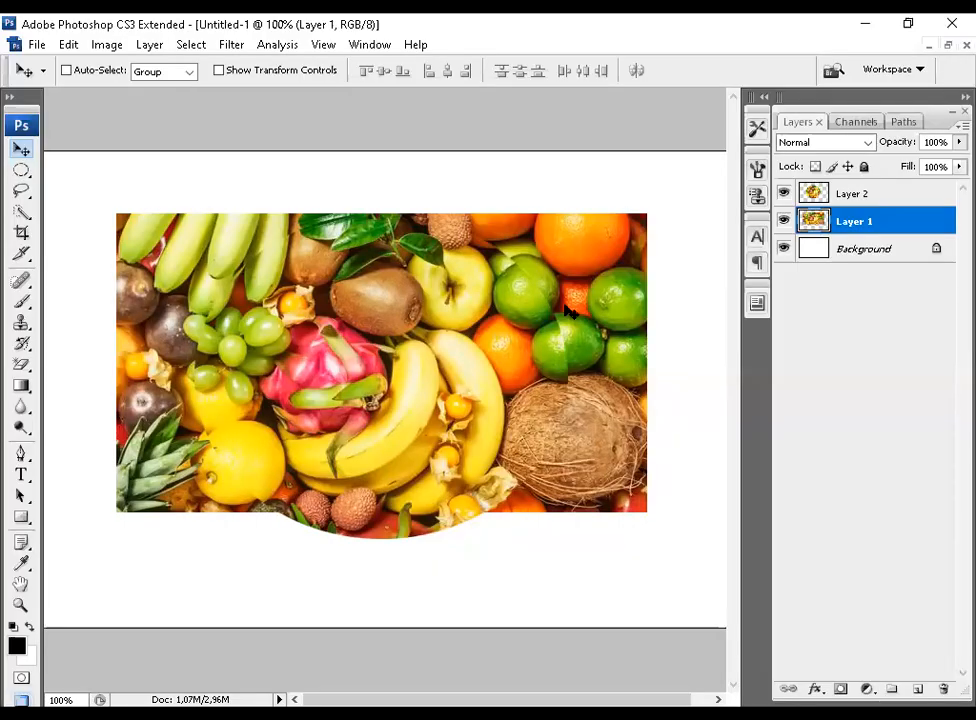
Reposition the rectangular fruit image on Layer 1 across the Untitled-1 canvas with the Move tool
left_click_drag(435, 232, 434, 223)
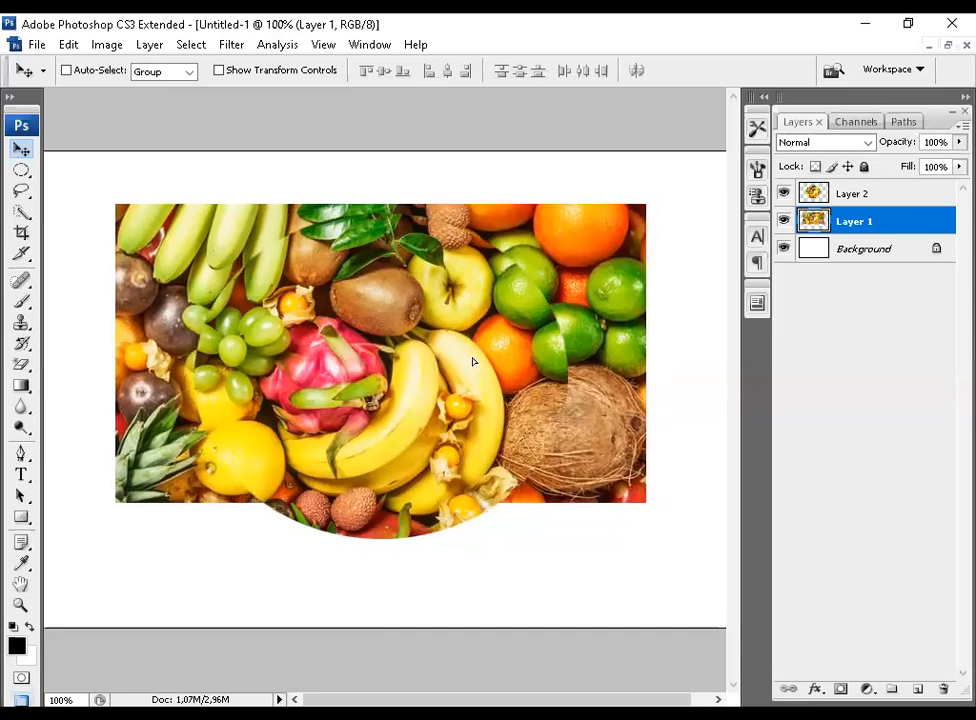
key("shift+Up")
key("shift+Up")
left_click_drag(478, 350, 477, 358)
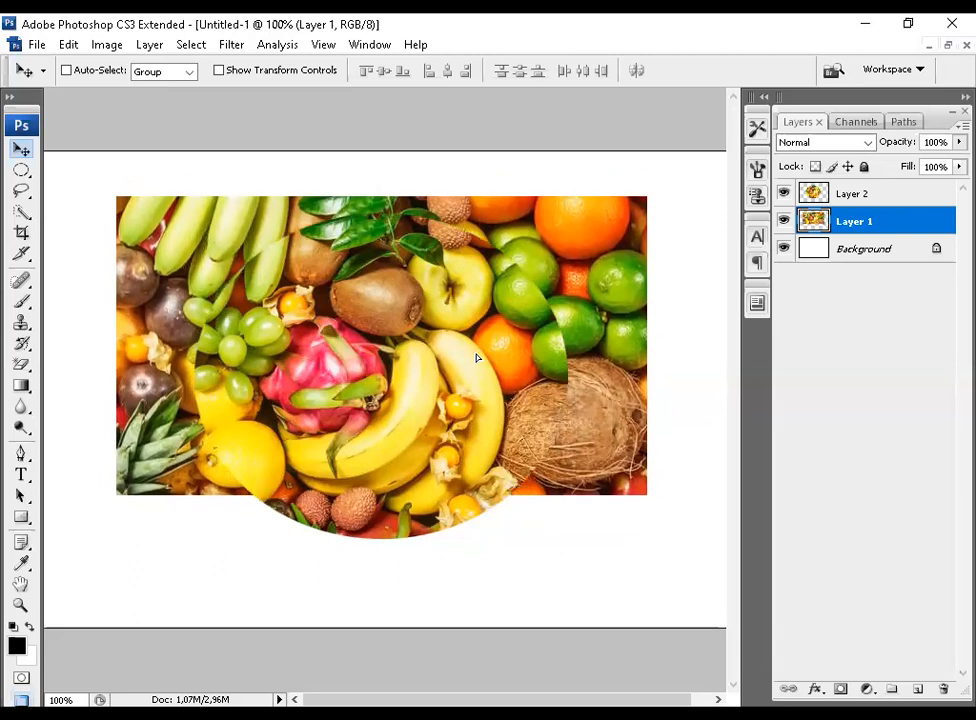
mouse_move(581, 291)
left_mouse_down()
mouse_move(580, 321)
mouse_move(581, 300)
left_mouse_up()
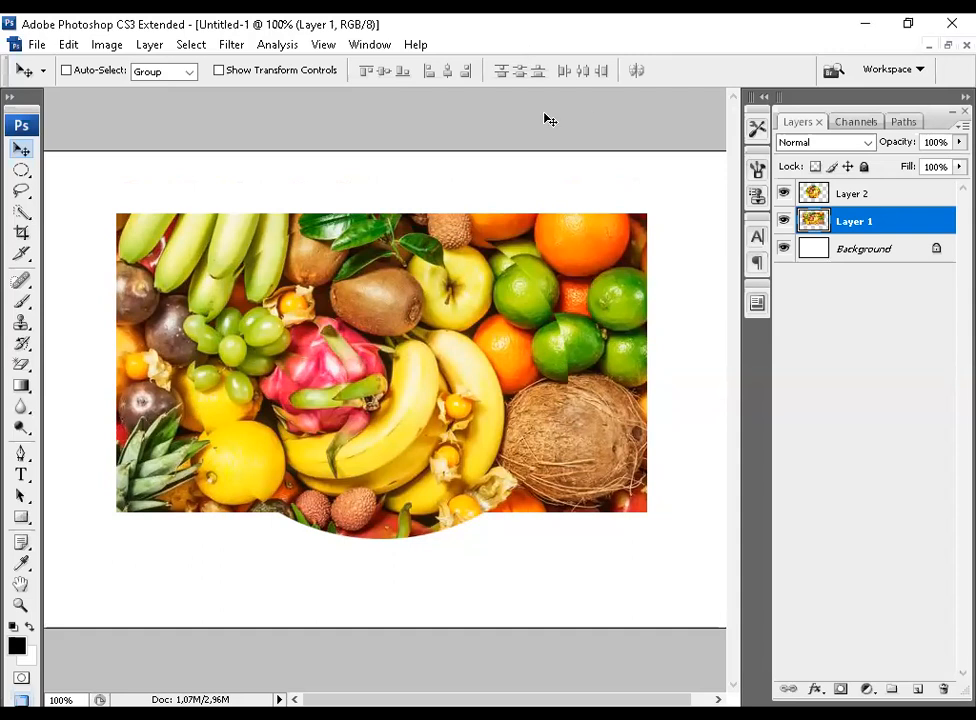
left_click_drag(518, 335, 465, 341)
left_click_drag(628, 272, 620, 278)
left_click_drag(540, 342, 407, 405)
Shift the circular cut-out on Layer 2, and reposition both fruit layers directly on the canvas with Auto-Select enabled
left_click(866, 192)
left_click_drag(245, 238, 270, 243)
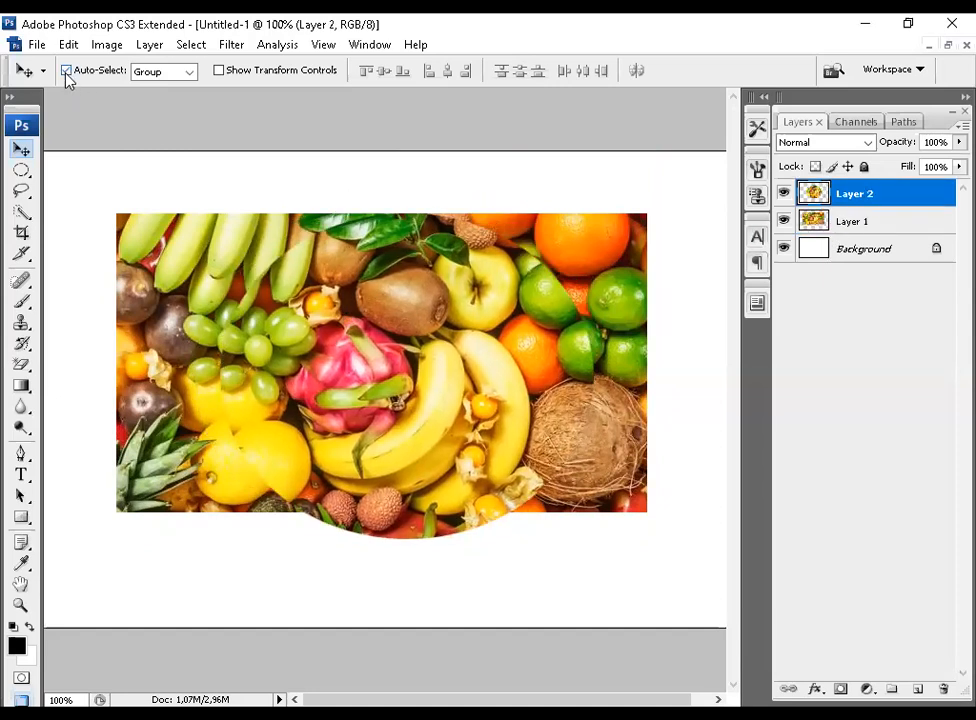
mouse_move(180, 288)
left_mouse_down()
mouse_move(165, 265)
mouse_move(183, 250)
mouse_move(181, 288)
left_mouse_up()
mouse_move(343, 302)
left_mouse_down()
mouse_move(320, 363)
mouse_move(331, 344)
left_mouse_up()
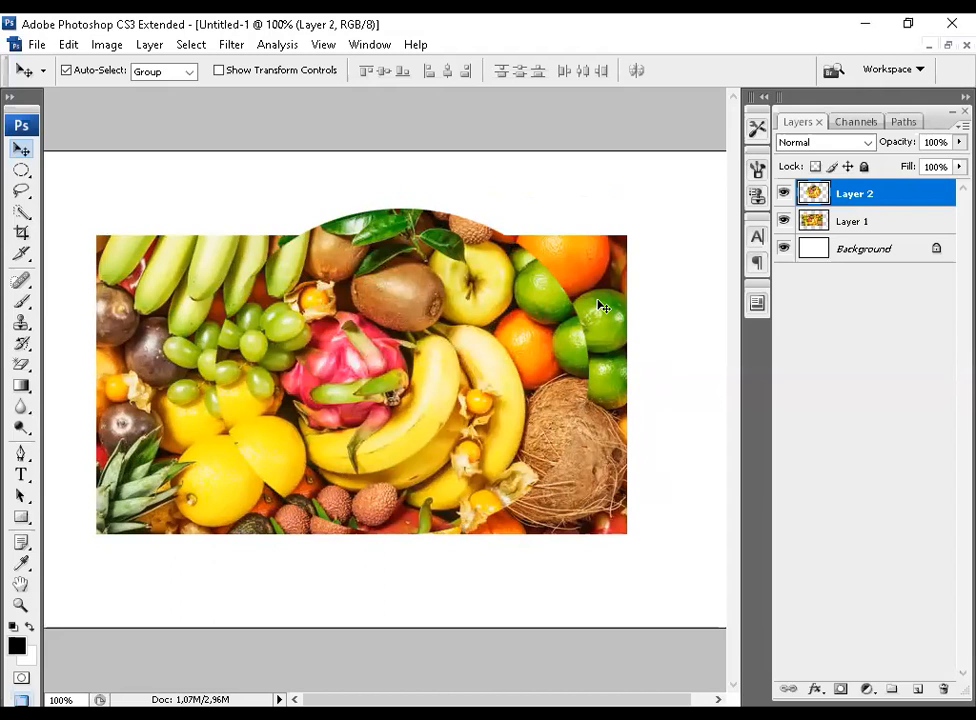
left_click_drag(458, 238, 470, 210)
Turn off Auto-Select and move the rectangular fruit image on Layer 1 higher on the canvas
left_click(66, 71)
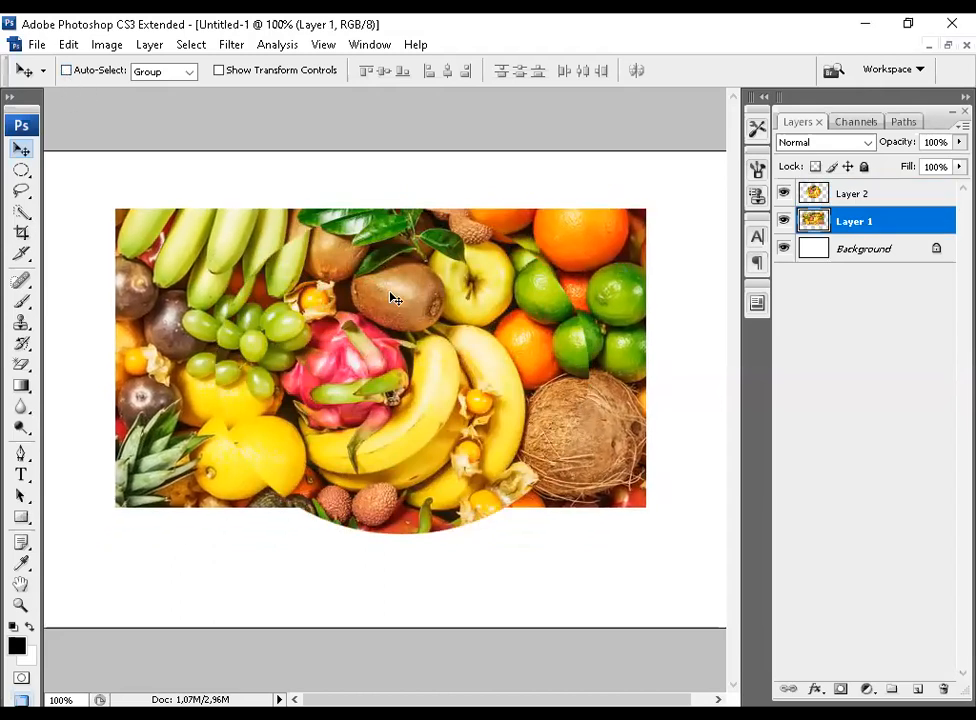
left_click_drag(620, 305, 495, 385)
left_click_drag(620, 366, 436, 359)
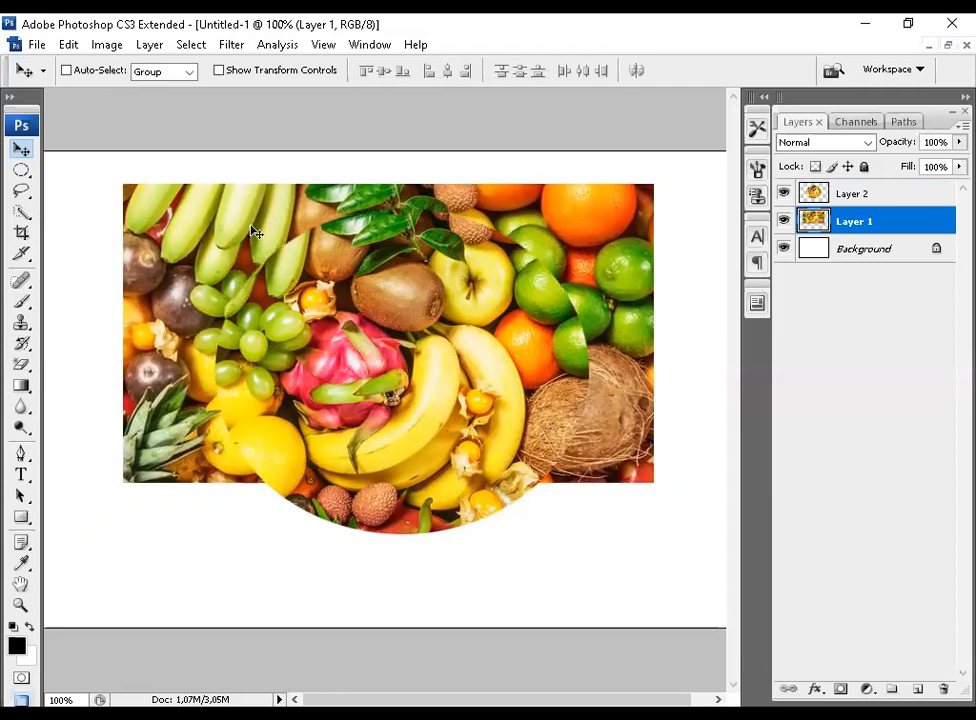
Re-enable Auto-Select and move both the circular cut-out and the rectangular fruit image lower on the canvas
left_click_drag(243, 268, 307, 302)
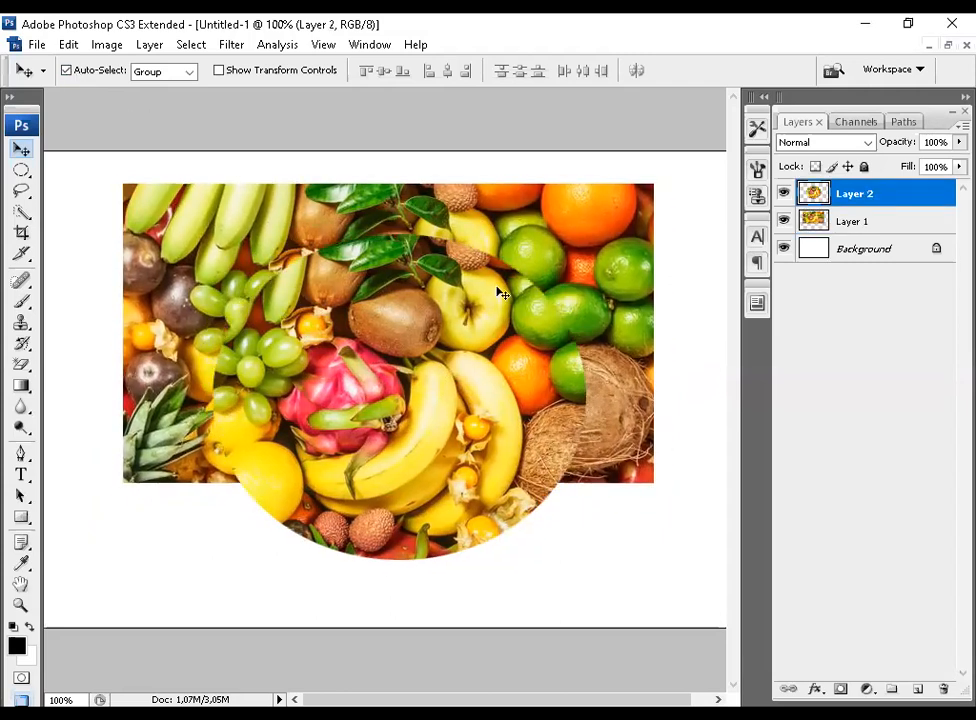
left_click_drag(575, 255, 573, 271)
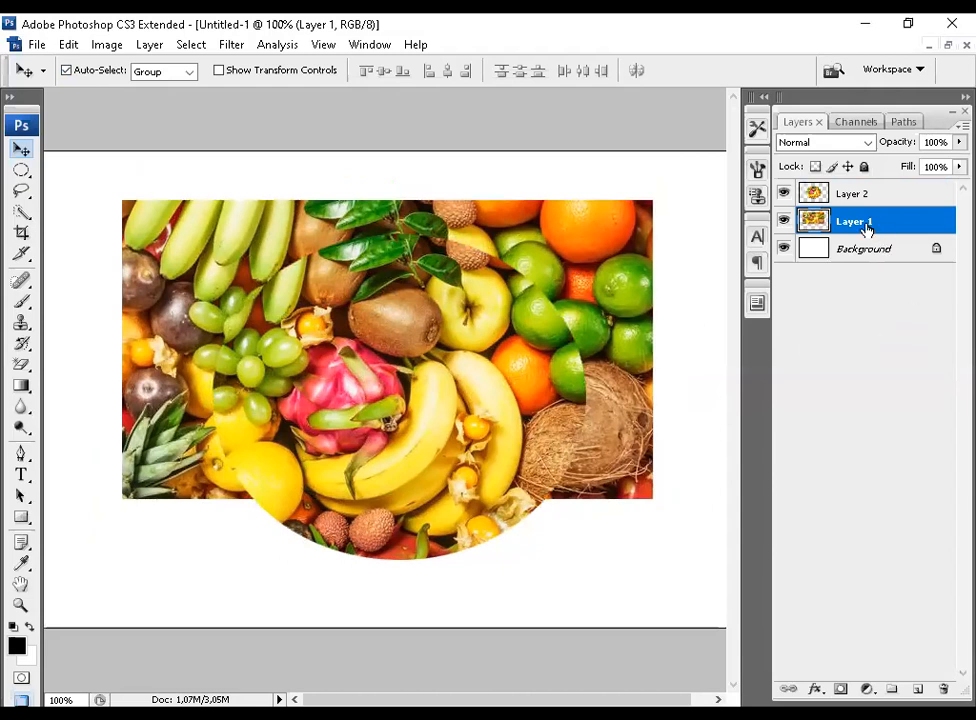
left_click(888, 193)
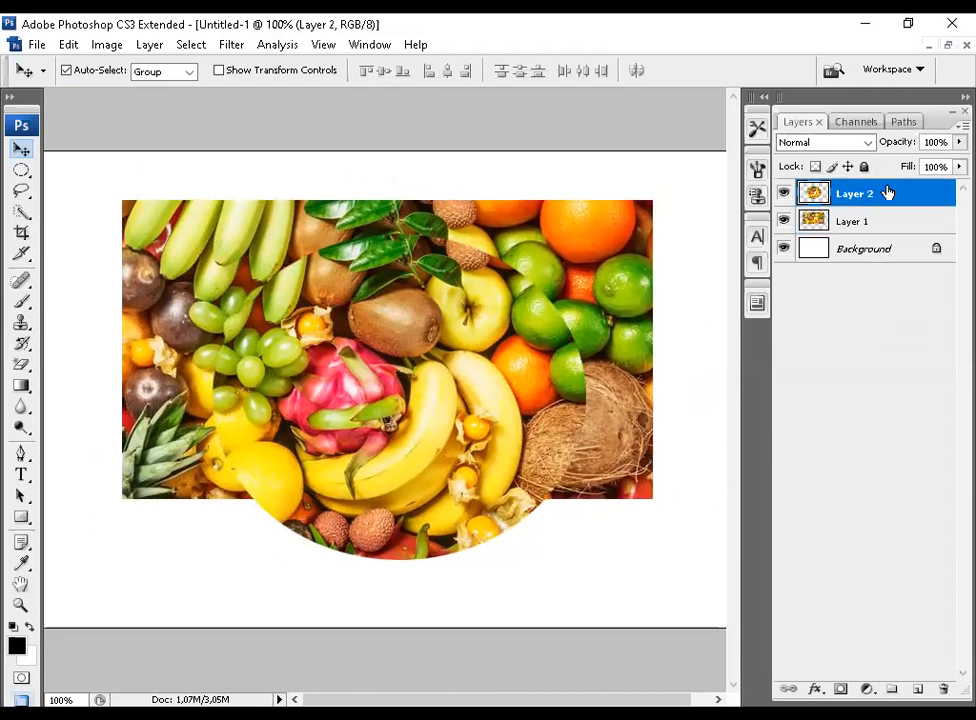
left_click(887, 220)
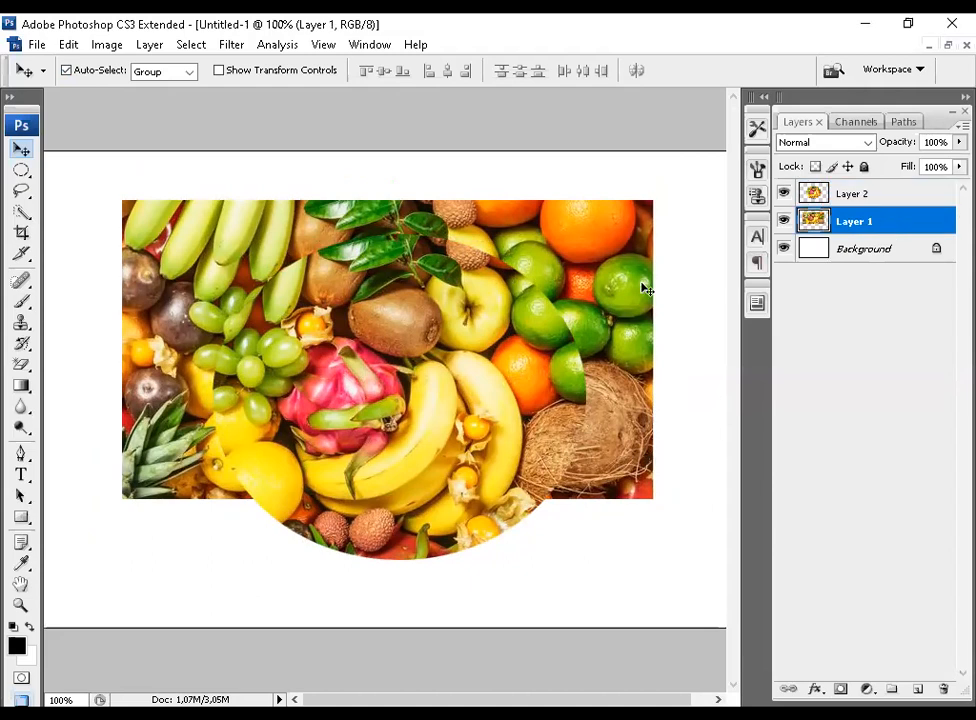
mouse_move(557, 261)
left_mouse_down()
mouse_move(544, 288)
mouse_move(548, 280)
left_mouse_up()
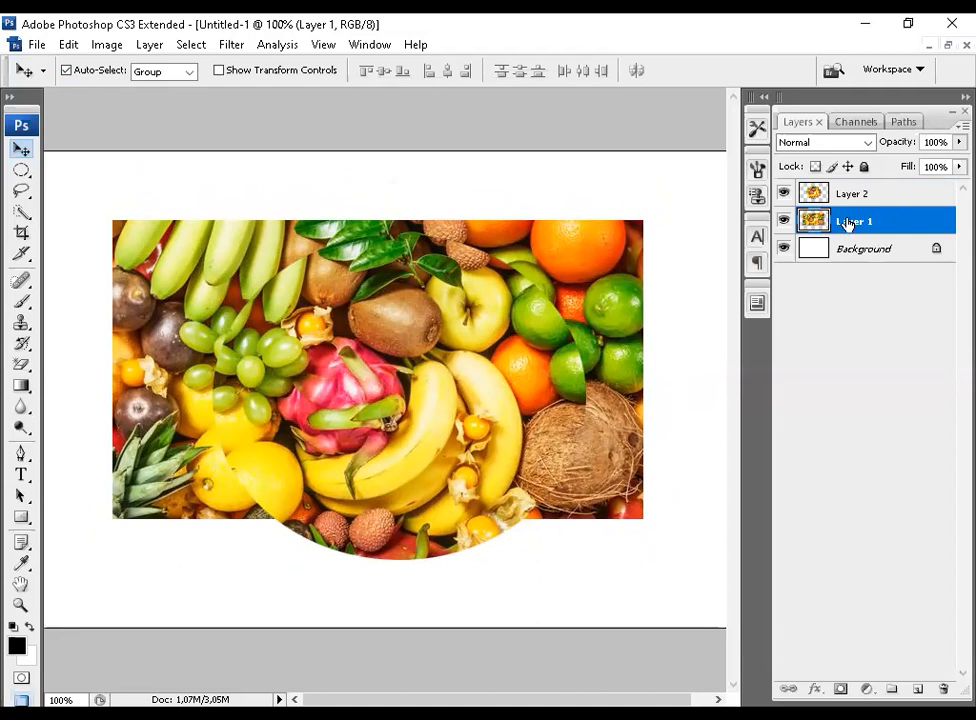
Reposition the rectangular image with Layer 1 stacked above Layer 2, and return Layer 2 to the top of the stack
left_click_drag(846, 224, 846, 192)
left_click_drag(583, 360, 605, 447)
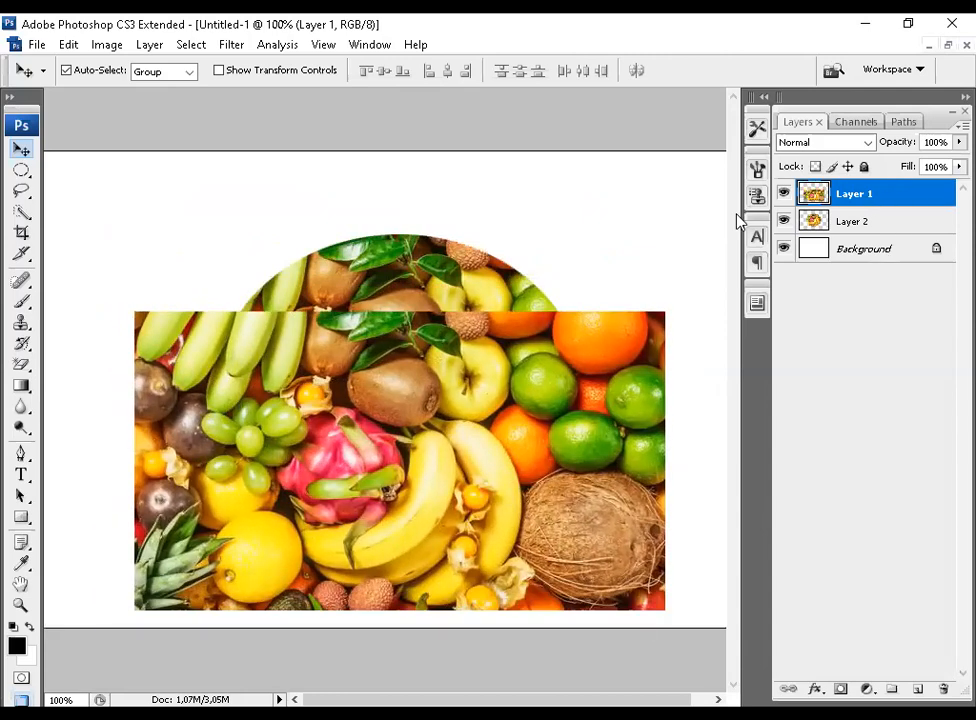
left_click_drag(516, 318, 497, 192)
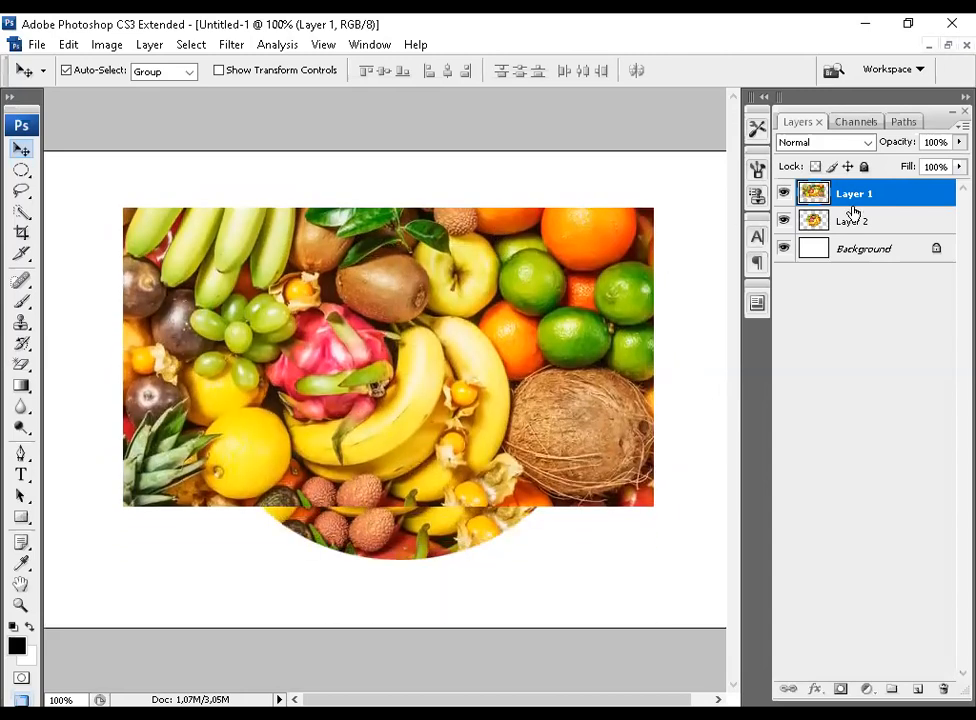
left_click_drag(852, 212, 852, 188)
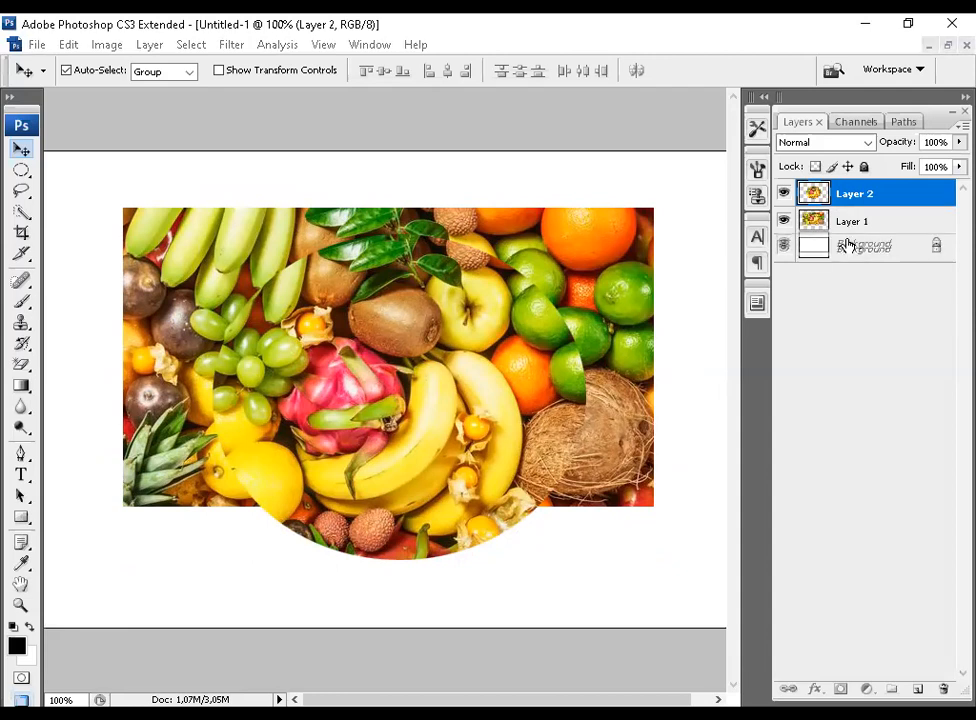
Convert the locked Background into a regular layer named Layer 0
left_click(937, 250)
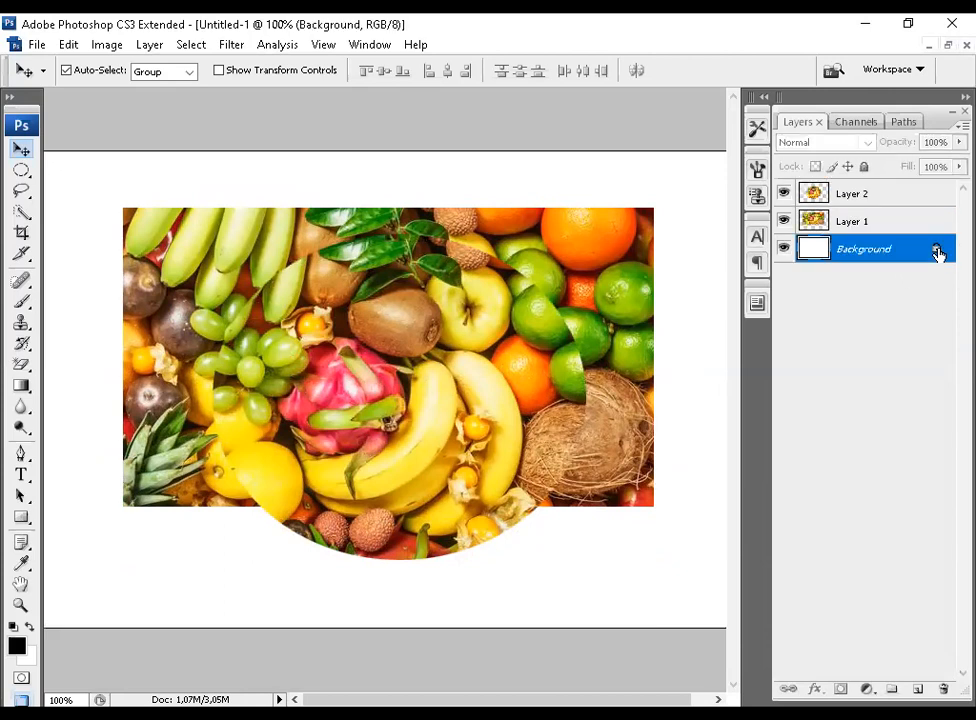
double_click(839, 253)
left_click(676, 236)
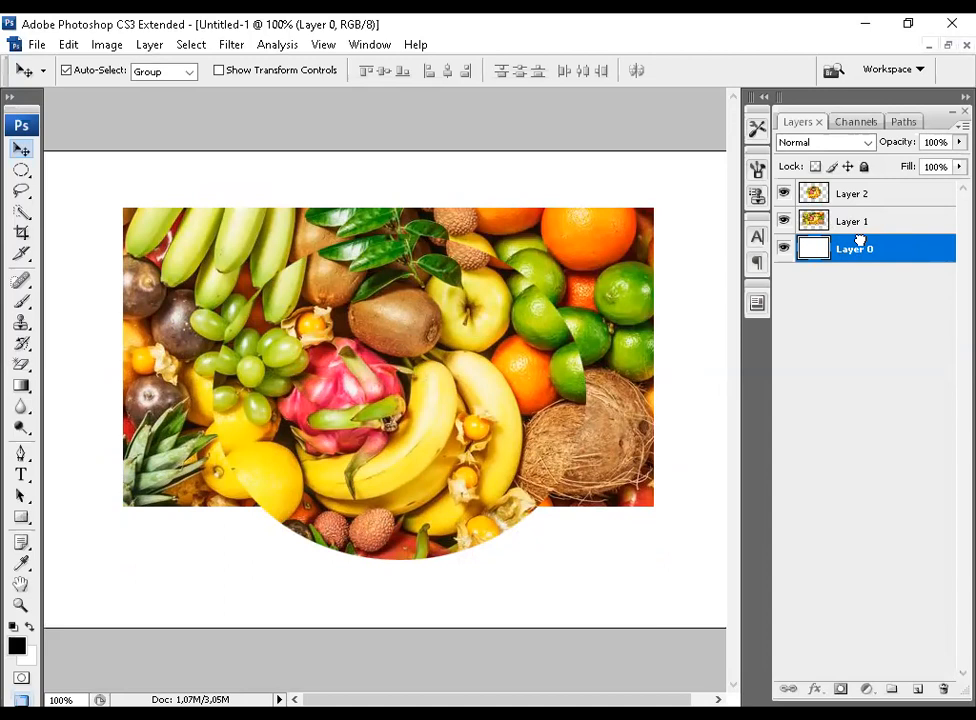
Stack the white Layer 0 above both fruit layers and return it to the bottom
left_click_drag(860, 241, 855, 188)
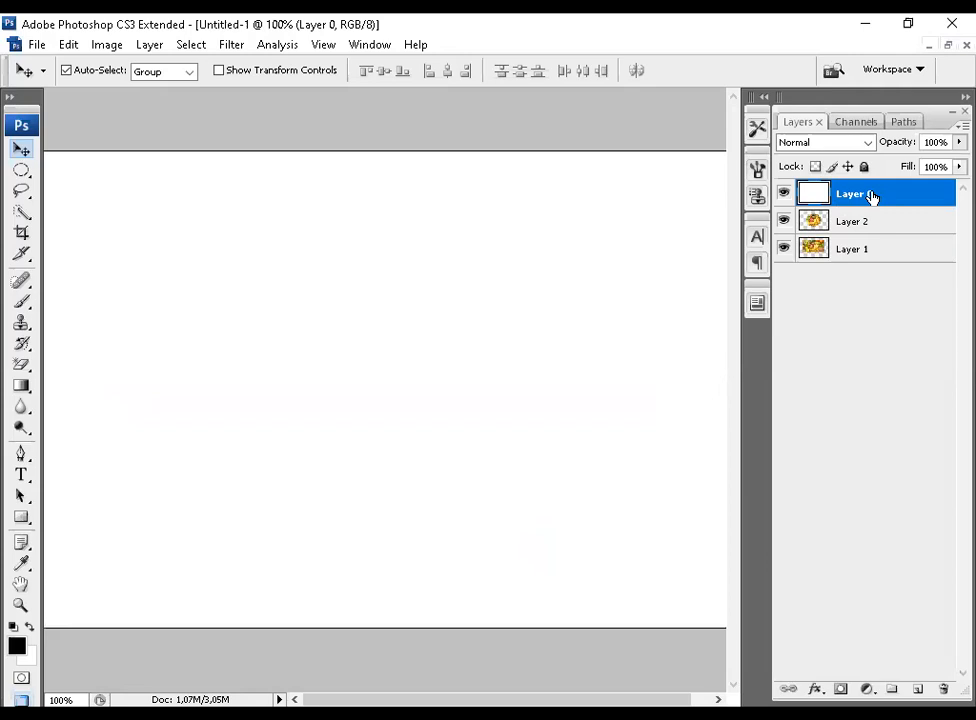
left_click_drag(870, 200, 860, 262)
Reposition the circular cut-out on Layer 2 up and to the right over the rectangular fruit image
left_click_drag(425, 322, 414, 312)
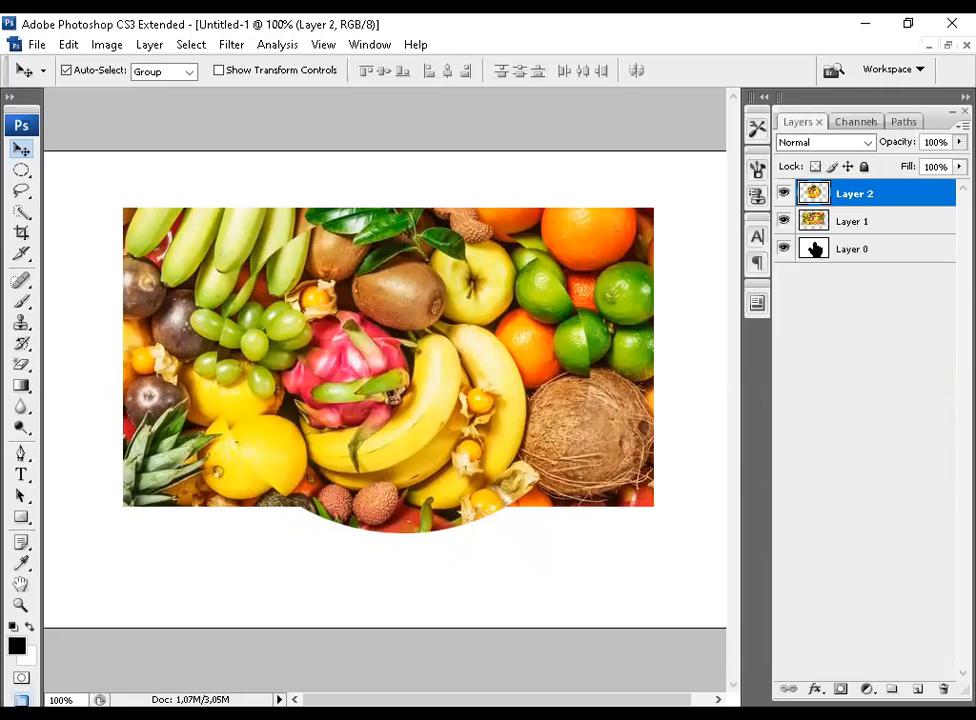
mouse_move(855, 227)
left_mouse_down()
mouse_move(858, 210)
mouse_move(865, 214)
left_mouse_up()
key("ctrl+z")
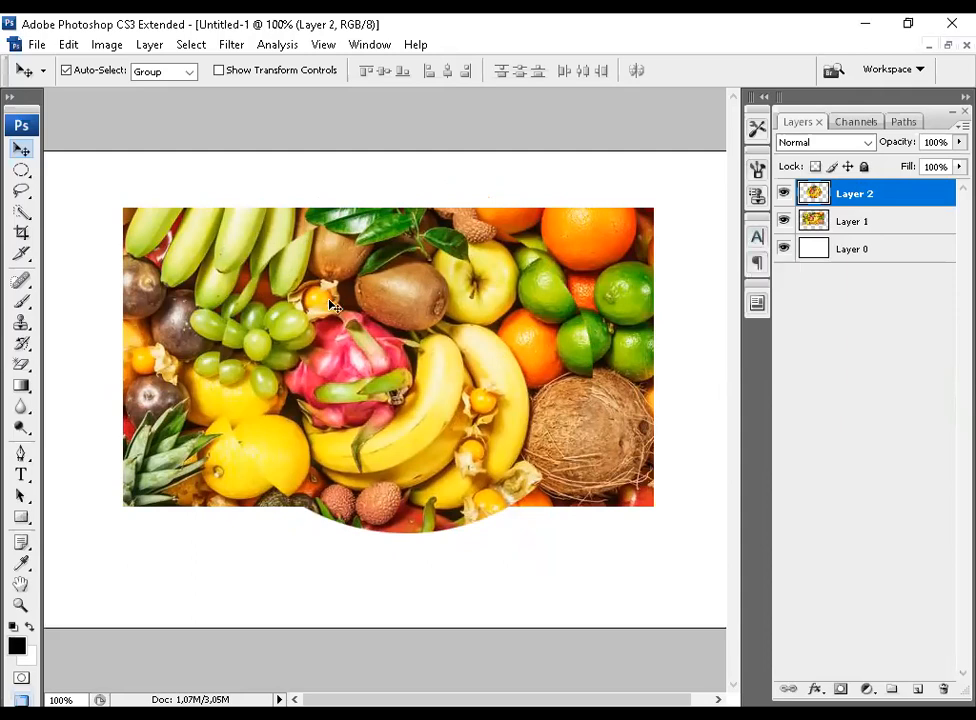
left_click_drag(330, 382, 350, 387)
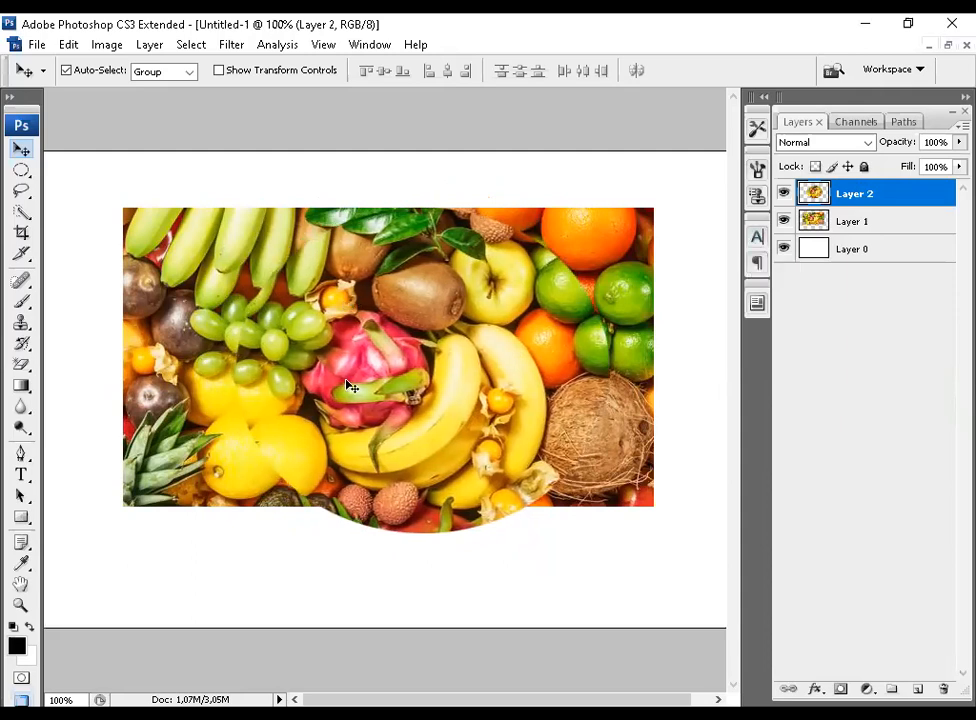
Restore Untitled-1 to a floating window, move it aside and bring the source fruit image forward
left_click(948, 55)
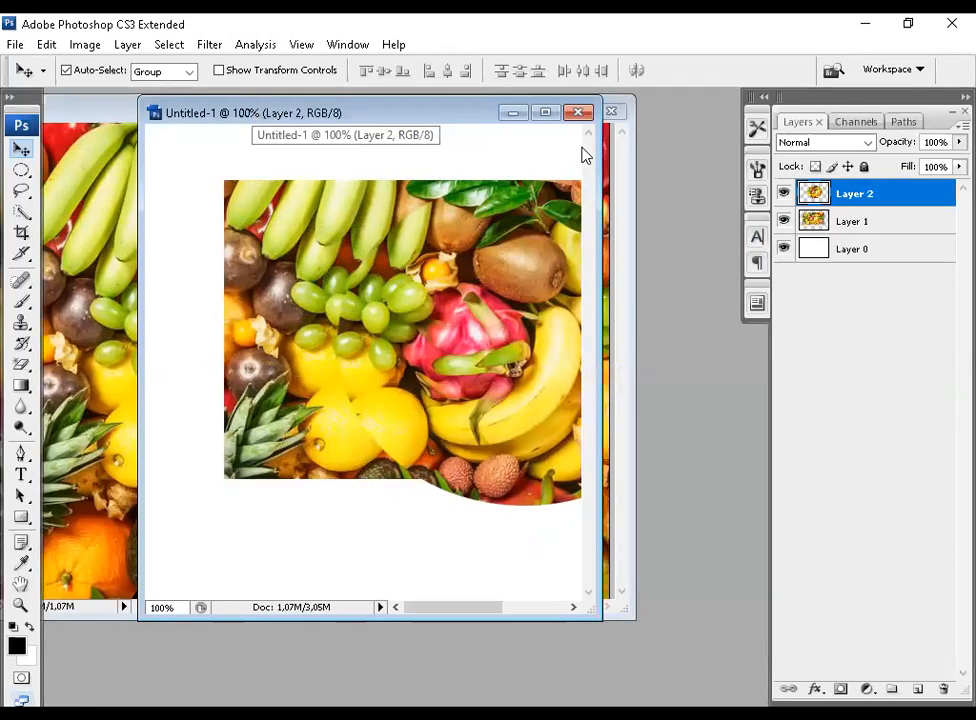
left_click_drag(260, 112, 616, 144)
left_click(261, 108)
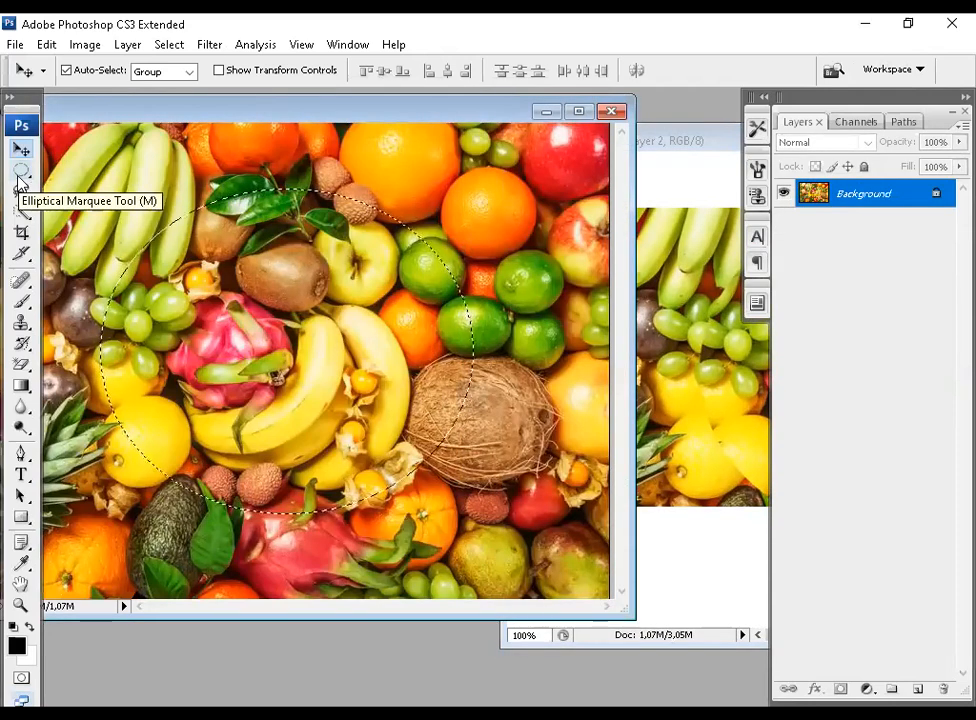
Deselect the circular selection on the source fruit image
left_click(21, 170)
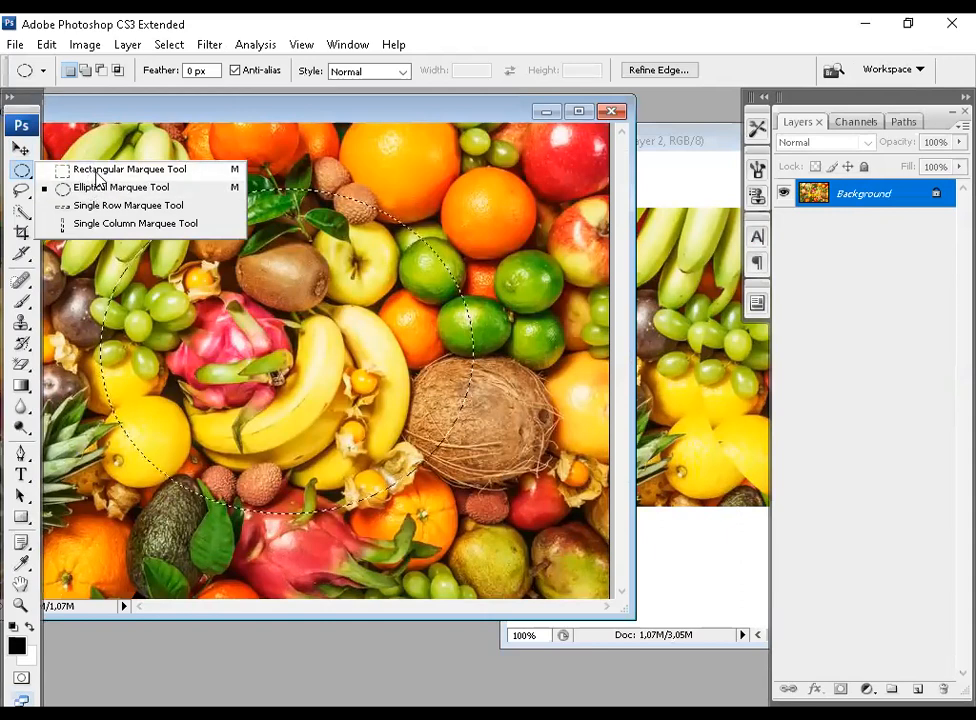
left_click(192, 112)
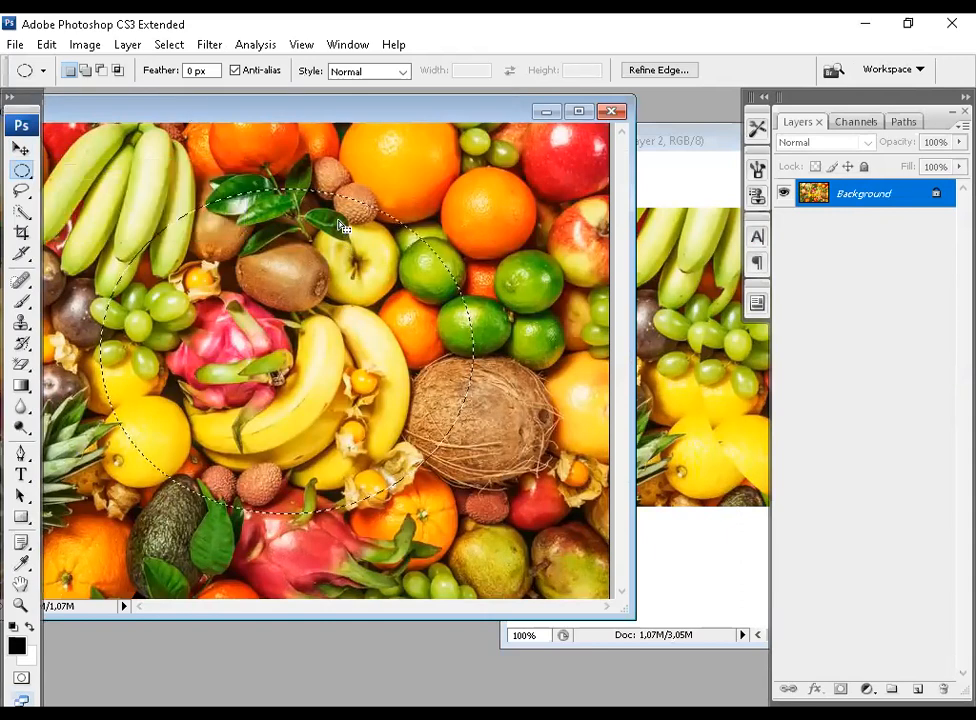
left_click(170, 46)
left_click(174, 85)
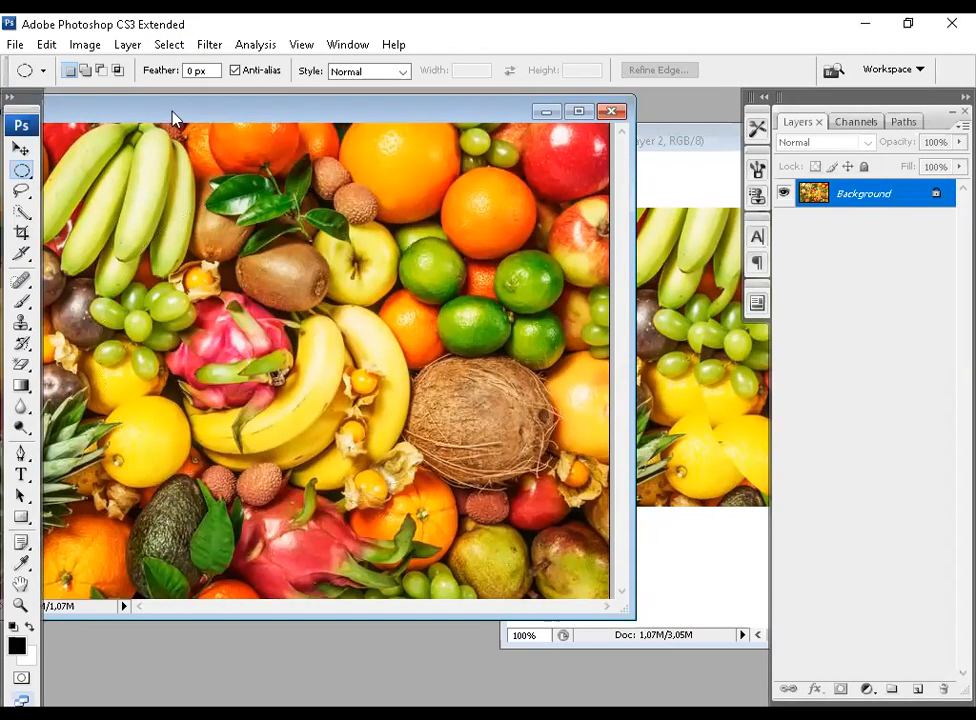
left_click(21, 149)
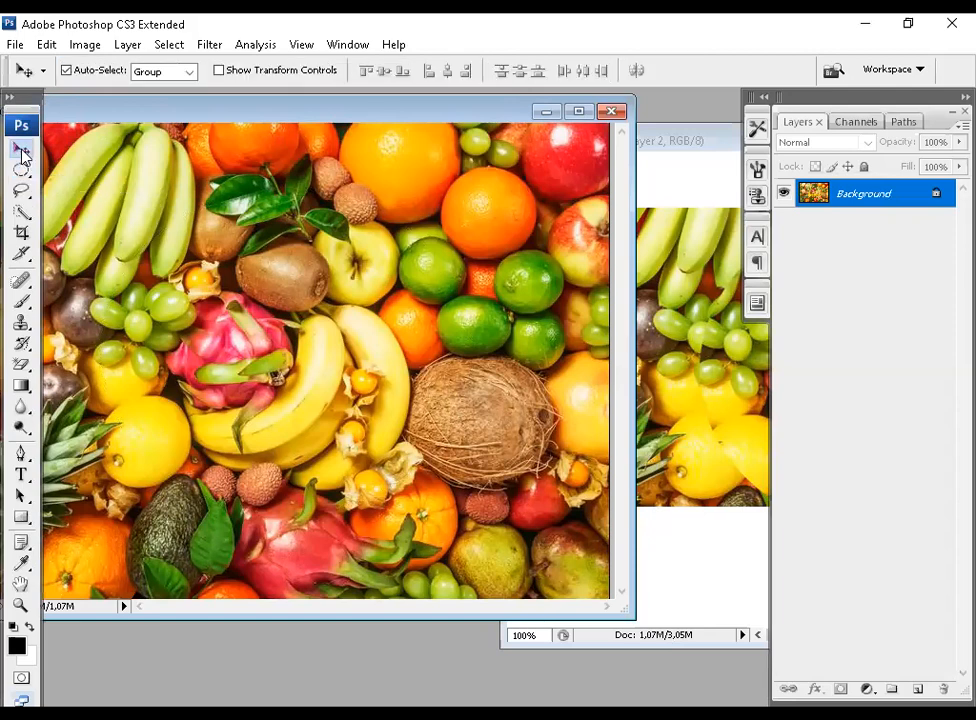
left_click(22, 172)
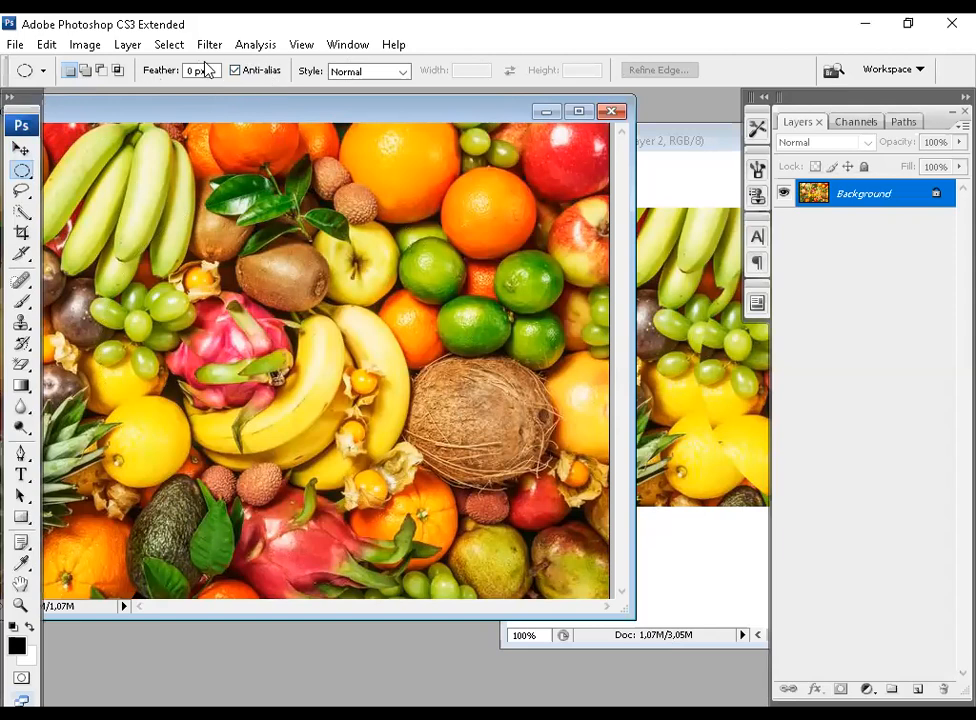
Make a Rectangular Marquee selection with a 50 px feather around the dragon fruit, central bananas and limes
left_click_drag(22, 170, 80, 178)
left_click(80, 171)
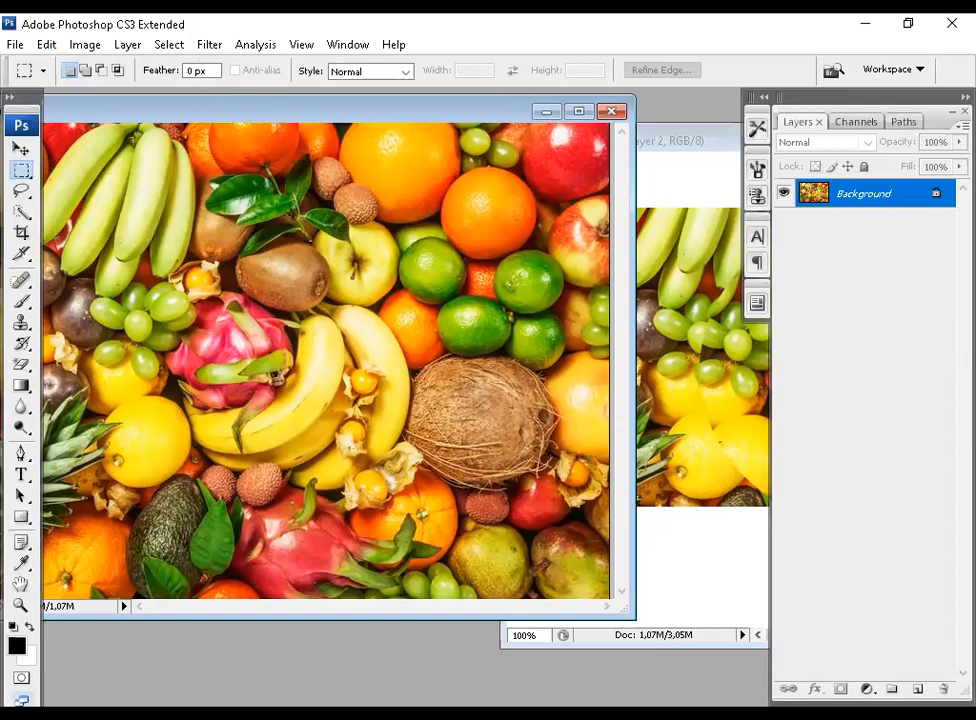
left_click(157, 72)
type("30")
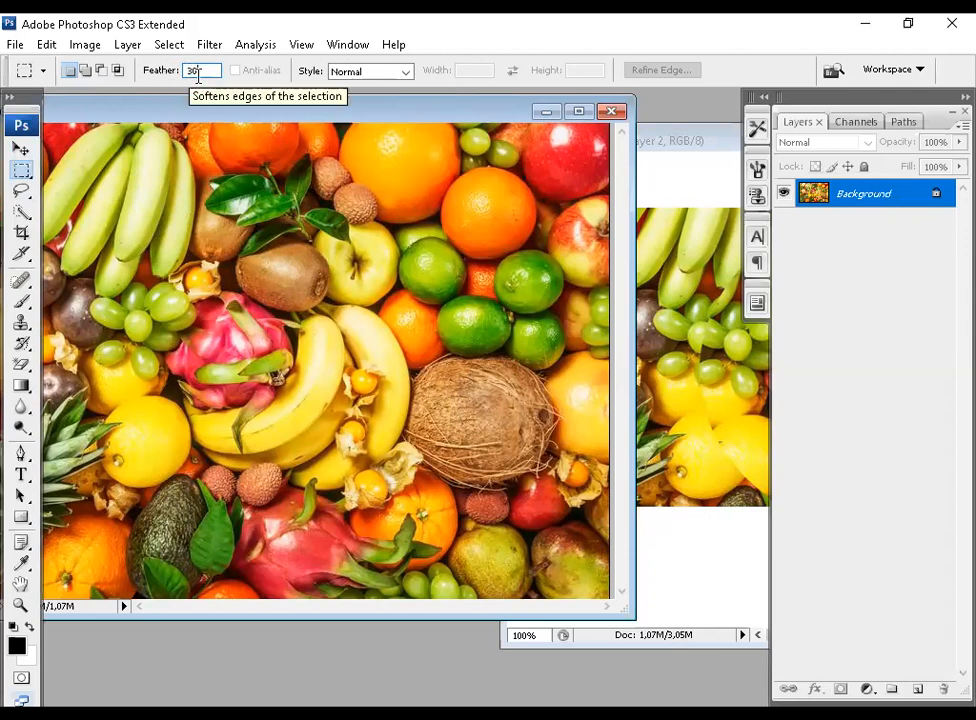
left_click(155, 70)
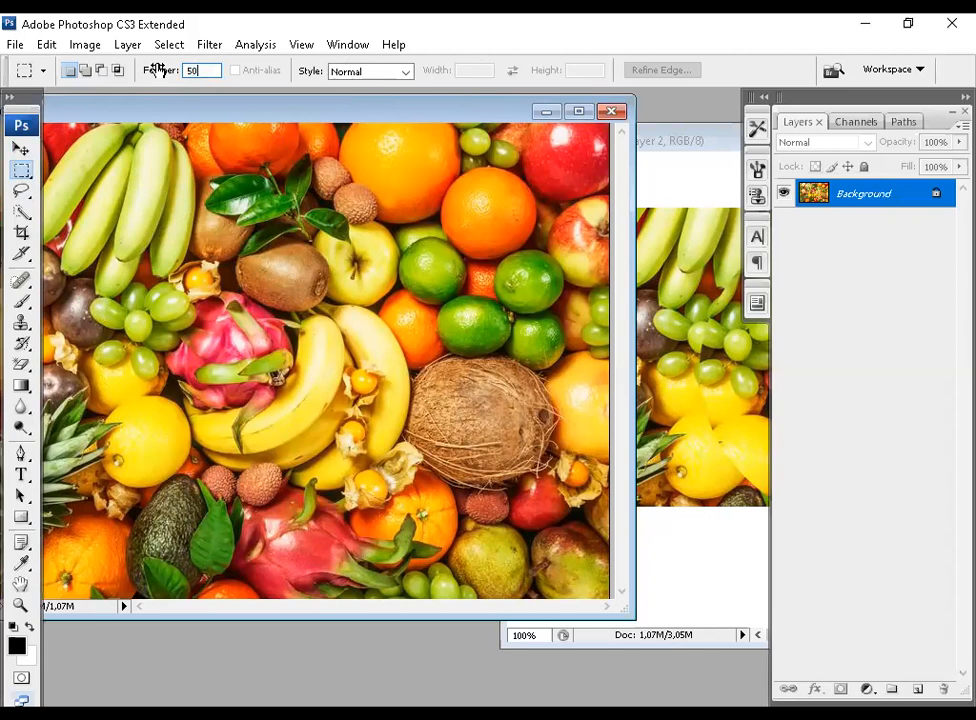
key("Return")
left_click_drag(133, 193, 495, 460)
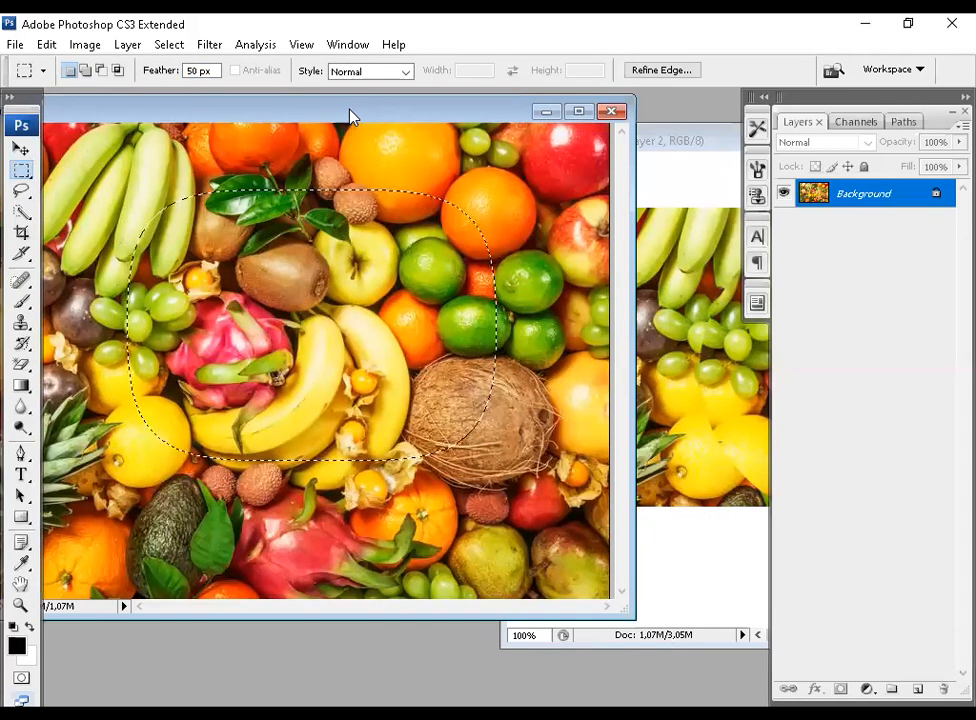
Arrange the two document windows side by side and copy the feathered selection into Untitled-1 with the Move tool
left_click_drag(197, 100, 37, 95)
left_click(537, 137)
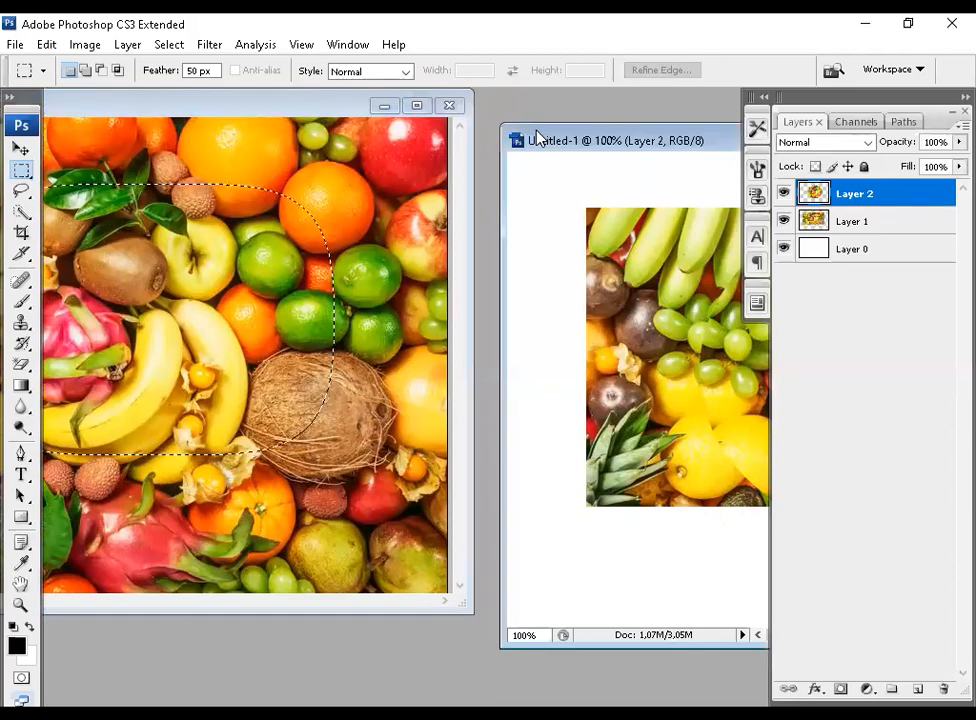
left_click_drag(537, 137, 397, 110)
left_click(21, 148)
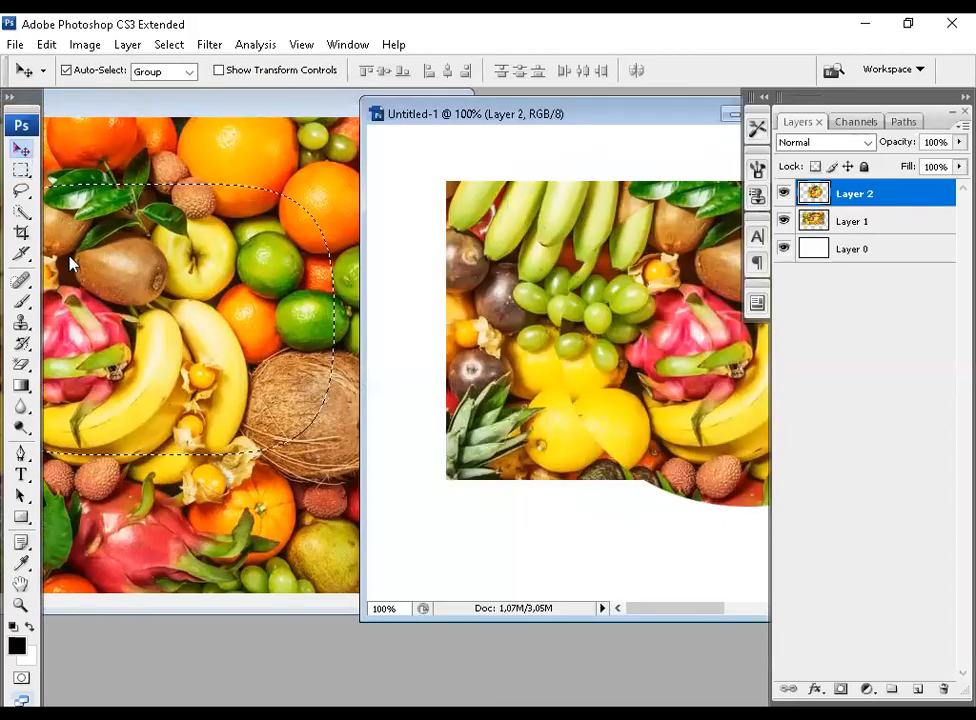
left_click(123, 257)
left_click_drag(133, 270, 615, 360)
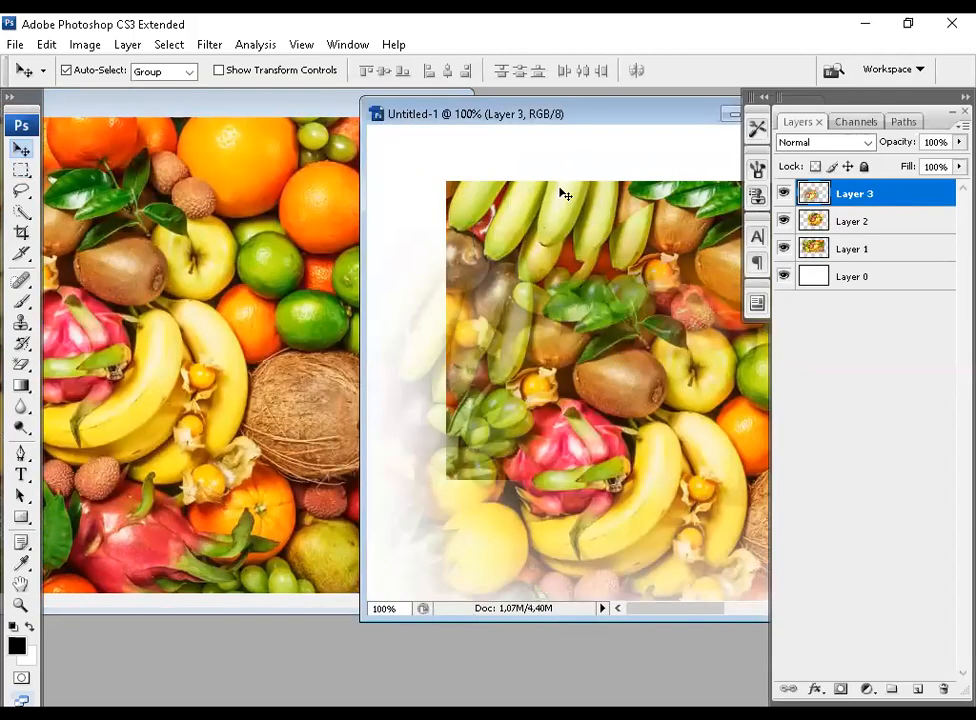
Maximize Untitled-1 and reposition the feathered cut-out over the lower-left part of the rectangular fruit image
left_click_drag(555, 118, 228, 110)
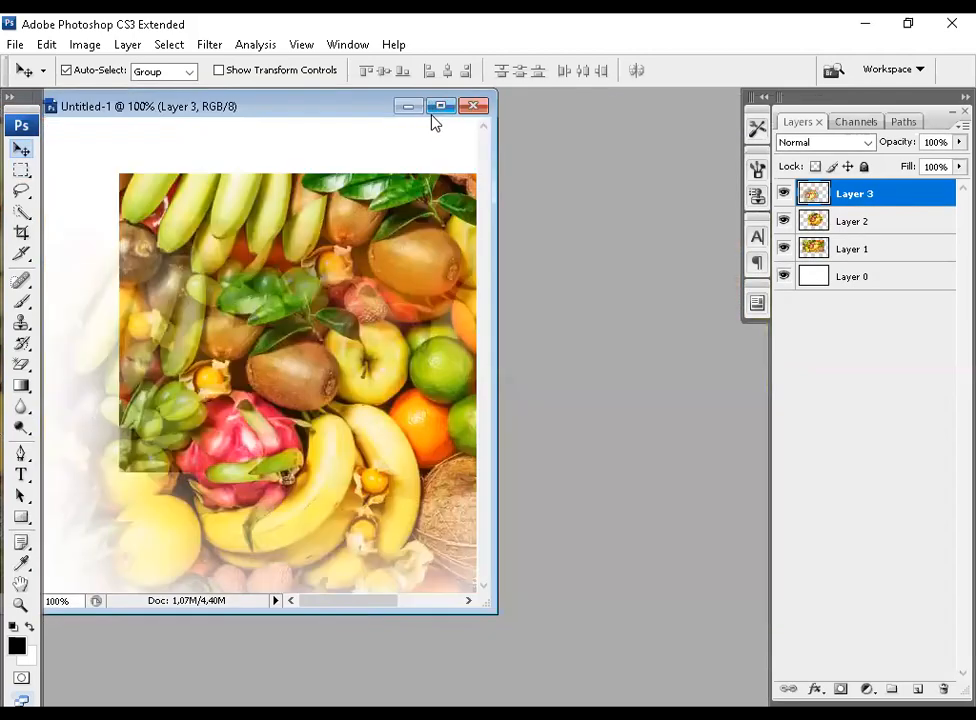
left_click(441, 107)
left_click_drag(430, 330, 409, 359)
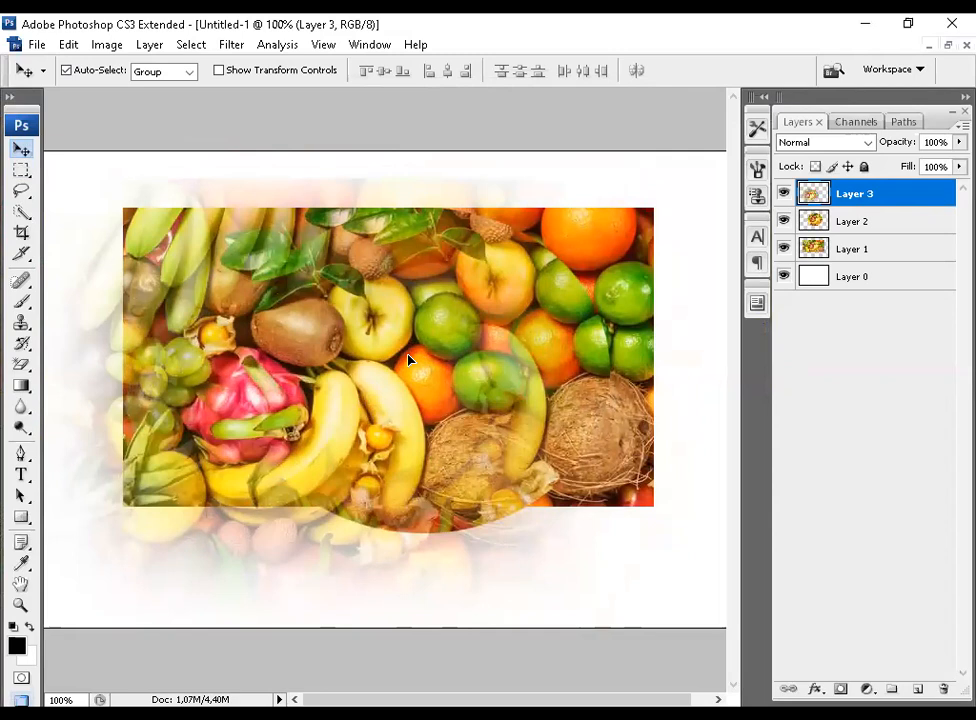
left_click_drag(408, 360, 336, 397)
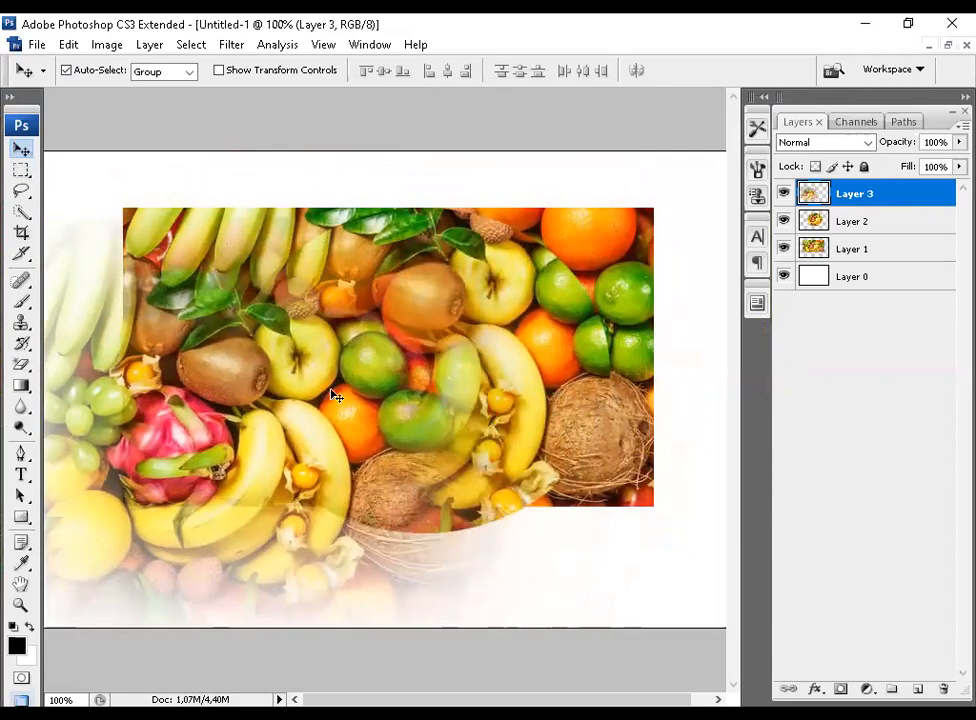
left_click(20, 172)
mouse_move(20, 175)
left_mouse_down()
mouse_move(83, 170)
mouse_move(84, 180)
mouse_move(103, 178)
mouse_move(97, 193)
left_mouse_up()
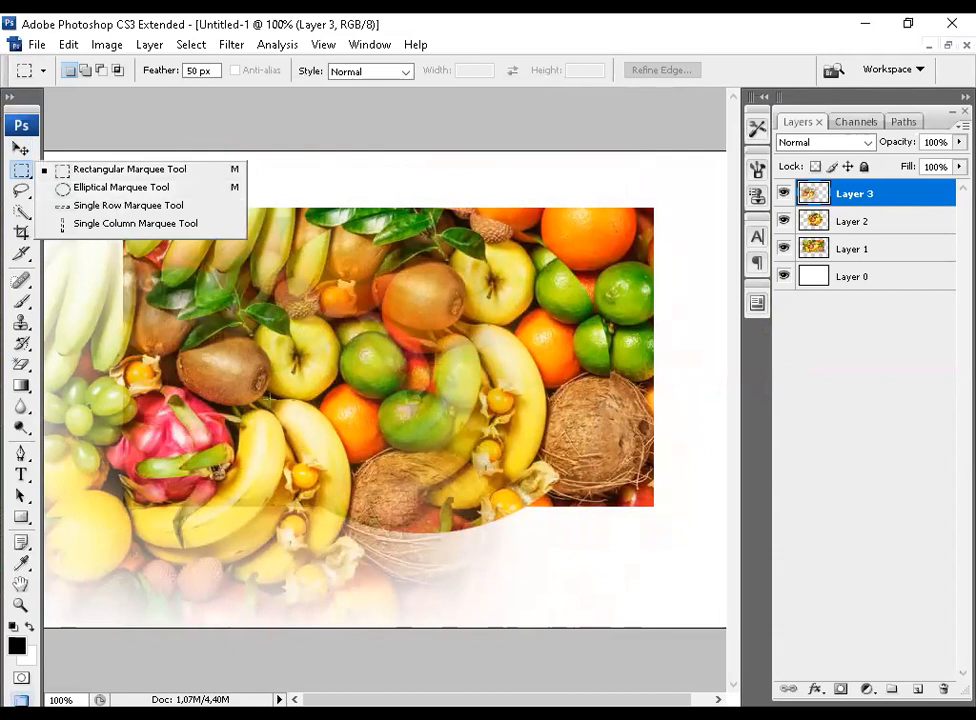
left_click(17, 149)
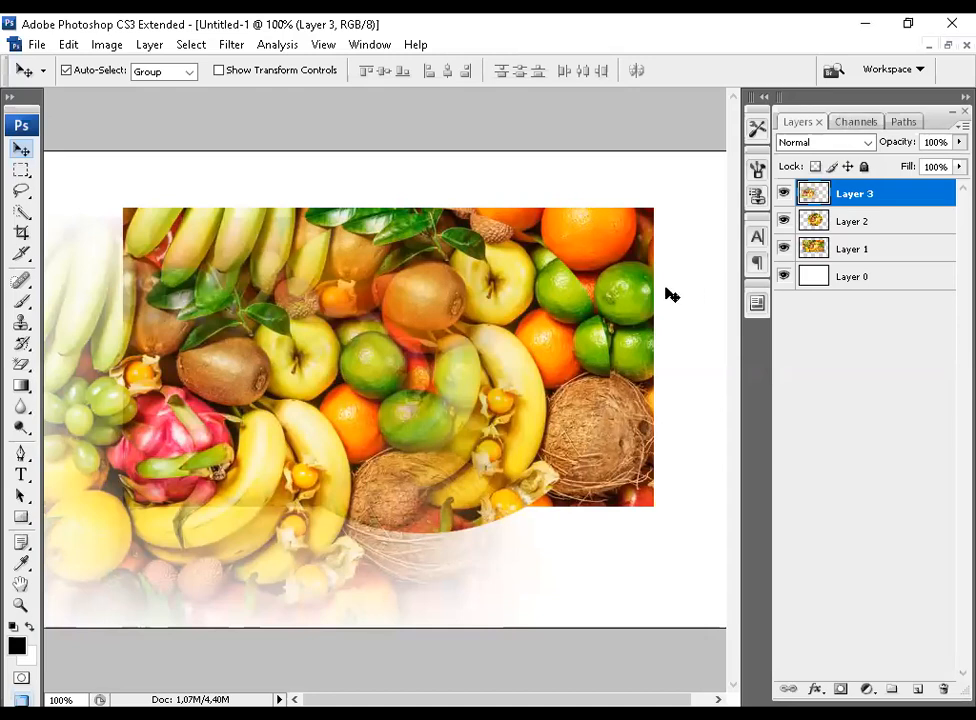
left_click(488, 256)
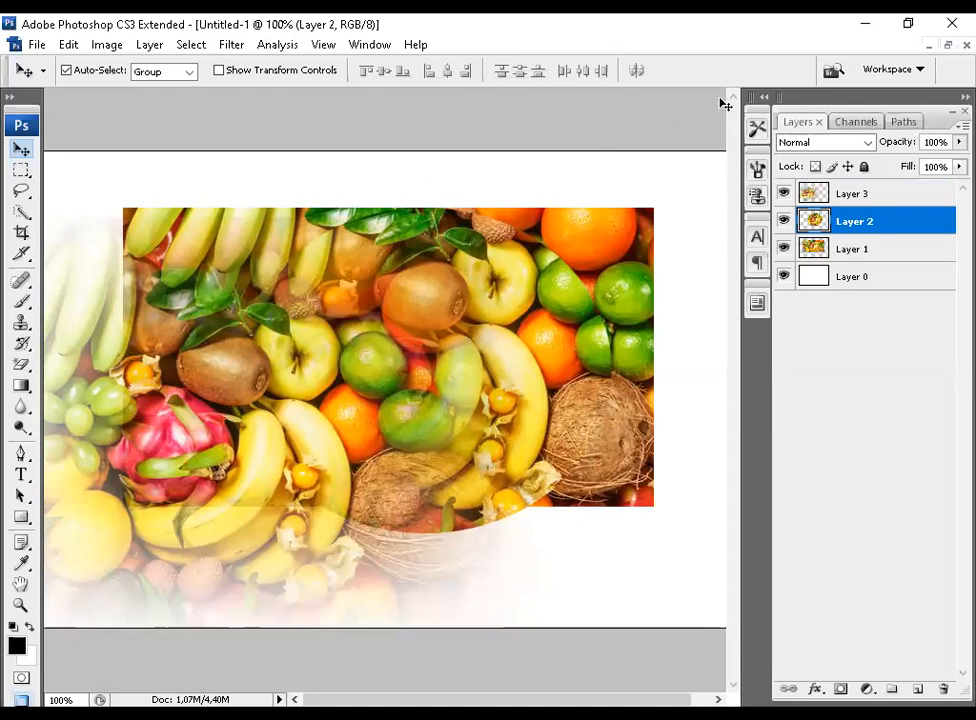
Restore Untitled-1 to a floating window and examine its Save As options without saving
left_click(948, 46)
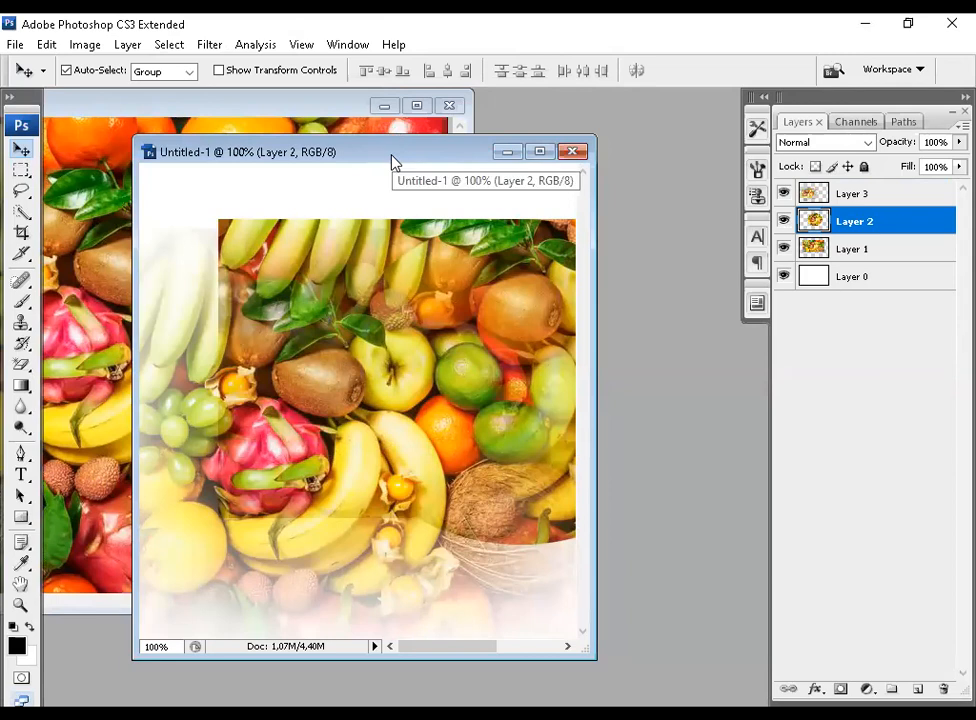
left_click(15, 44)
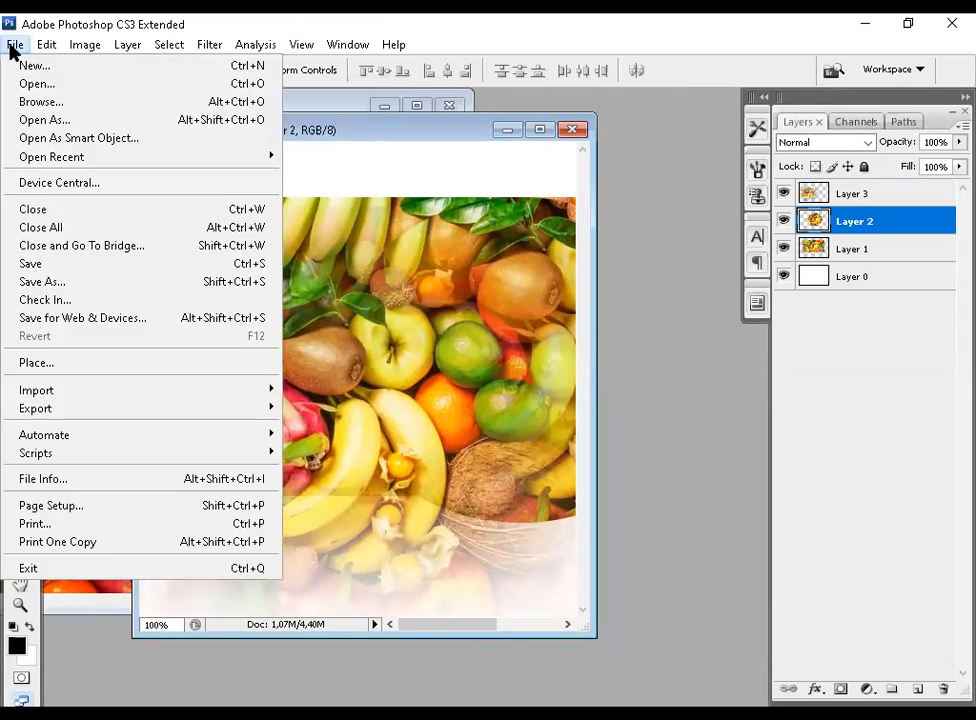
left_click(112, 286)
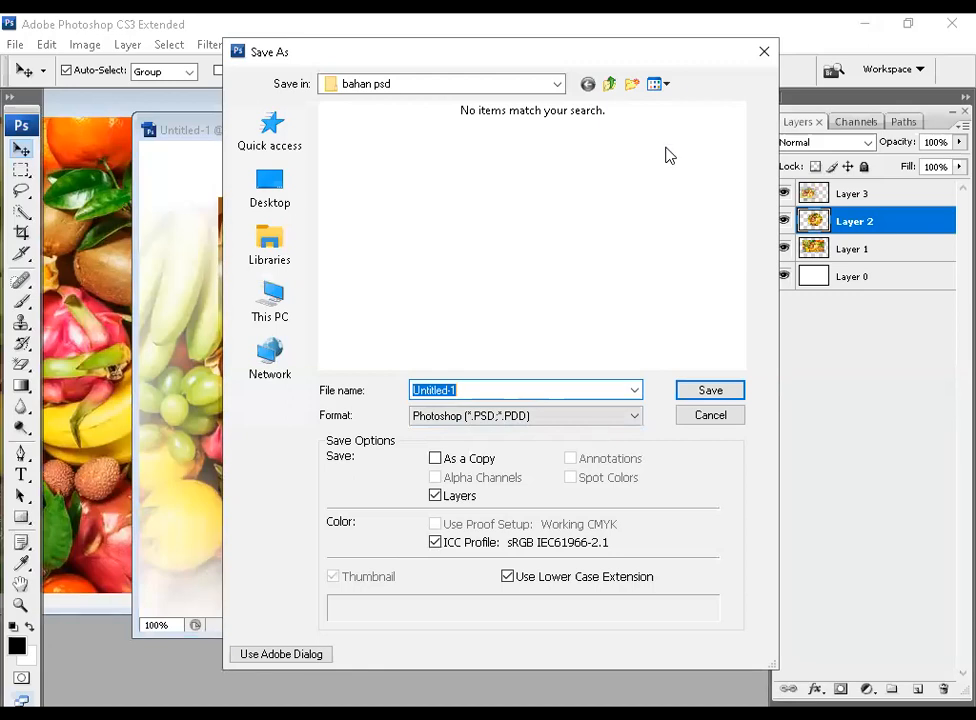
left_click(764, 51)
Close Untitled-1 and the source fruit image without saving either document
left_click(568, 129)
left_click(501, 293)
left_click(447, 106)
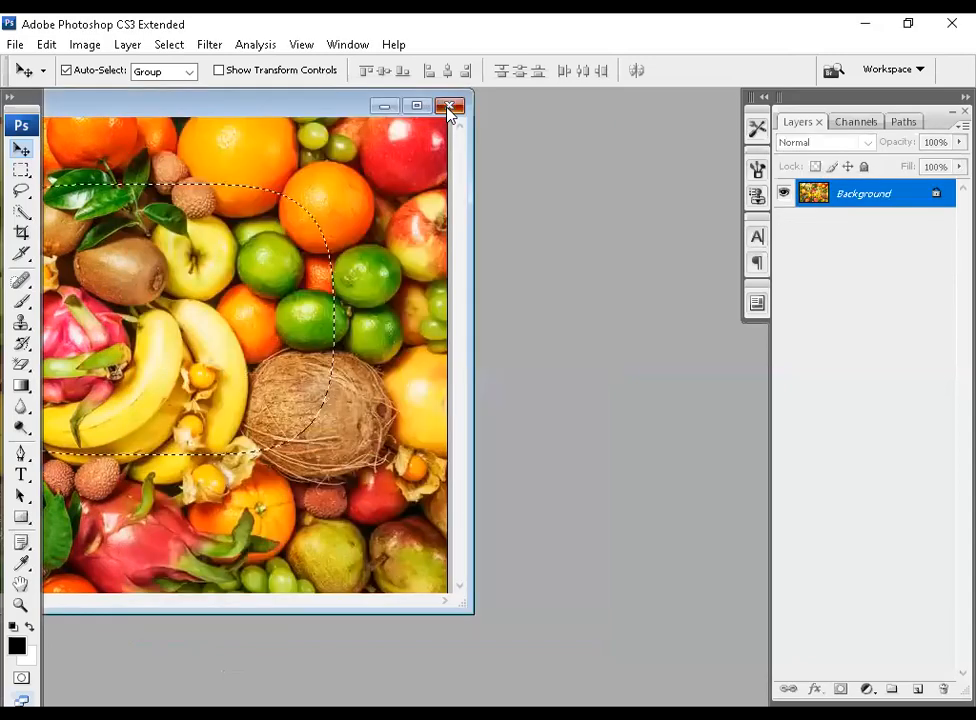
left_click(488, 293)
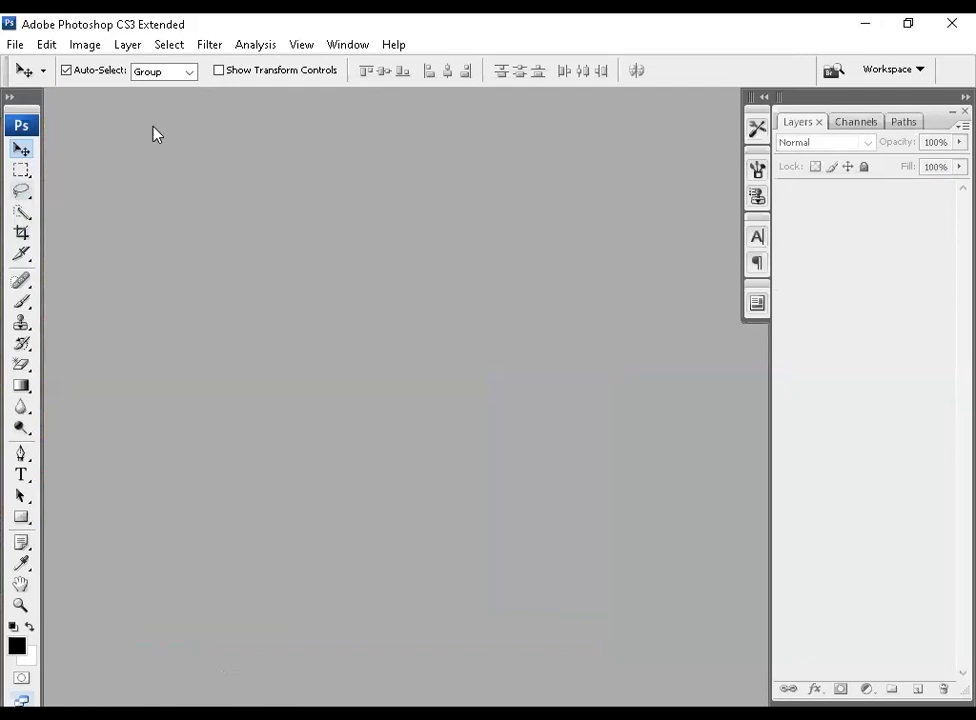
Activate the Lasso tool and open the cartoon image 2.jpg
key("alt+v")
left_click(20, 190)
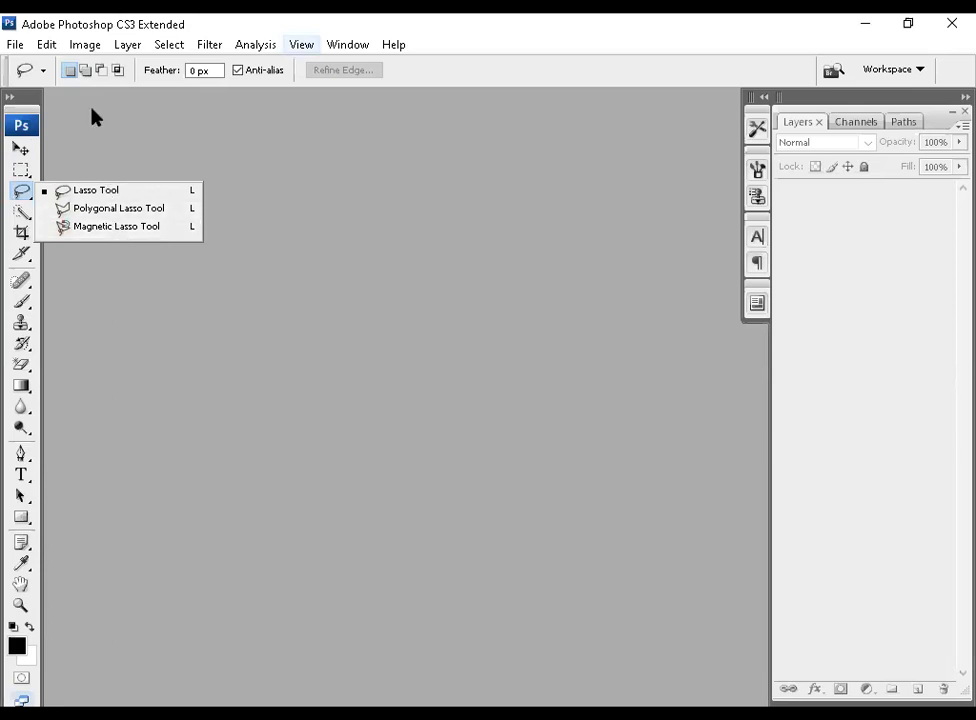
left_click(21, 46)
left_click(40, 86)
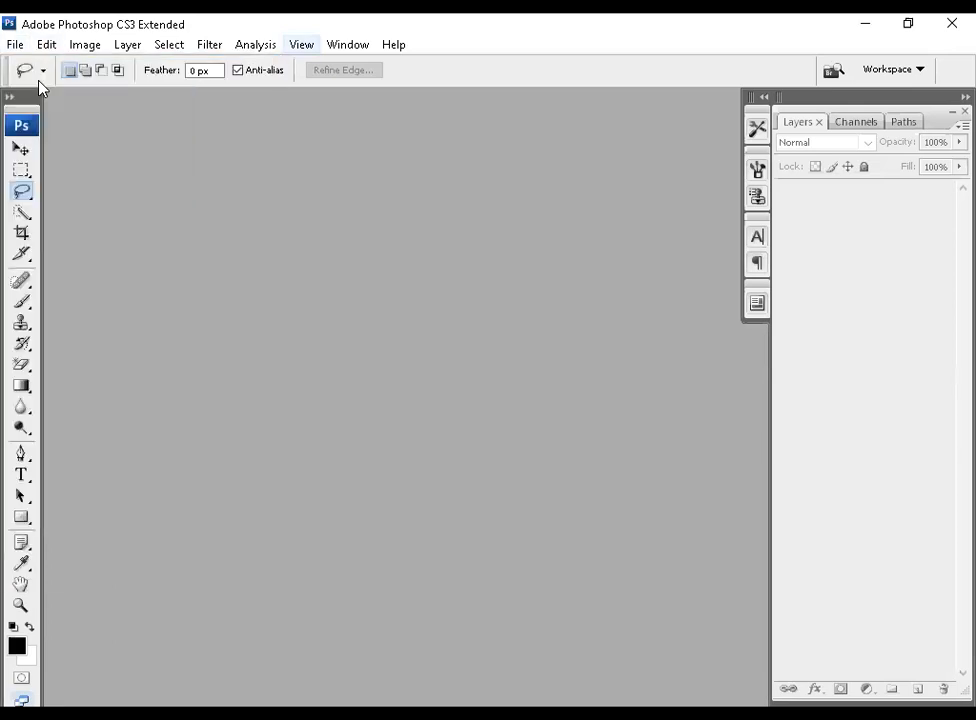
left_click(407, 214)
left_click(651, 441)
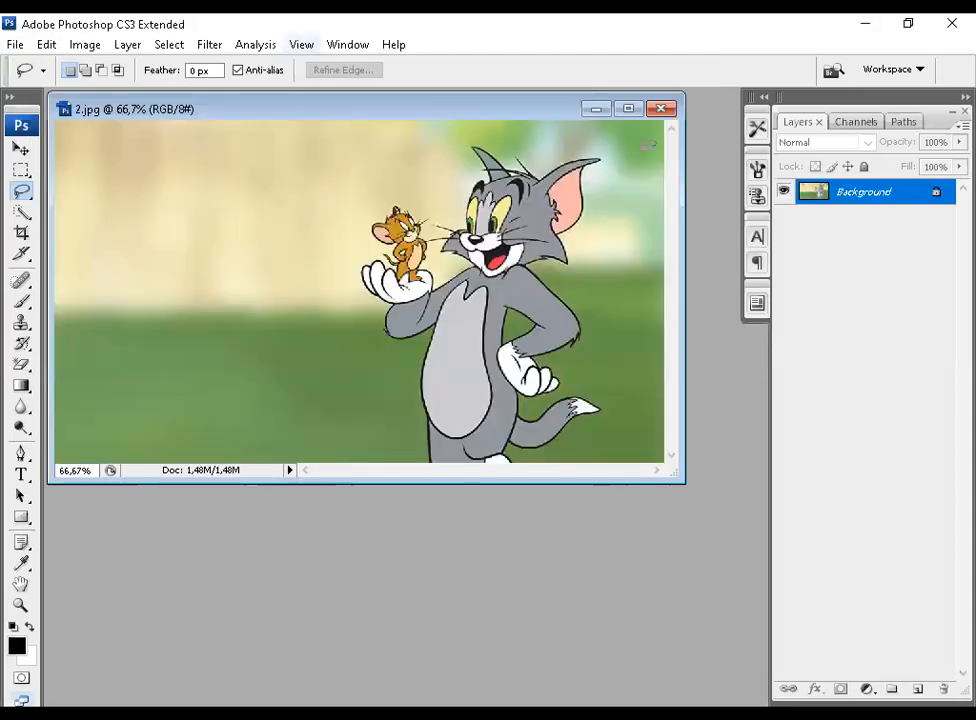
Duplicate the 2.jpg image, switch to the Move tool and maximize the duplicate's window
right_click(381, 114)
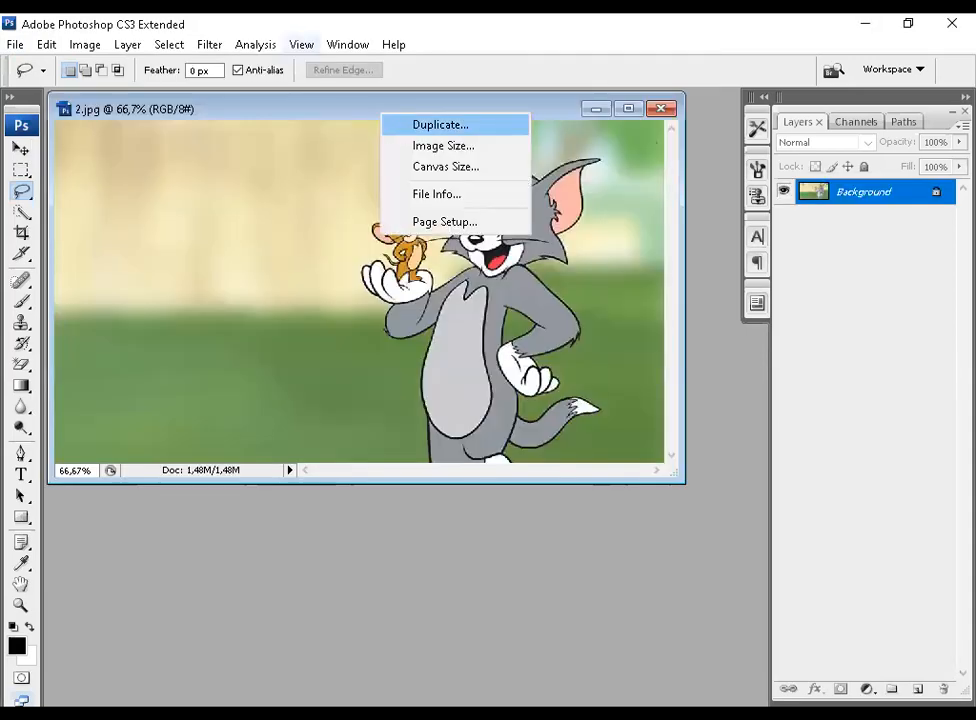
left_click(405, 127)
left_click(643, 250)
key("v")
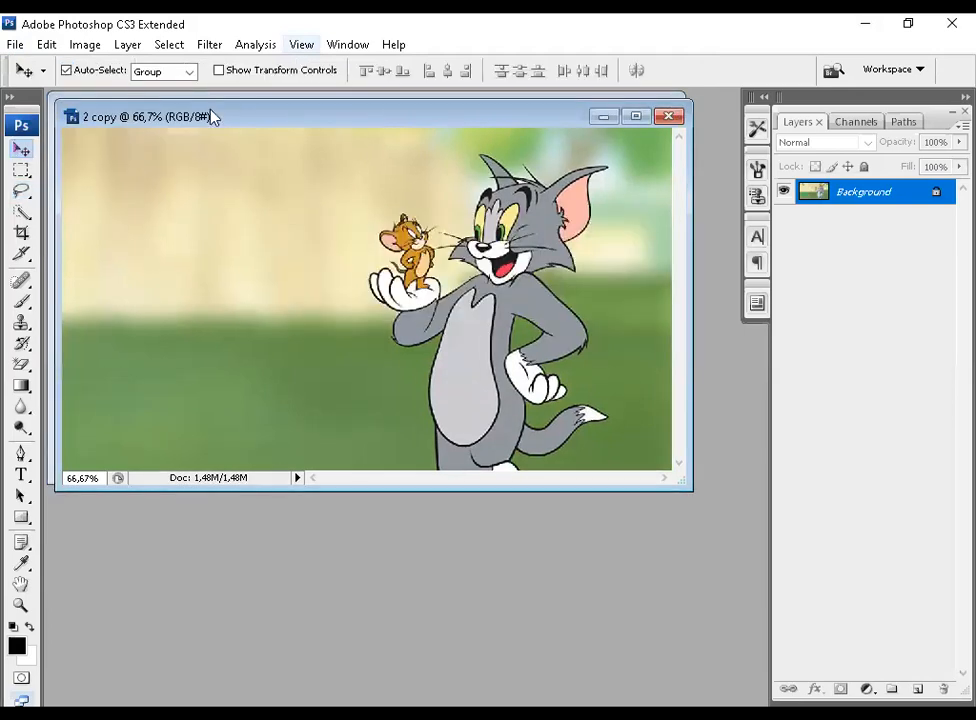
left_click_drag(230, 130, 239, 173)
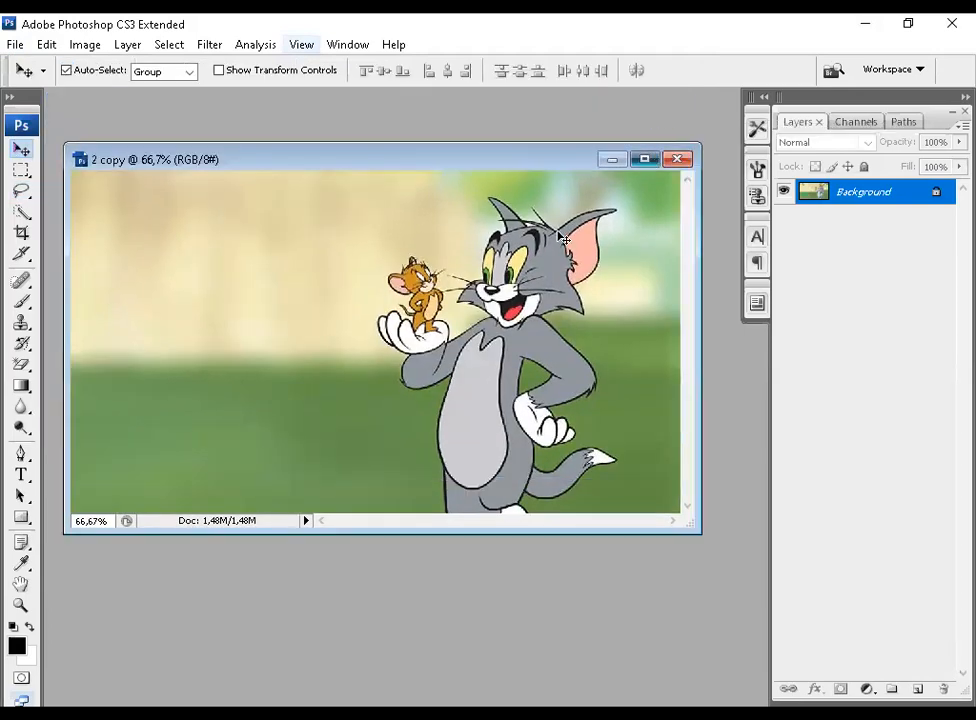
left_click(646, 159)
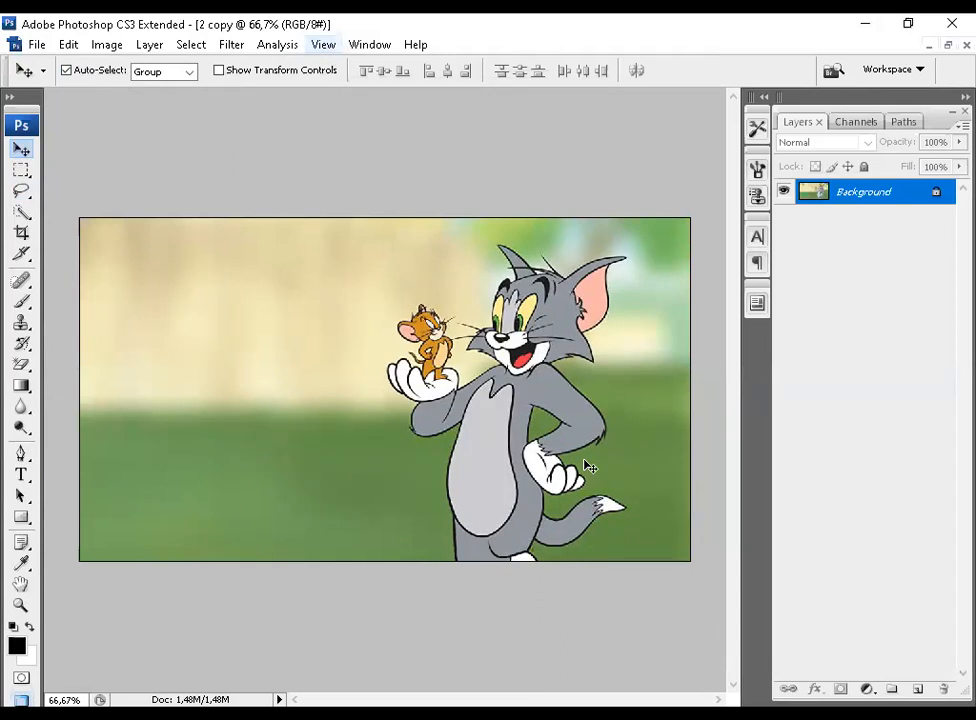
Examine the cartoon cat and mouse at several zoom levels, finishing at 100% with both characters in view
key("ctrl+plus")
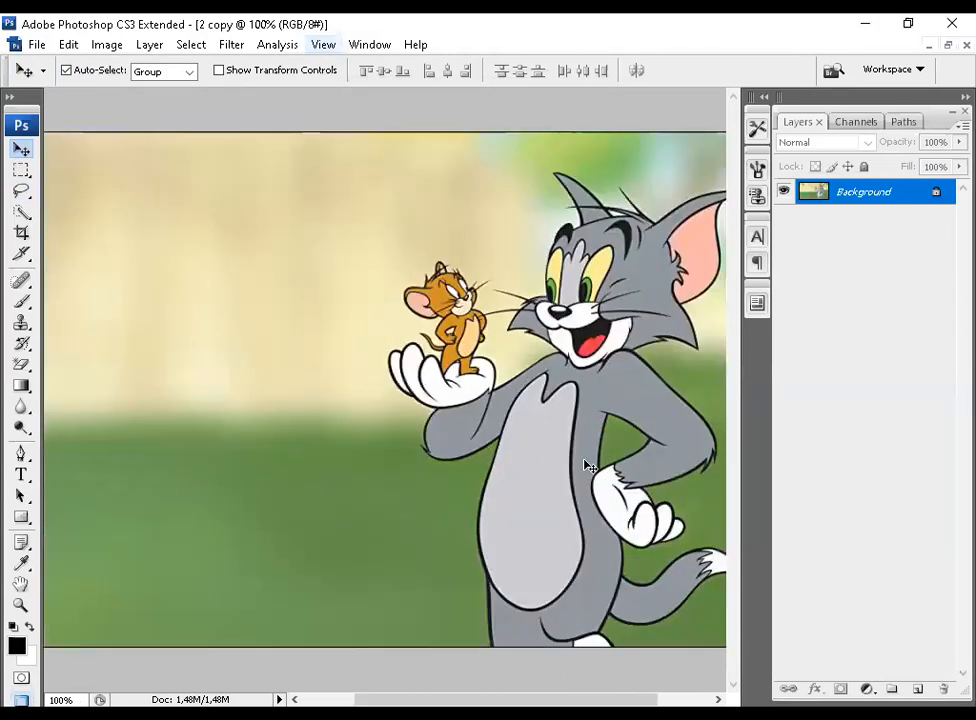
key("ctrl+plus")
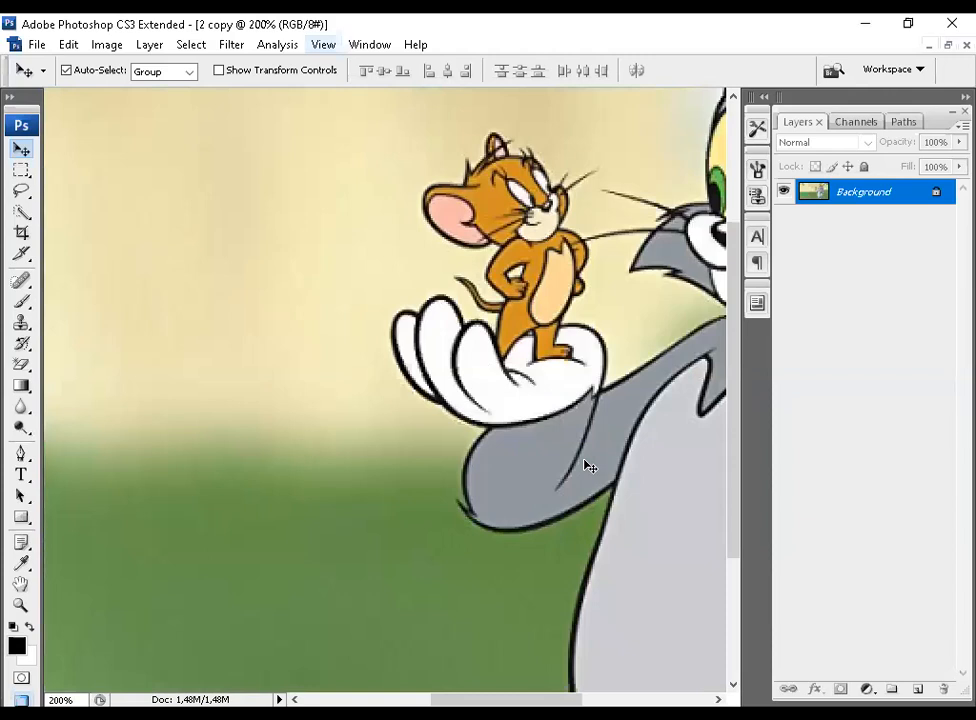
key("ctrl+minus")
key("ctrl+minus")
key("ctrl+plus")
key("ctrl+plus")
key("ctrl+minus")
key("ctrl+minus")
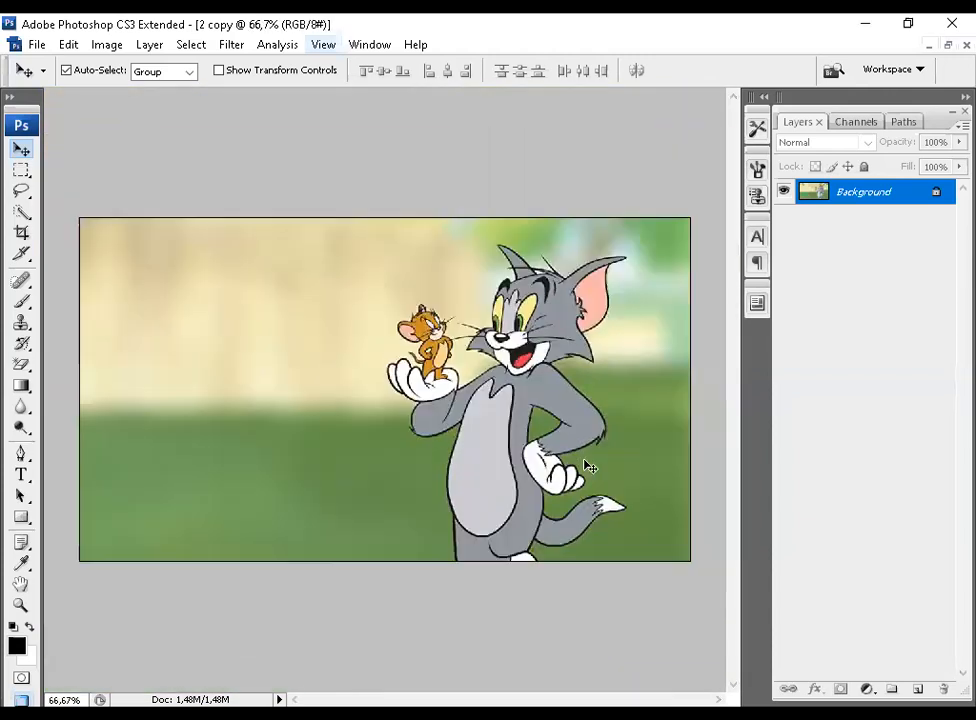
key("ctrl+plus")
key("ctrl+plus")
key("ctrl+plus")
key("ctrl+minus")
key("ctrl+minus")
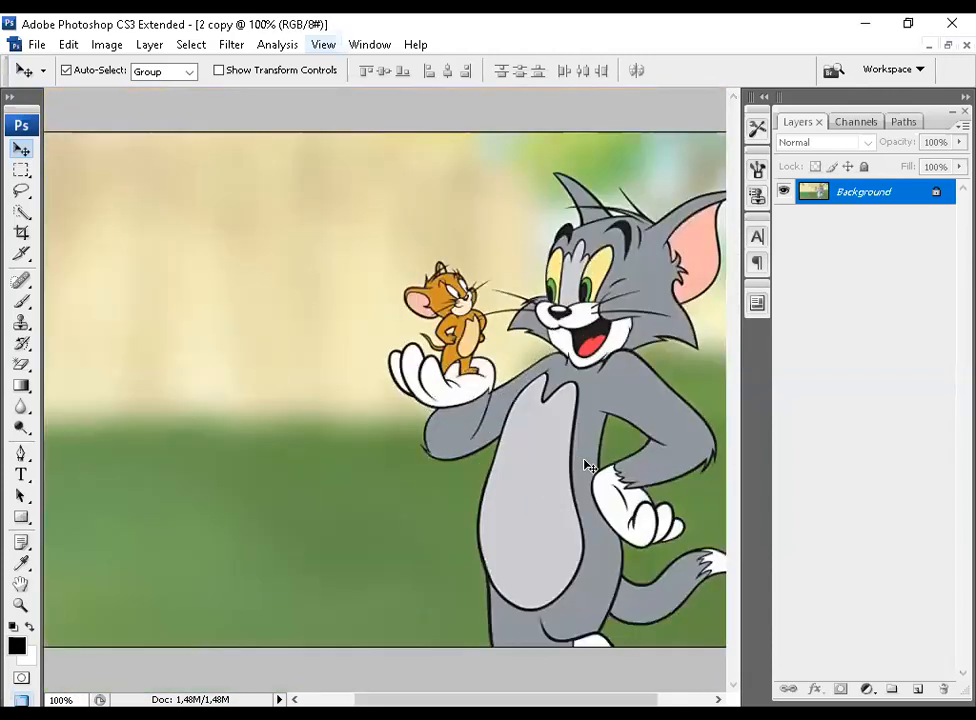
key("ctrl+plus")
key("ctrl+minus")
key("ctrl+minus")
key("ctrl+plus")
scroll(390, 454, "right", 1)
scroll(484, 585, "right", 1)
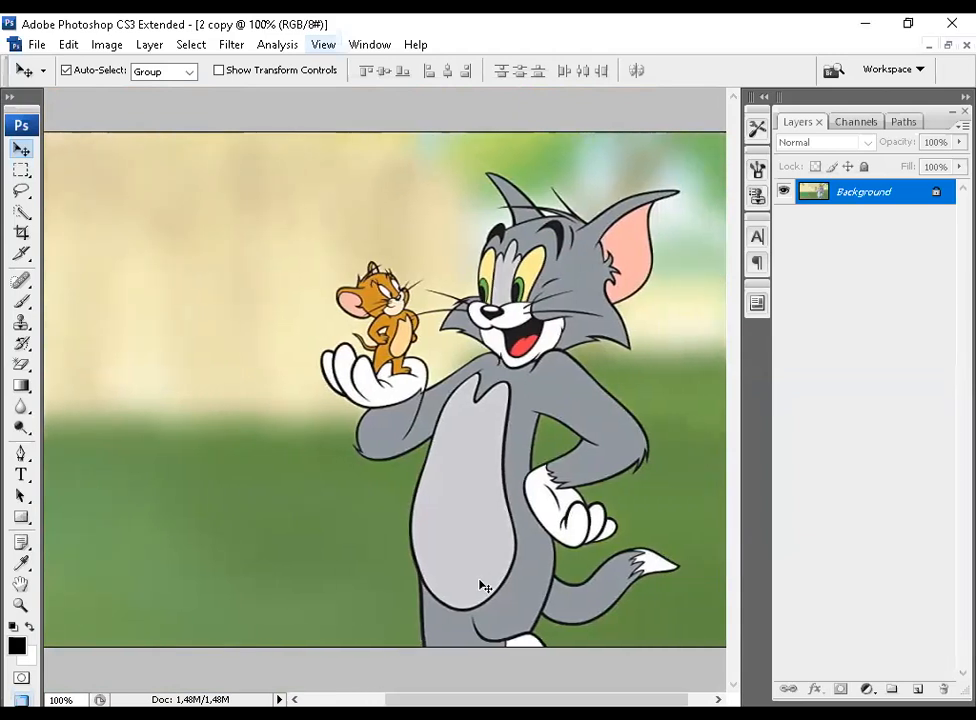
Outline a thin strip along the upper edge of the cat's raised arm with the Lasso tool at 200% zoom and clear it
left_click(29, 194)
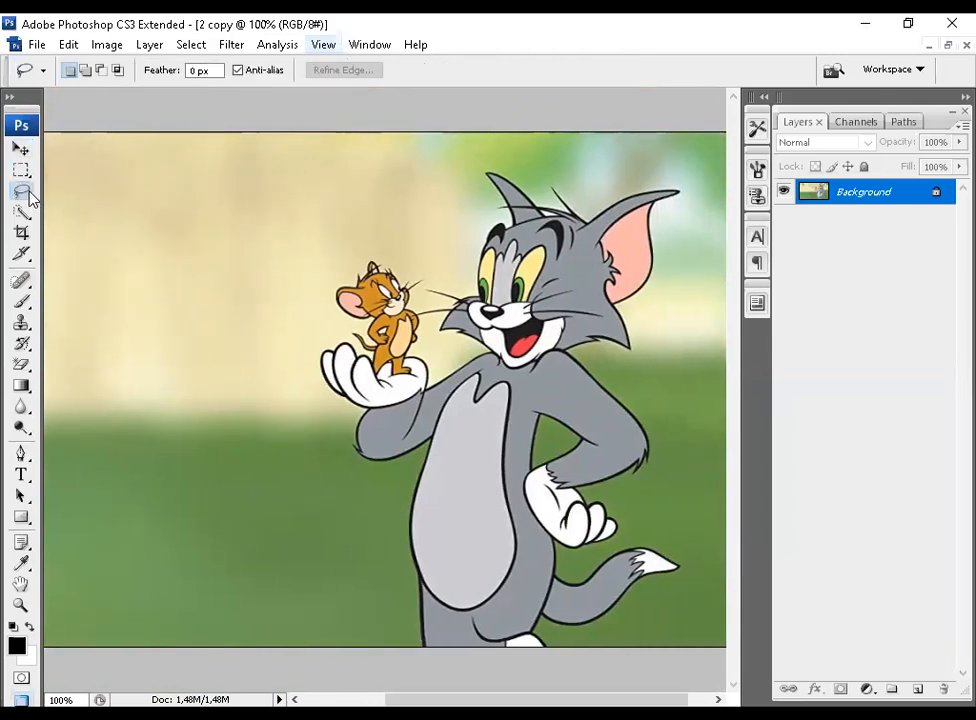
right_click(30, 195)
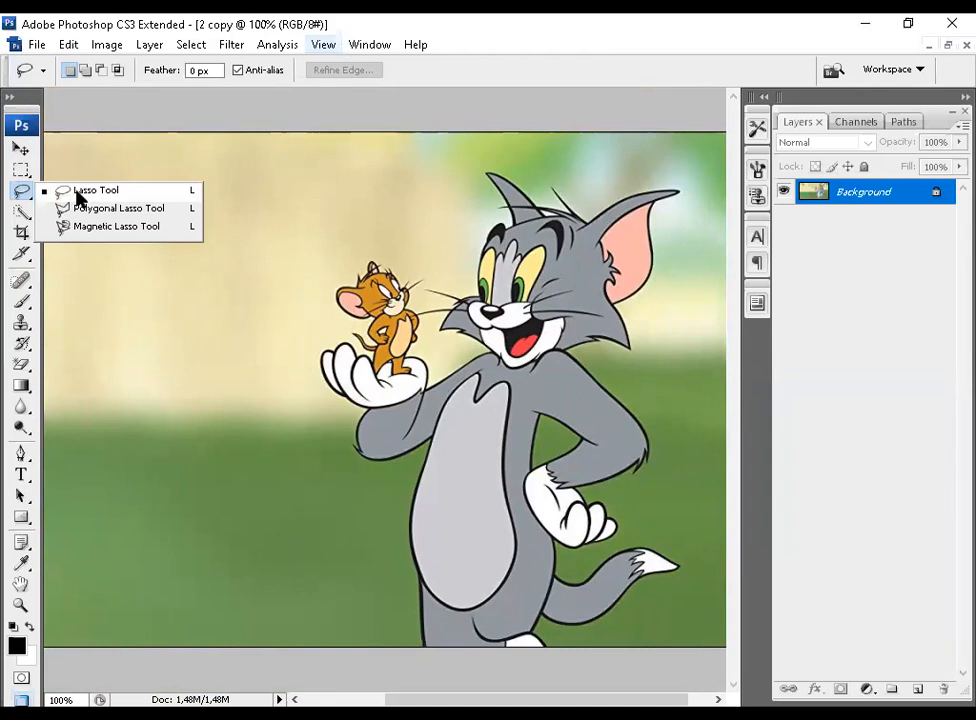
left_click(80, 194)
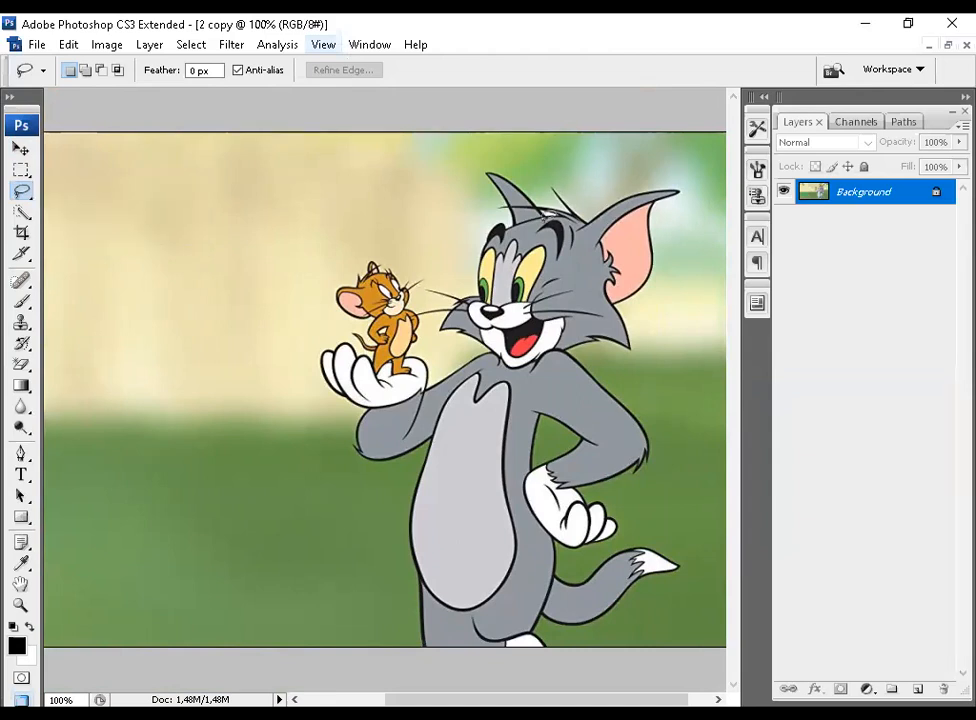
key("ctrl+plus")
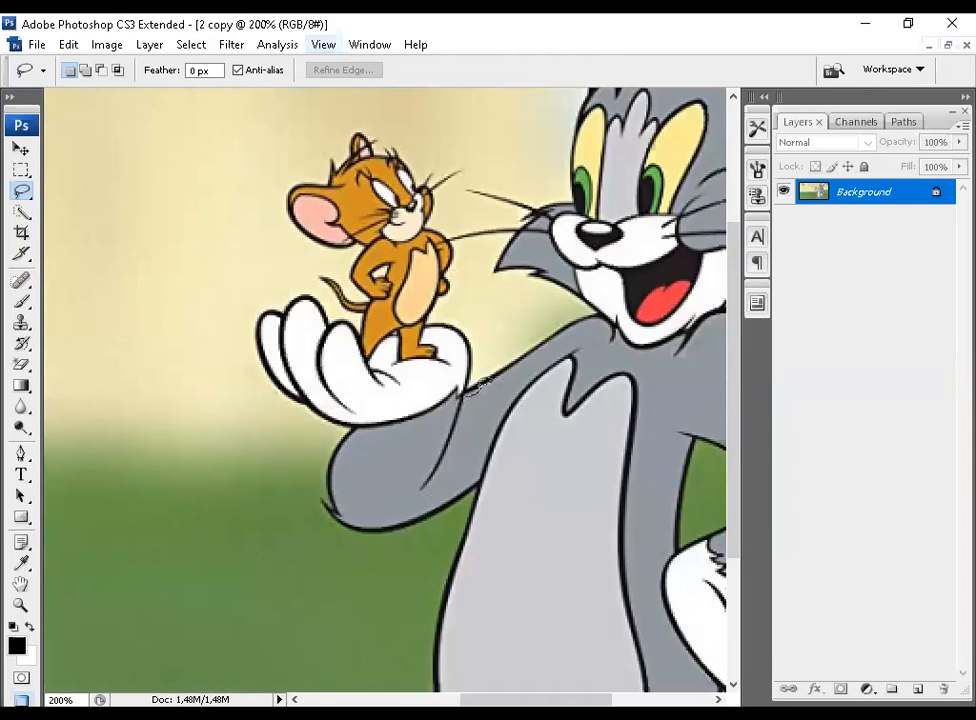
mouse_move(477, 387)
left_mouse_down()
mouse_move(540, 338)
mouse_move(608, 308)
left_mouse_up()
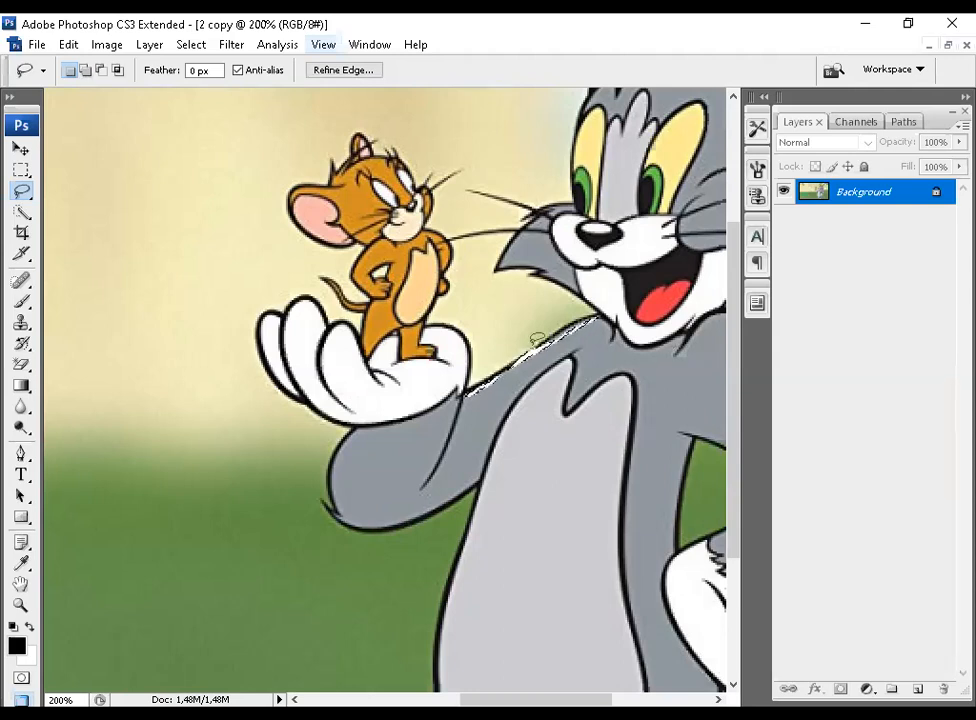
Show the History panel and revert the image to its Duplicate Image state
left_click(378, 50)
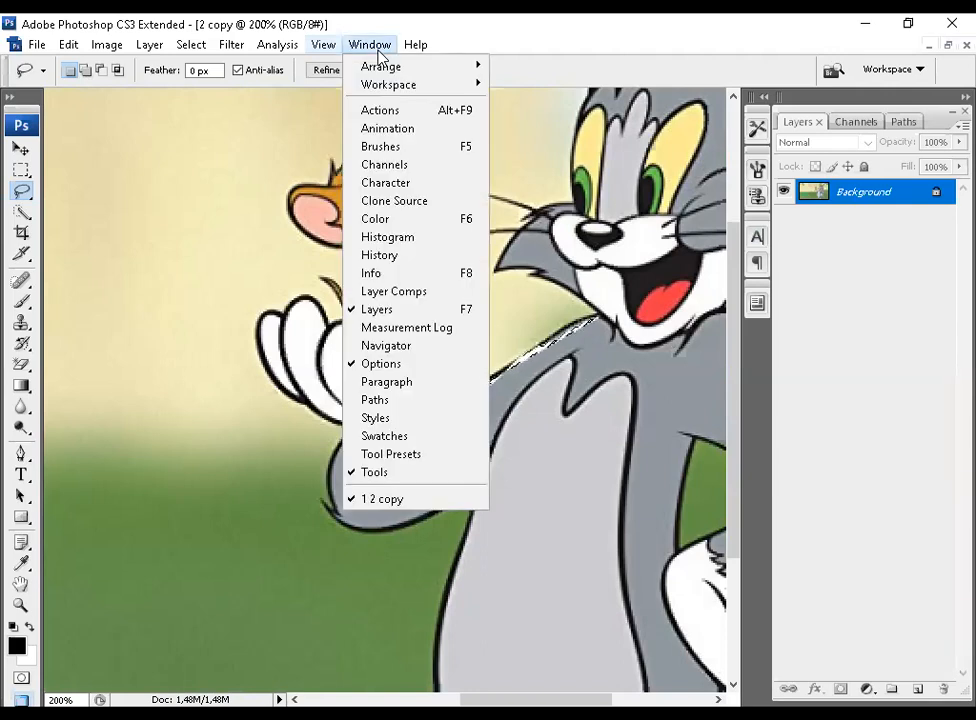
left_click(368, 255)
left_click_drag(952, 305, 952, 455)
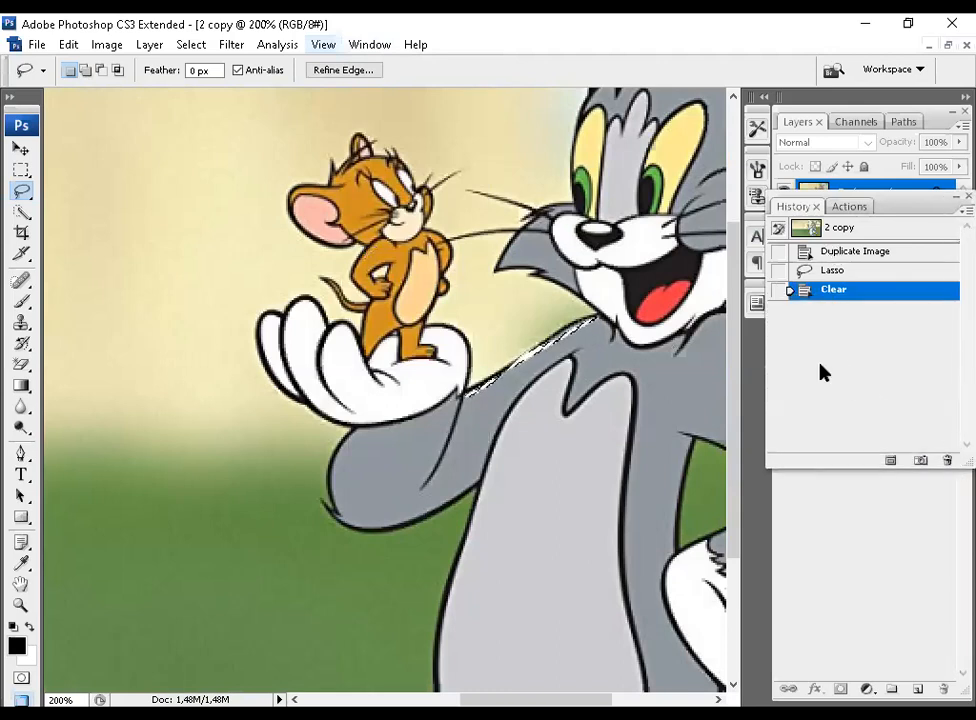
left_click(822, 270)
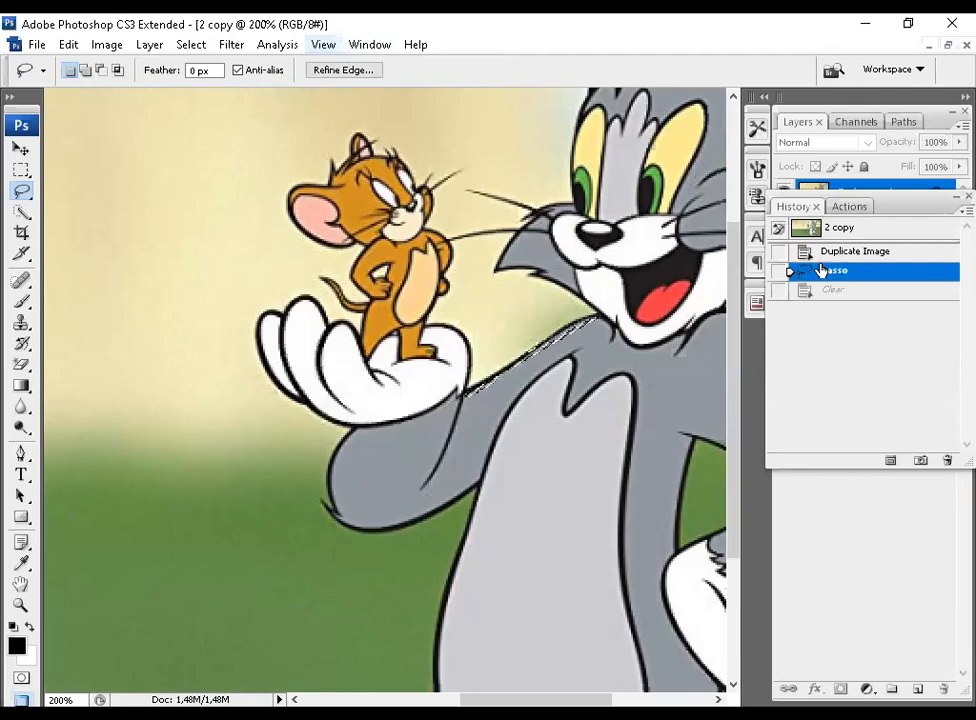
left_click(839, 253)
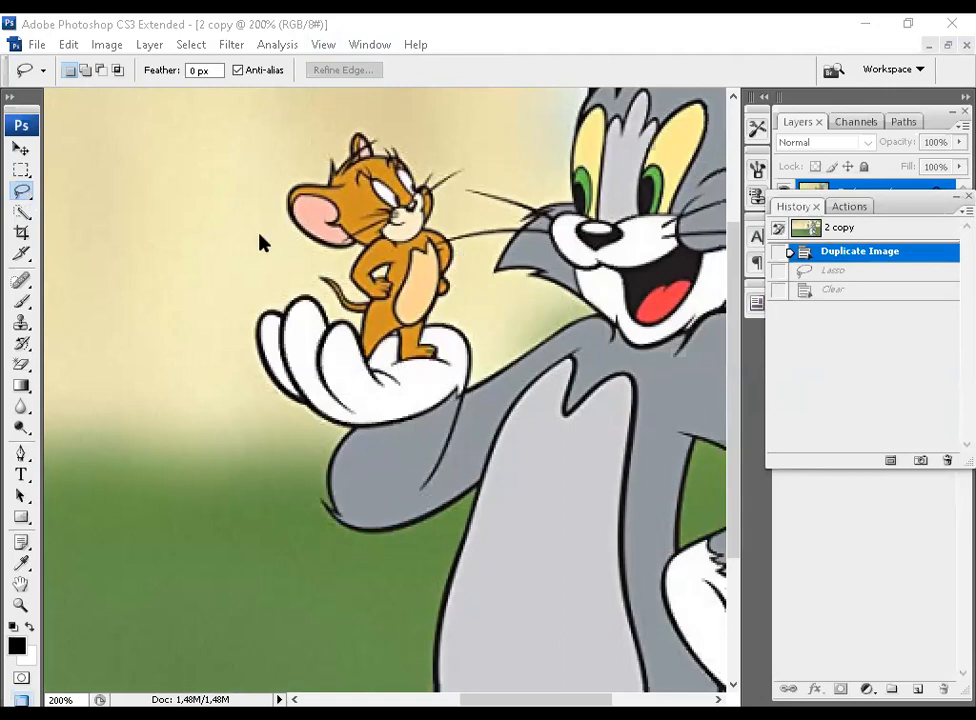
Select the background wedge between the cat's cheek and raised arm with the Polygonal Lasso tool, and revert to the Duplicate Image state
key("alt+v")
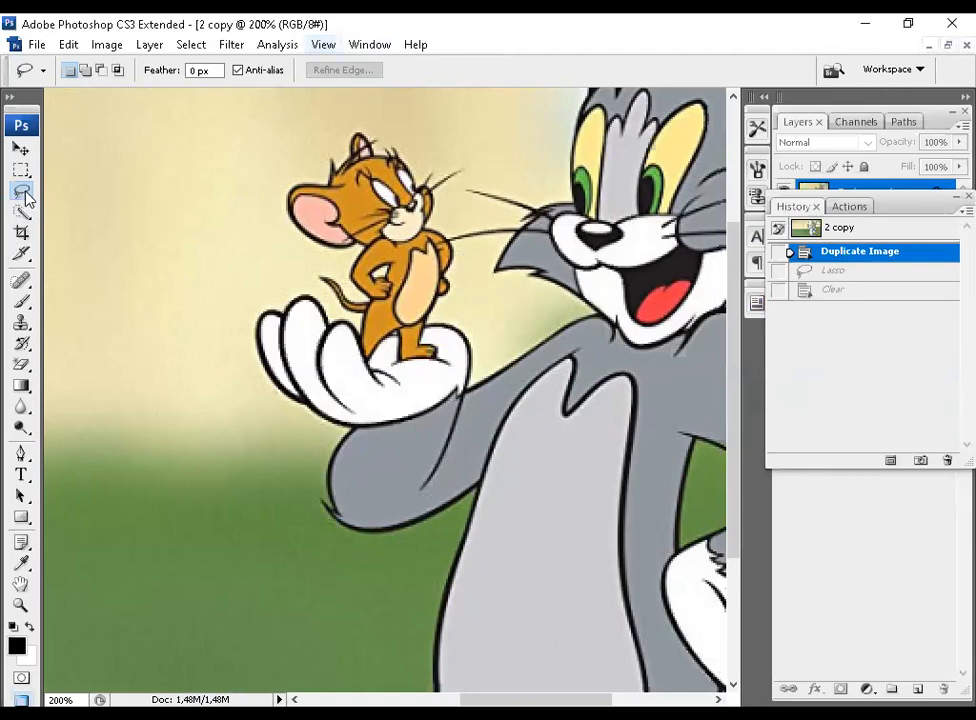
left_click_drag(25, 193, 88, 212)
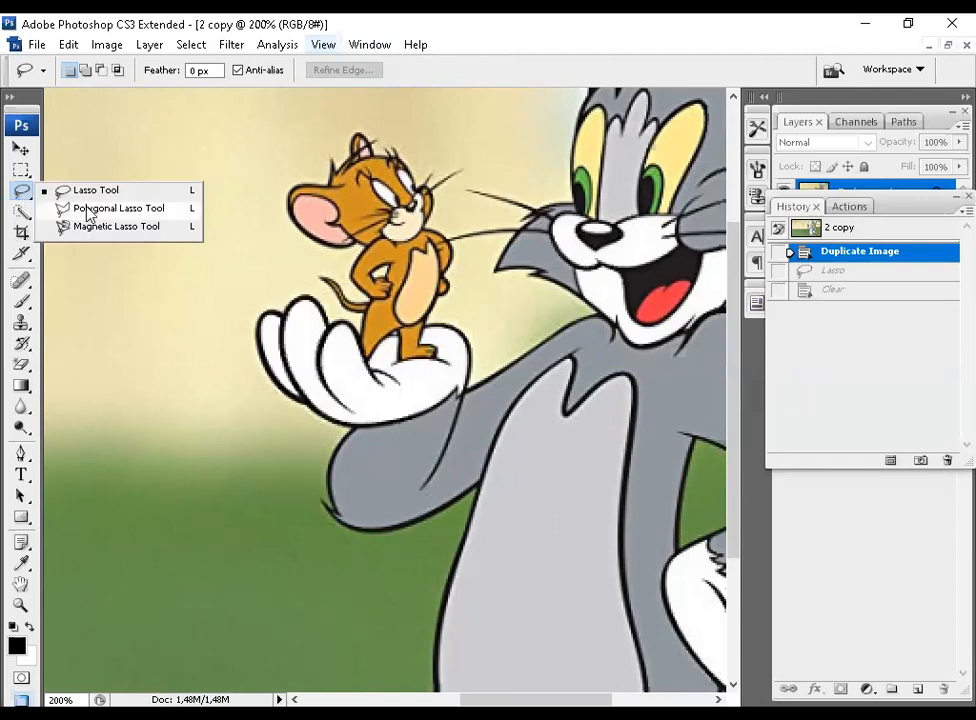
left_click(88, 212)
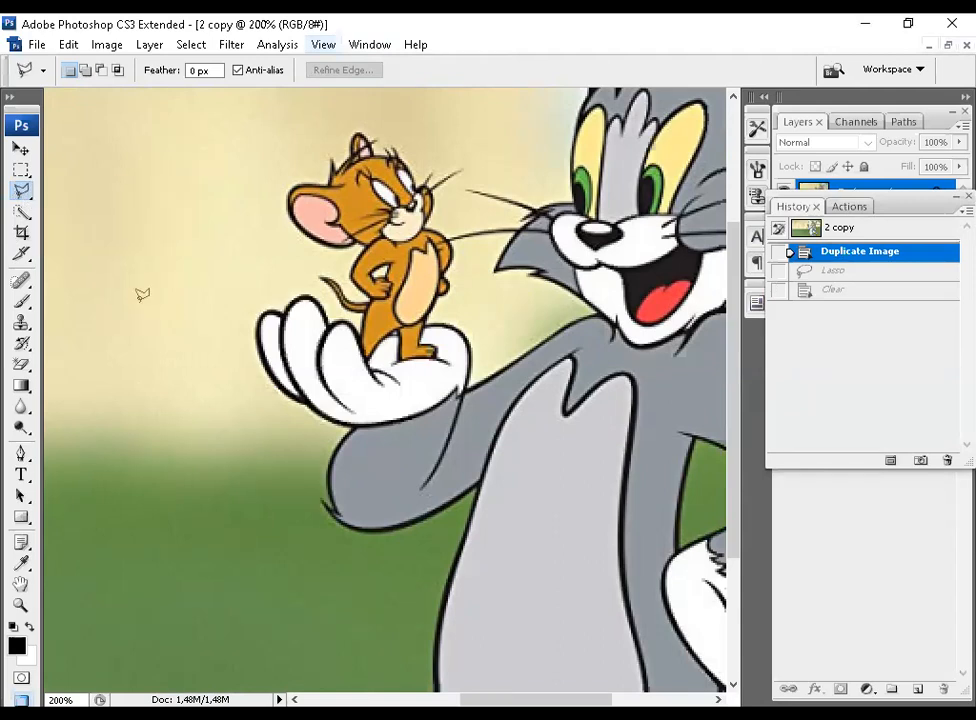
left_click(466, 387)
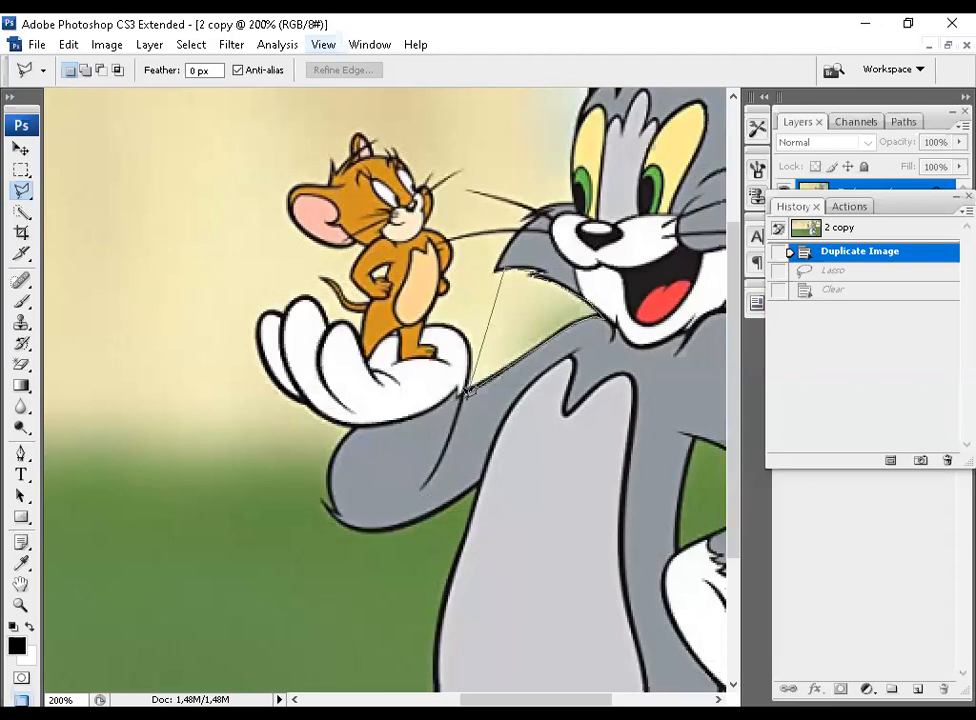
double_click(467, 391)
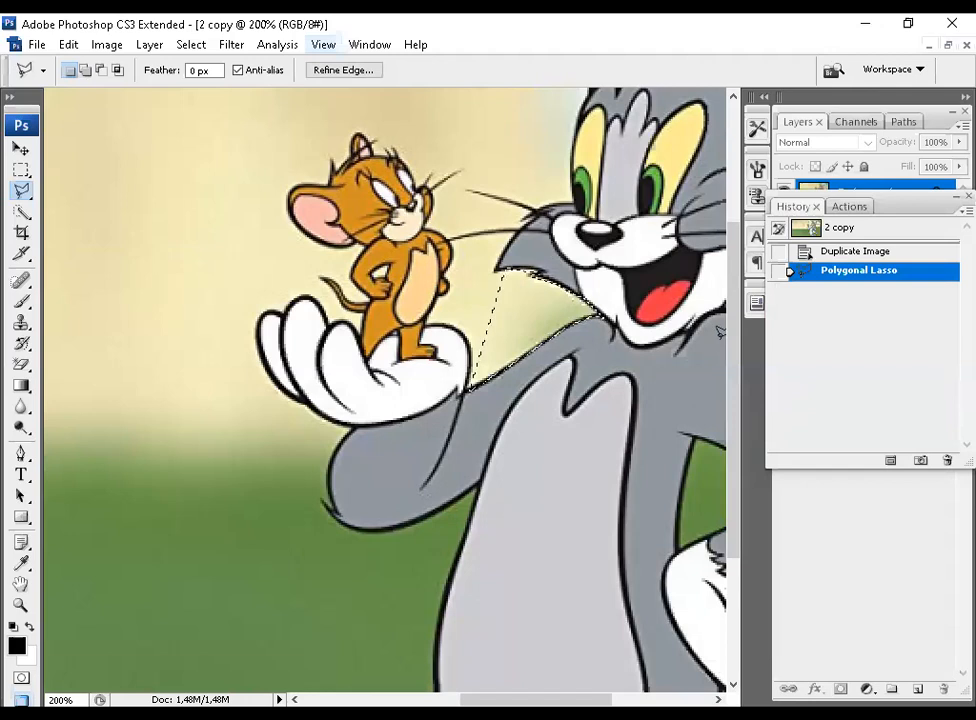
left_click(830, 251)
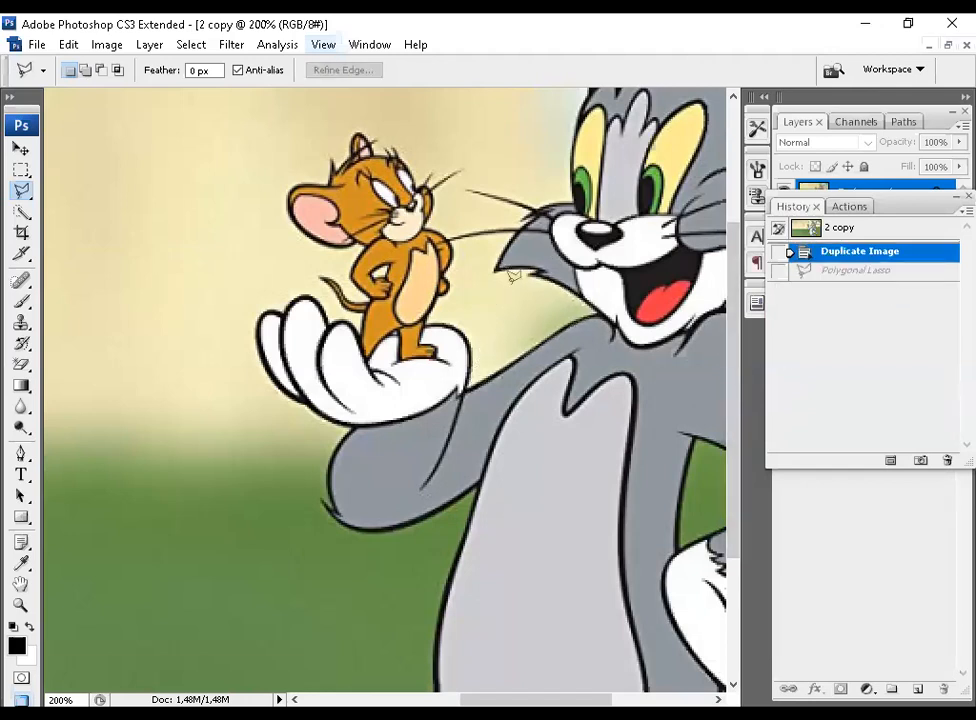
Trace around the cat's open hand with the Magnetic Lasso tool and revert to the Duplicate Image state
right_click(15, 199)
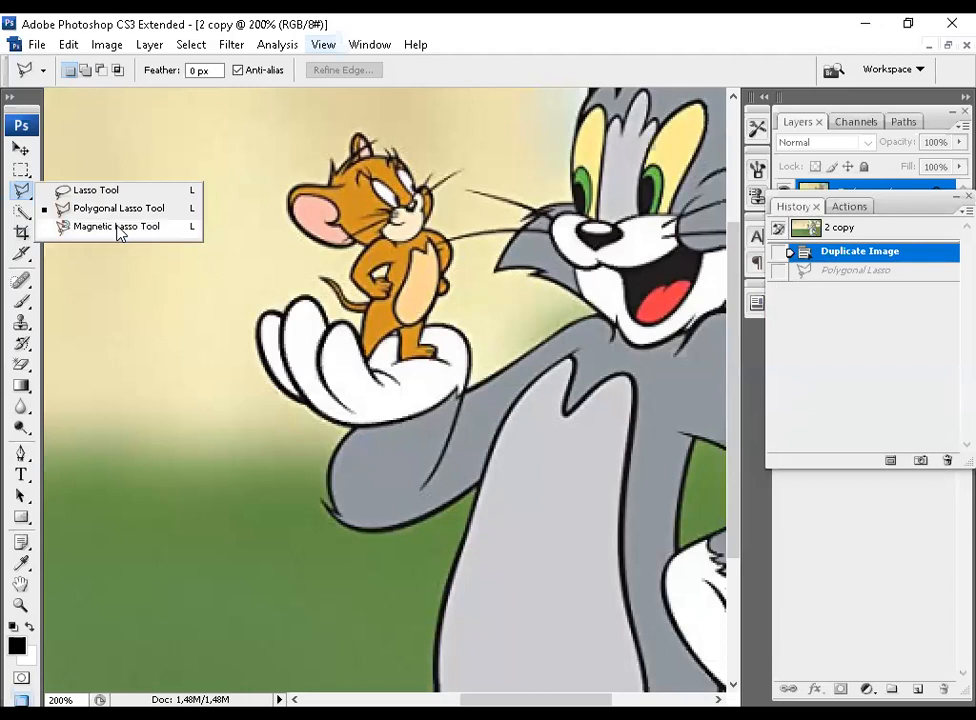
left_click(119, 227)
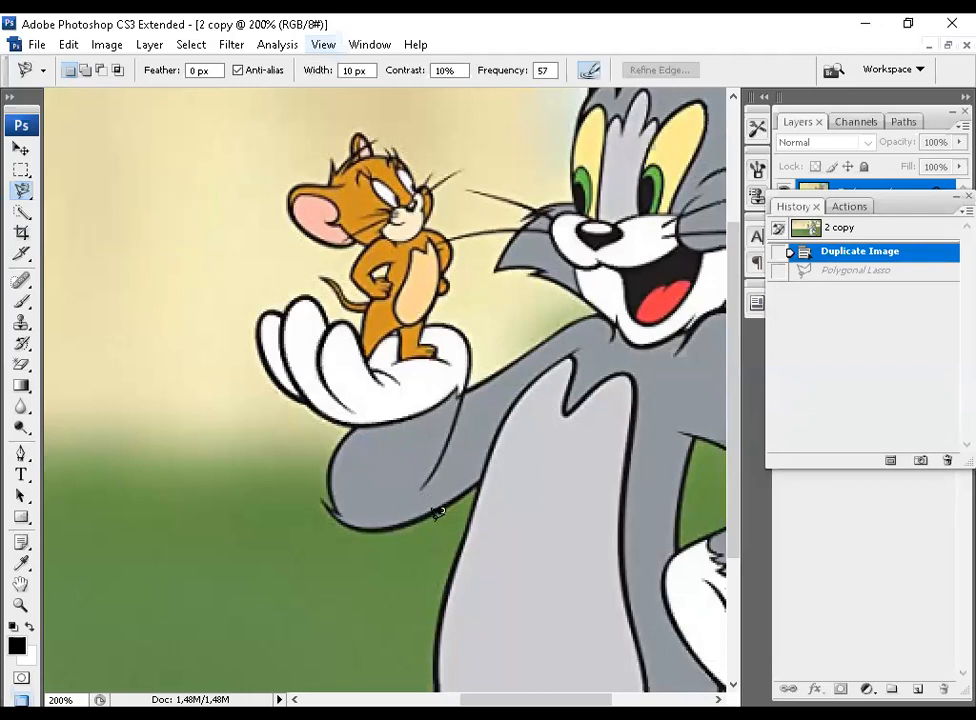
left_click(263, 316)
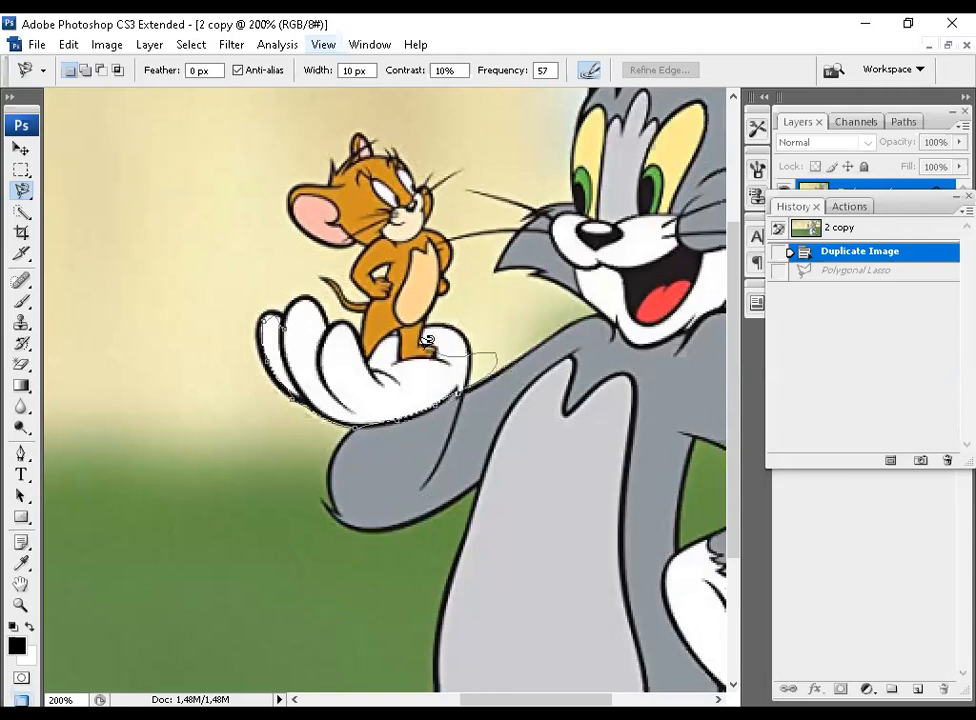
double_click(503, 312)
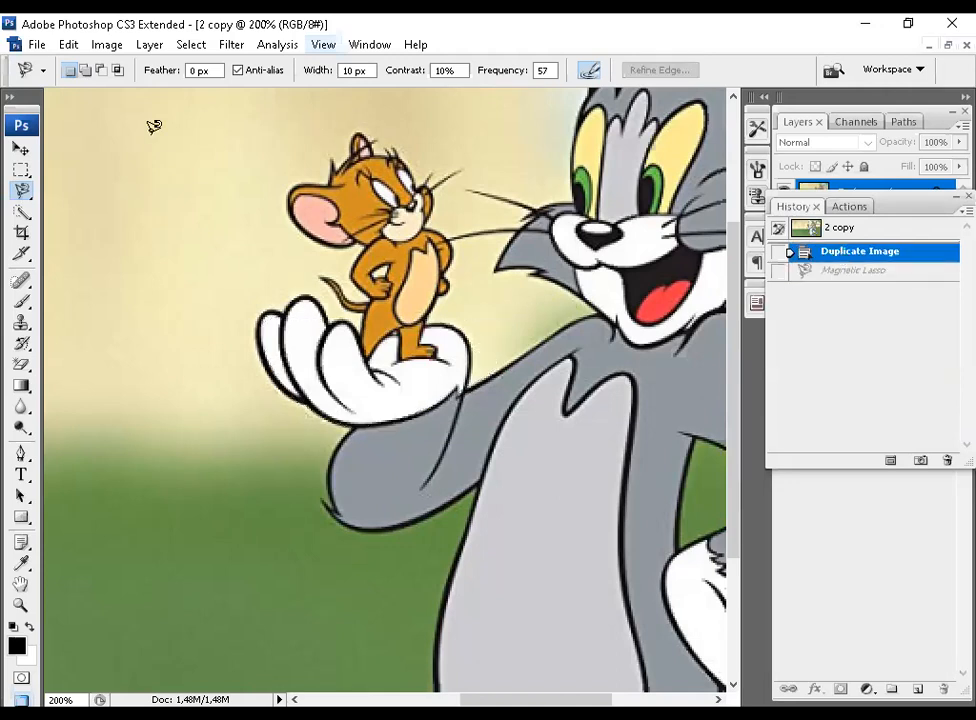
left_click(22, 190)
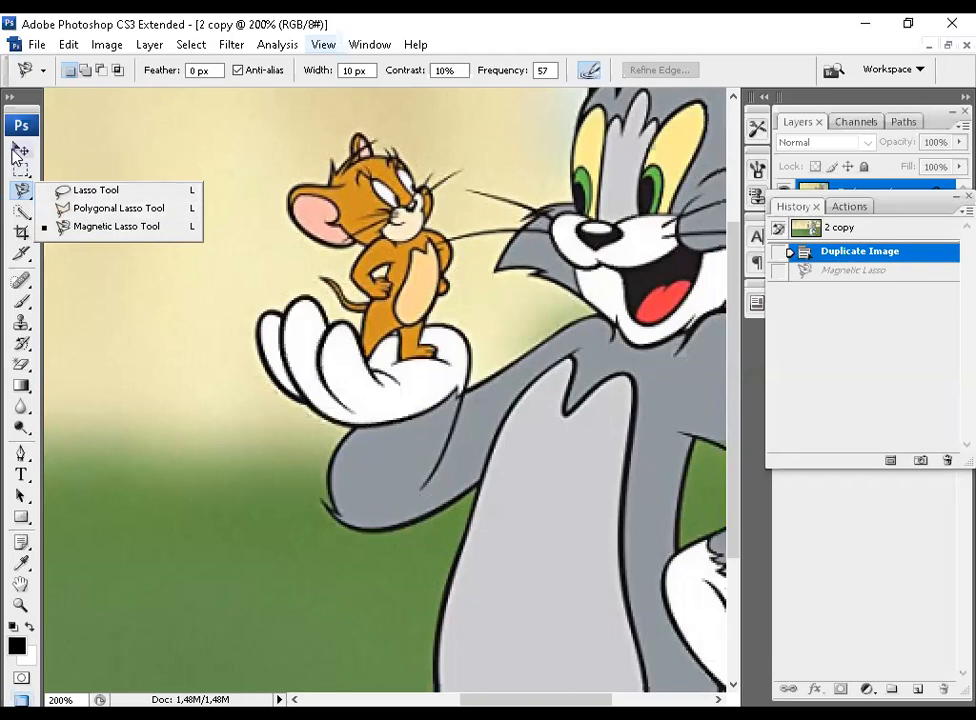
left_click(20, 150)
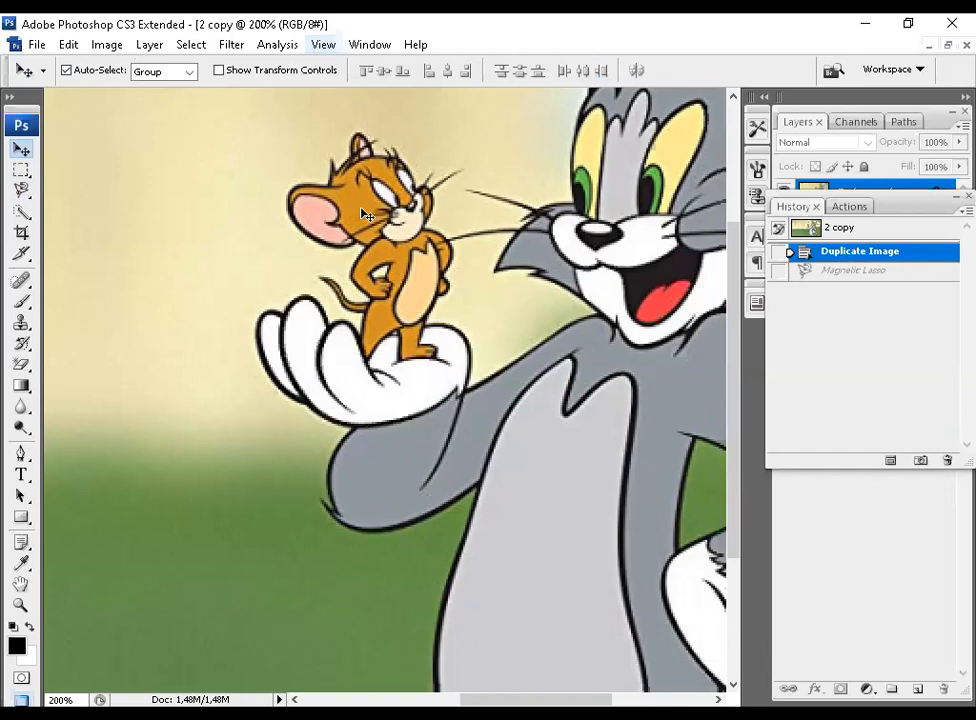
left_click(21, 190)
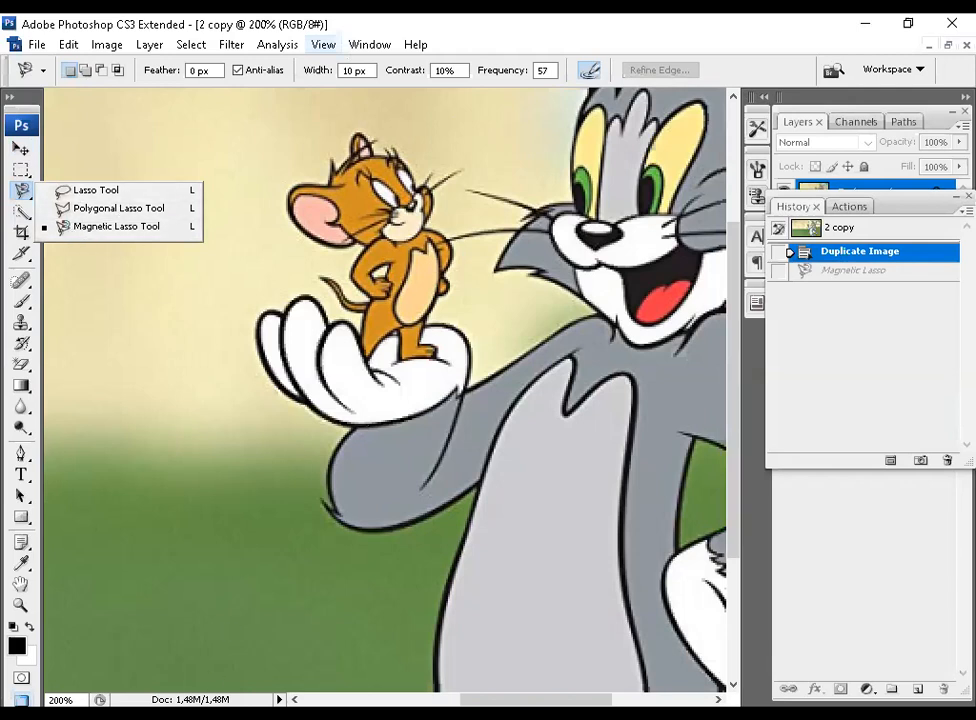
key("Escape")
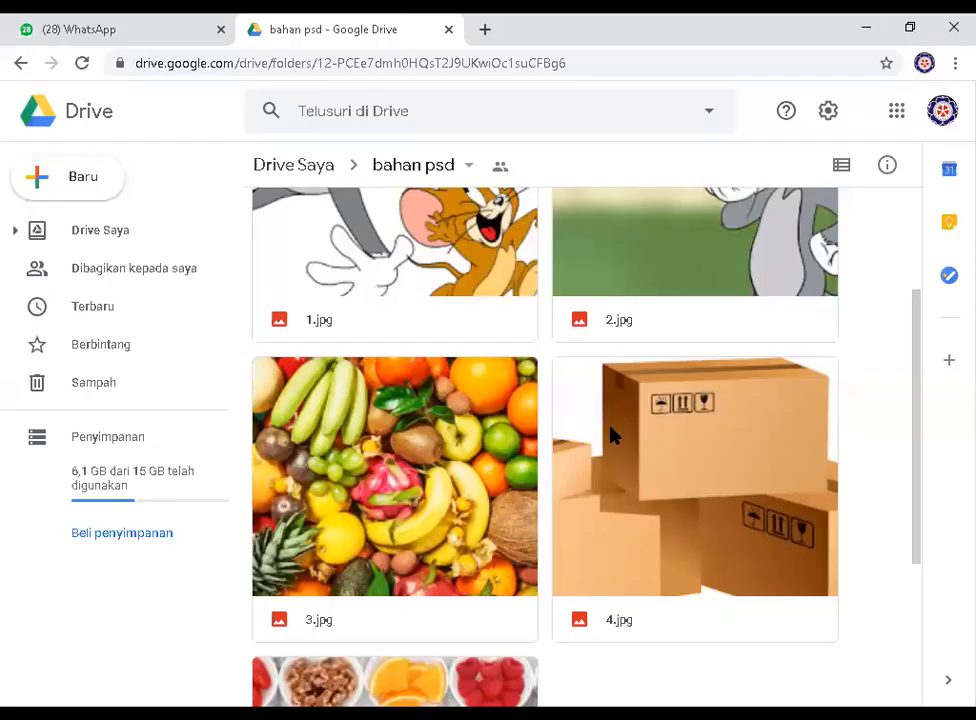
Switch to the bahan psd folder in Google Drive and examine the practice images 1.jpg to 5.jpg
scroll(687, 316, "up", 2)
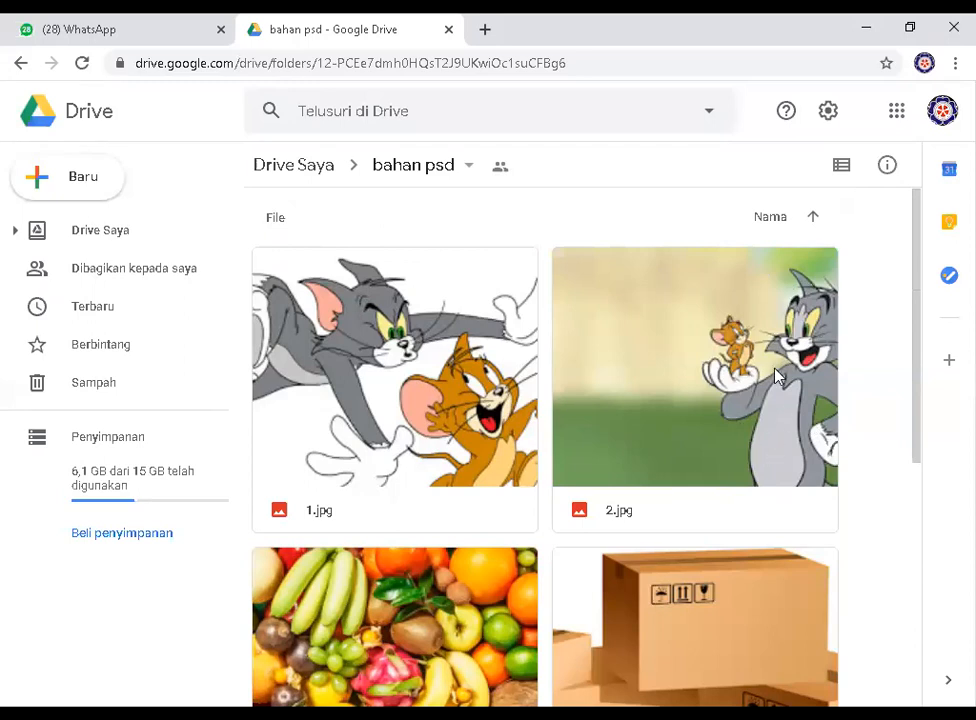
scroll(727, 389, "down", 4)
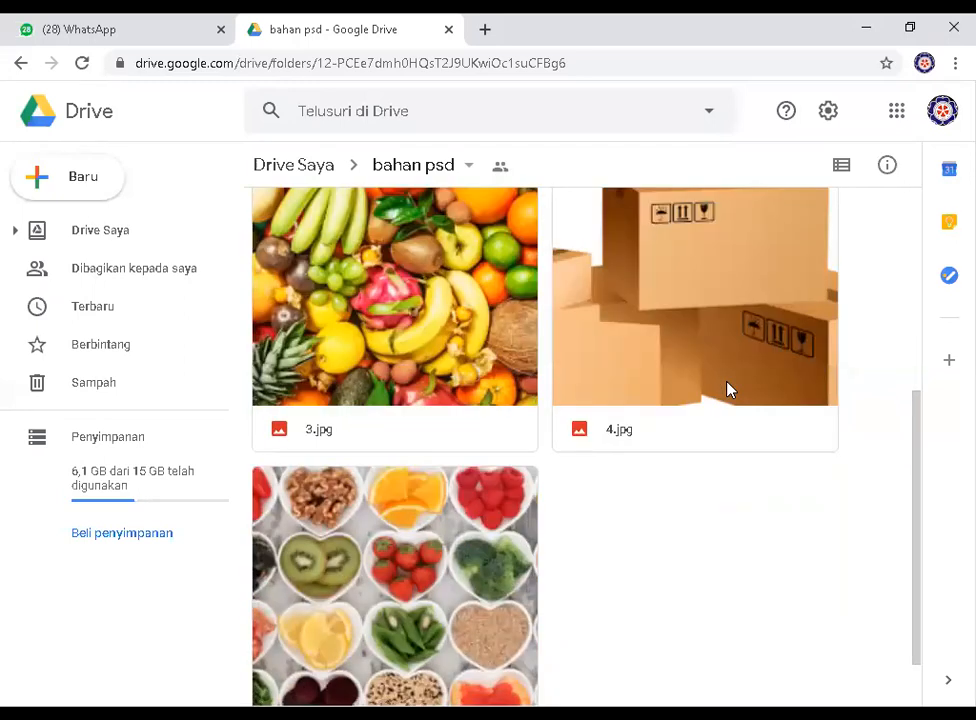
scroll(727, 389, "up", 1)
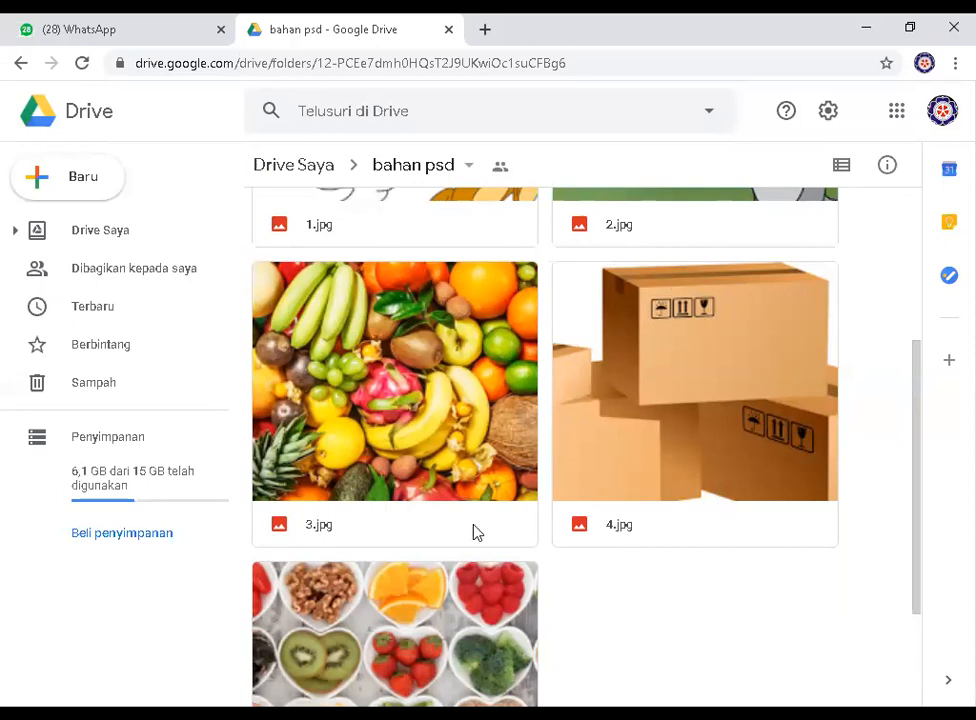
scroll(412, 600, "down", 2)
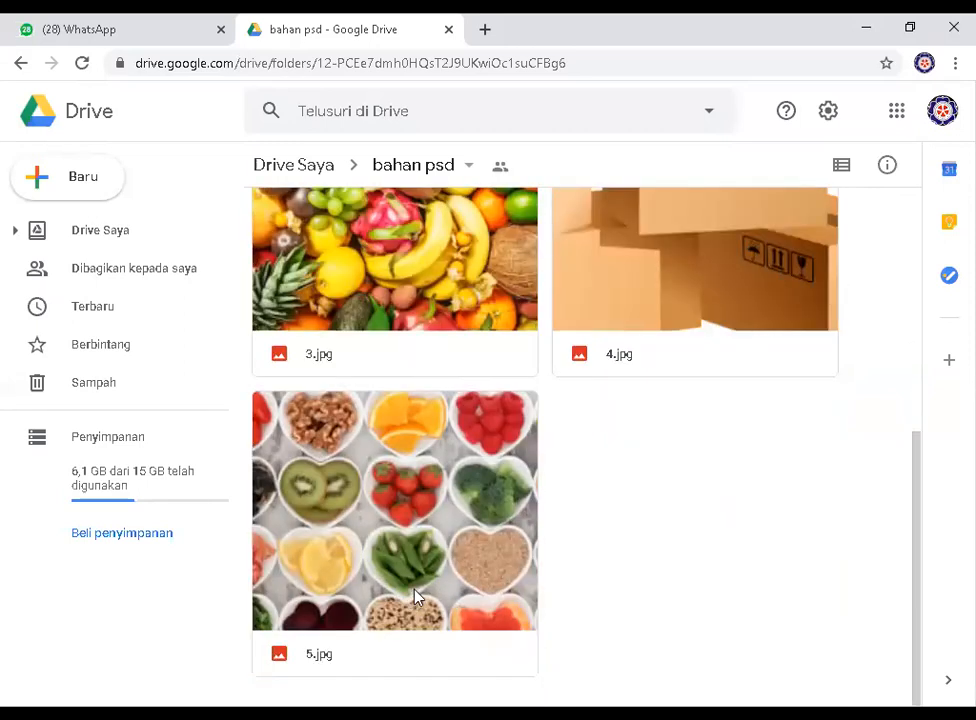
scroll(417, 596, "up", 4)
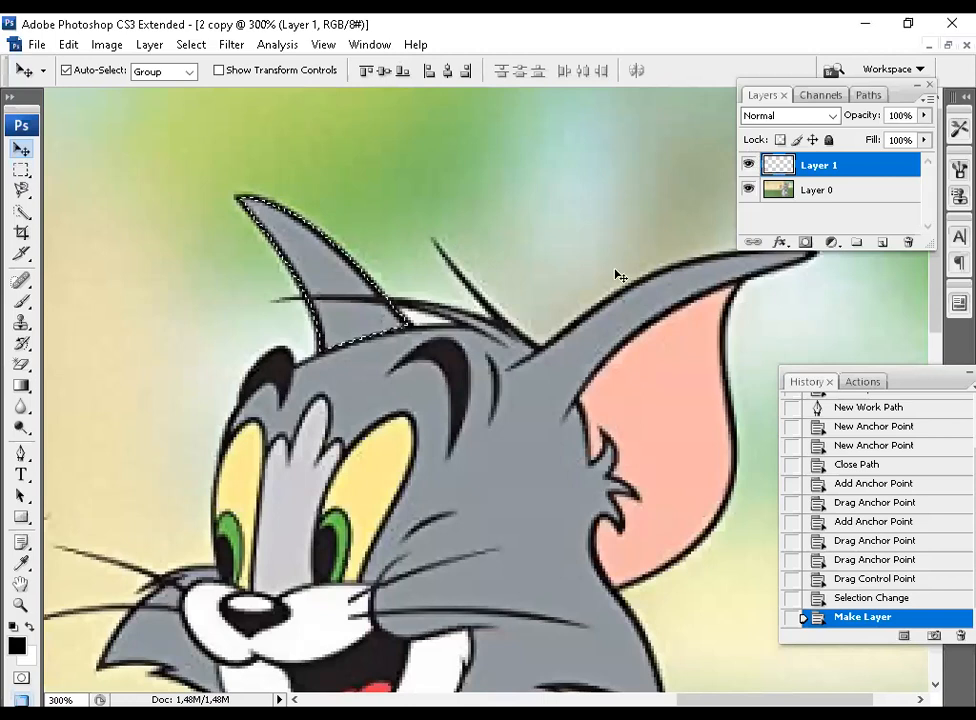
Switch to Photoshop, restore the edited 2 copy document to a floating window and close it
scroll(617, 270, "down", 2)
scroll(604, 240, "up", 2)
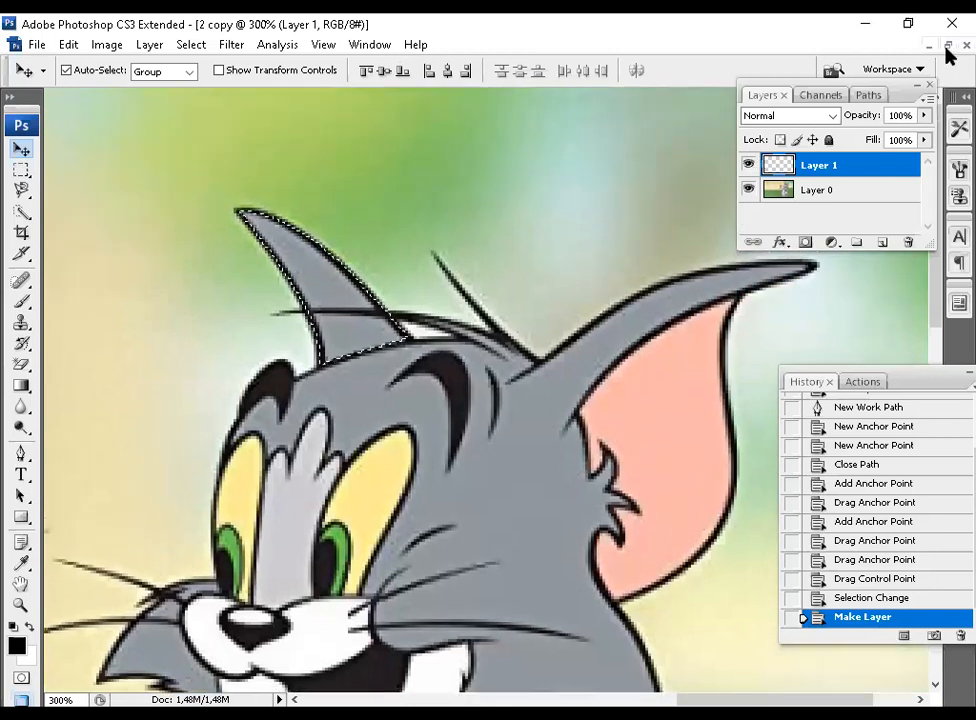
left_click(948, 44)
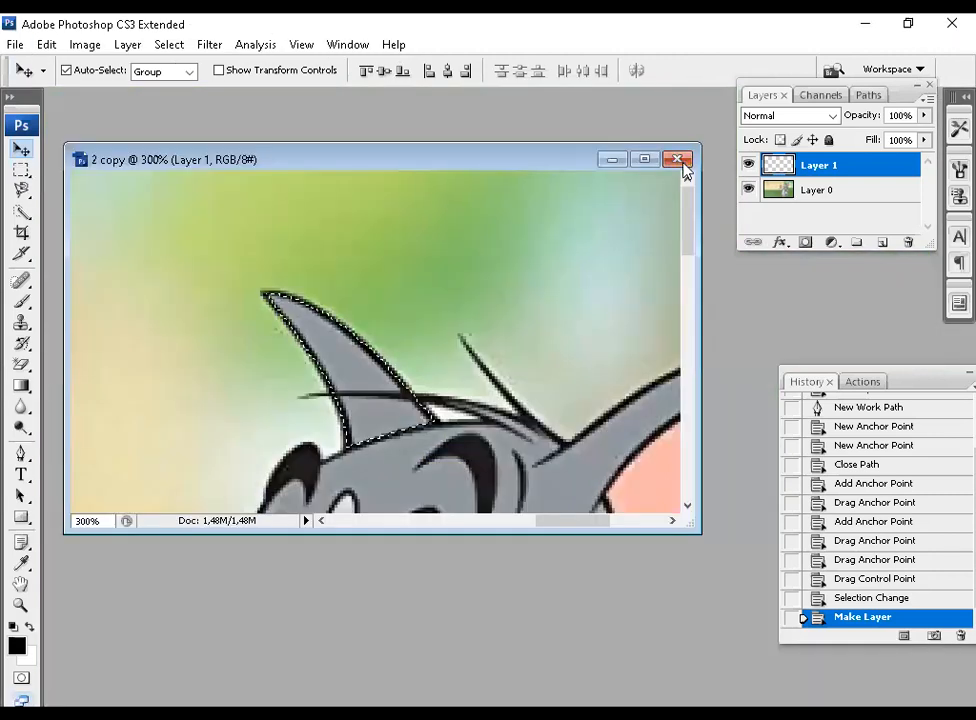
left_click(678, 159)
key("Return")
Open the cartoon image 2 from the bahan psd folder
left_click(15, 44)
left_click(36, 84)
left_click(425, 211)
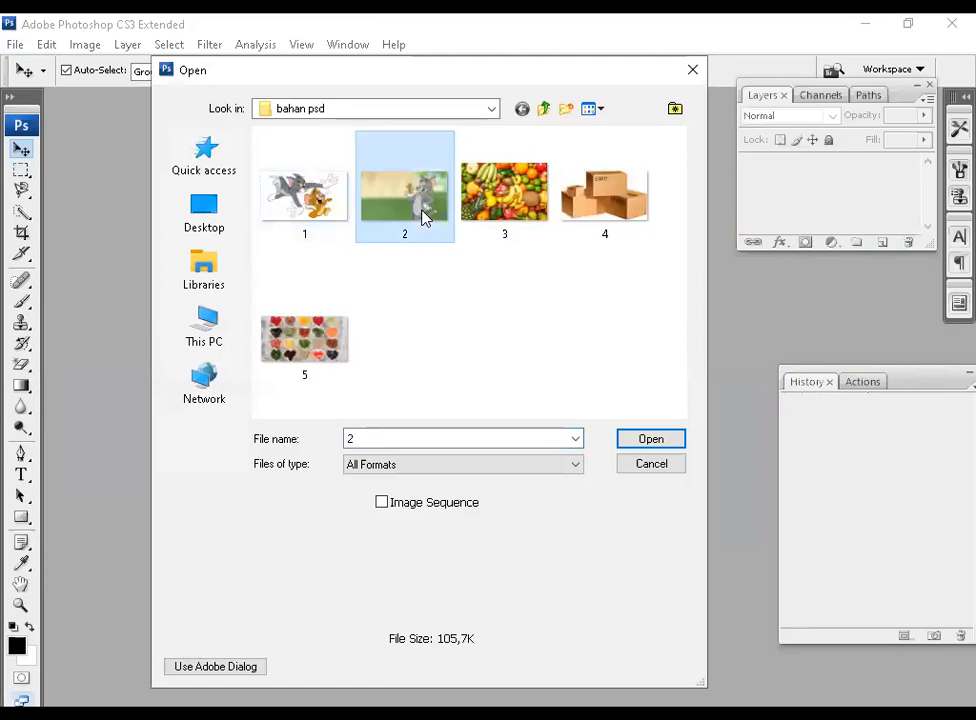
left_click(648, 444)
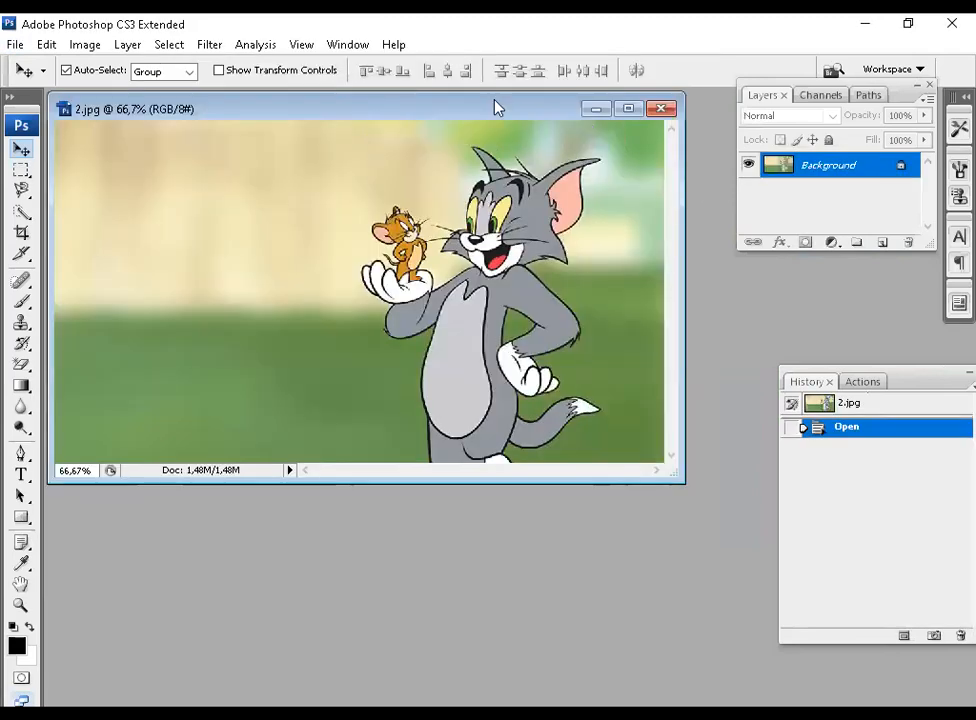
Duplicate the 2.jpg image and enlarge the duplicate's window until gray margin surrounds the whole picture
right_click(461, 98)
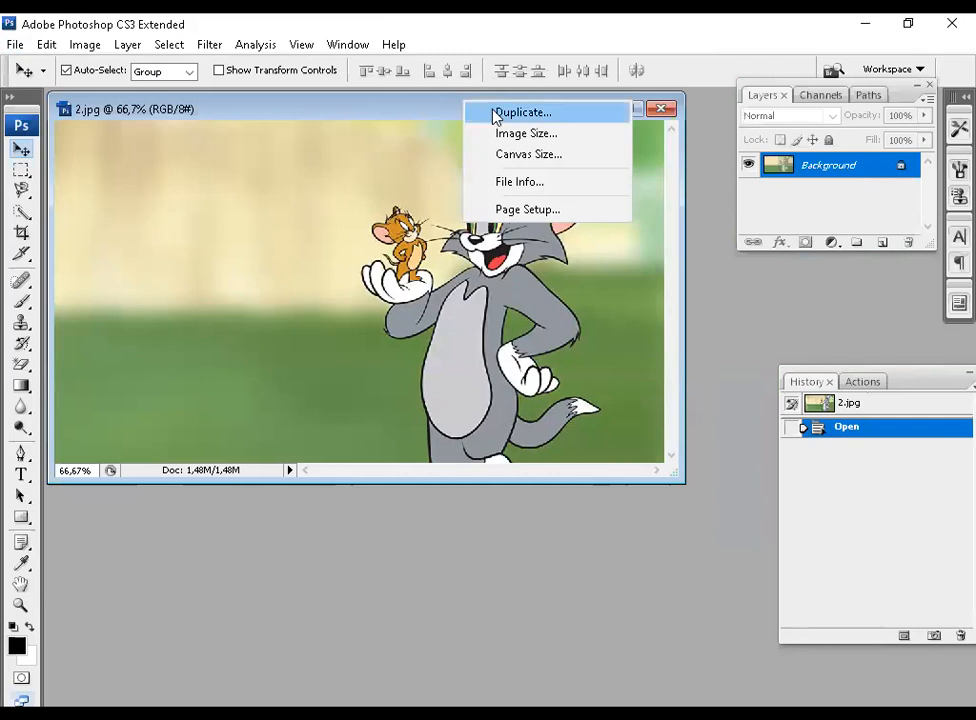
left_click(495, 113)
left_click(641, 251)
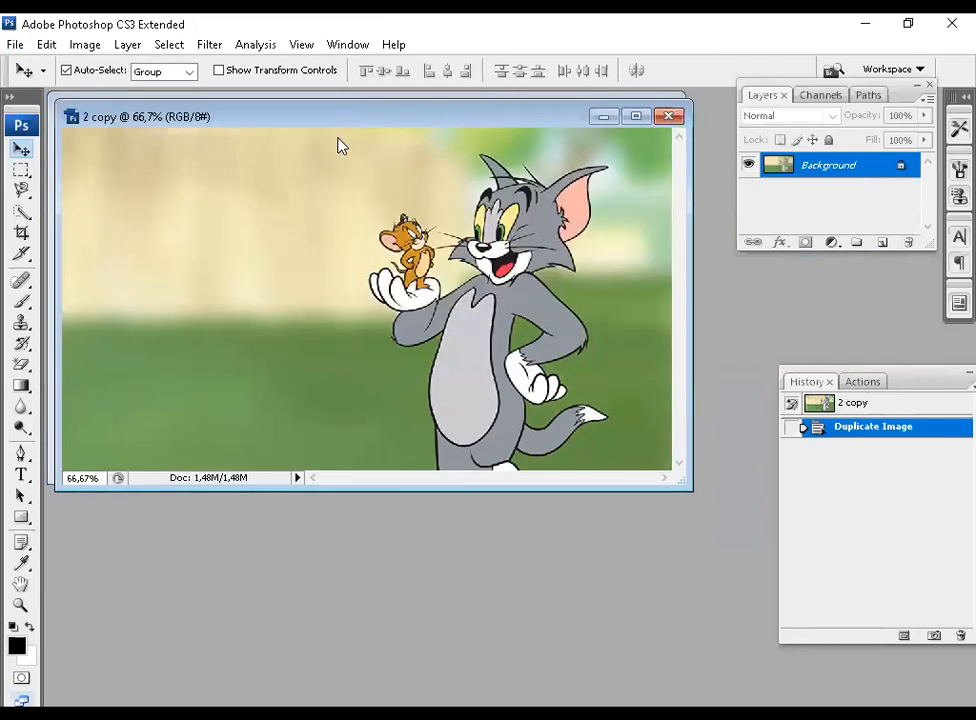
mouse_move(408, 106)
left_mouse_down()
mouse_move(399, 153)
mouse_move(400, 106)
left_mouse_up()
left_click_drag(680, 488, 732, 557)
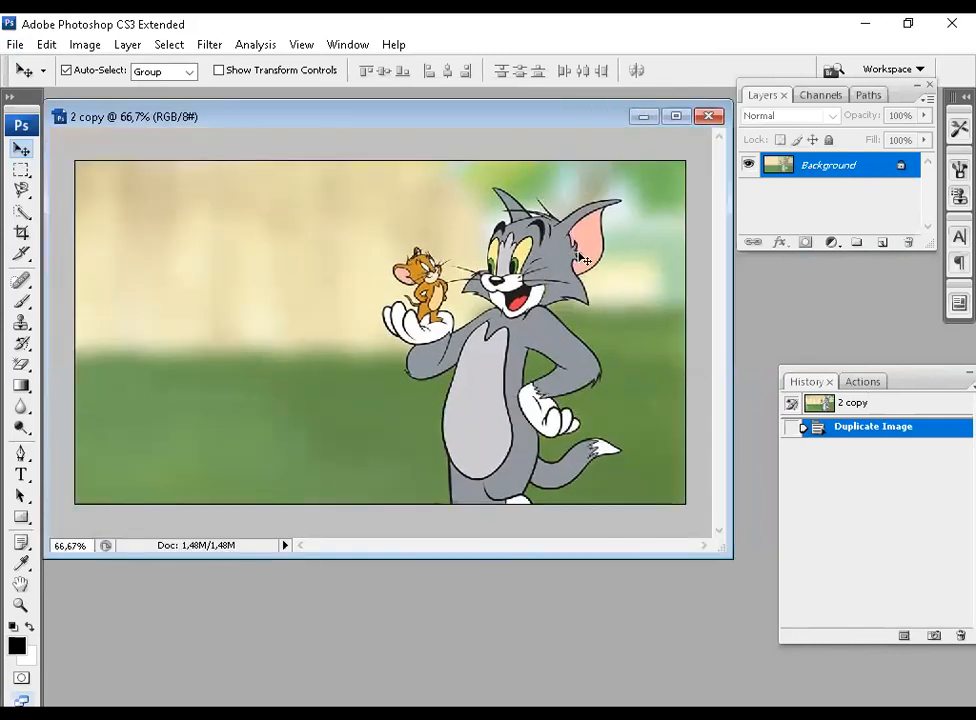
Draw a closed three-point path with the Pen tool at 400% zoom, joining the tip and both base corners of the cat's left-hand ear
key("ctrl+plus")
key("ctrl+plus")
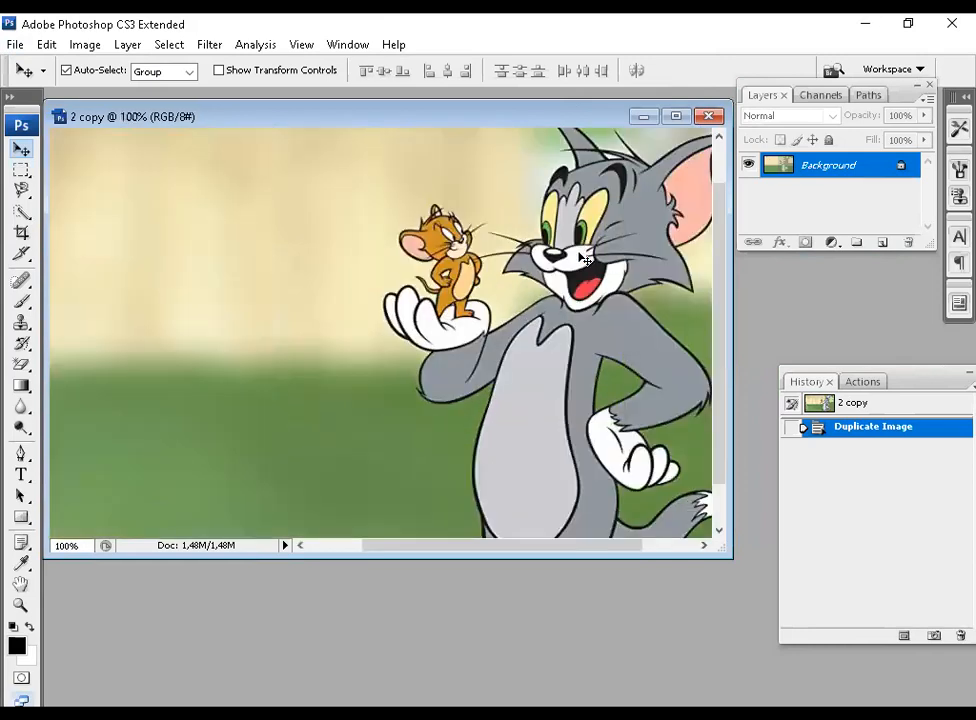
left_click(703, 545)
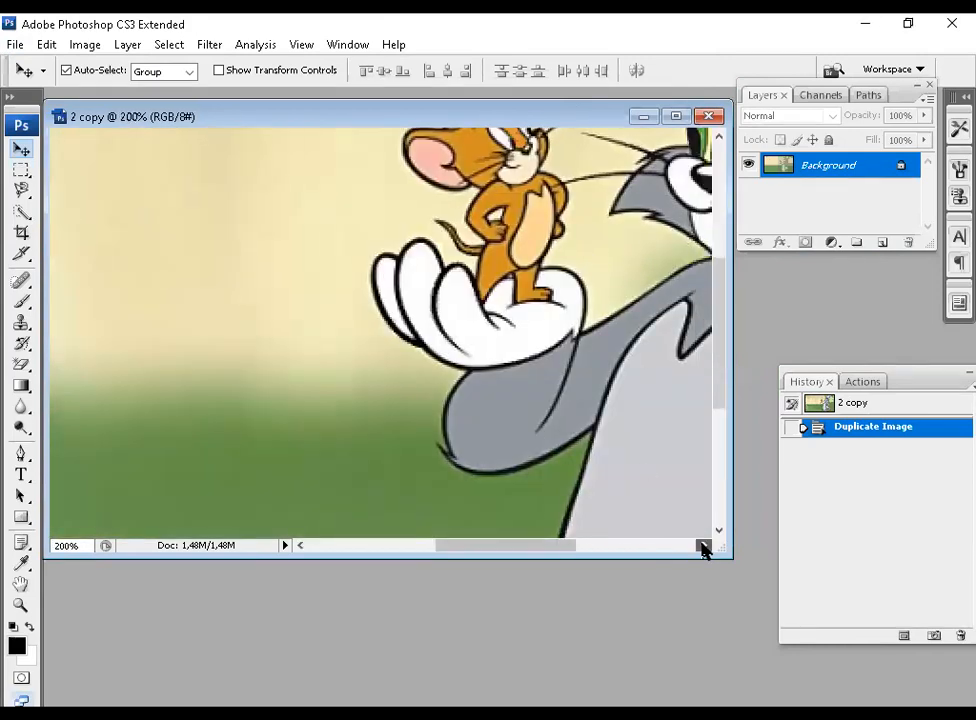
scroll(720, 366, "right", 3)
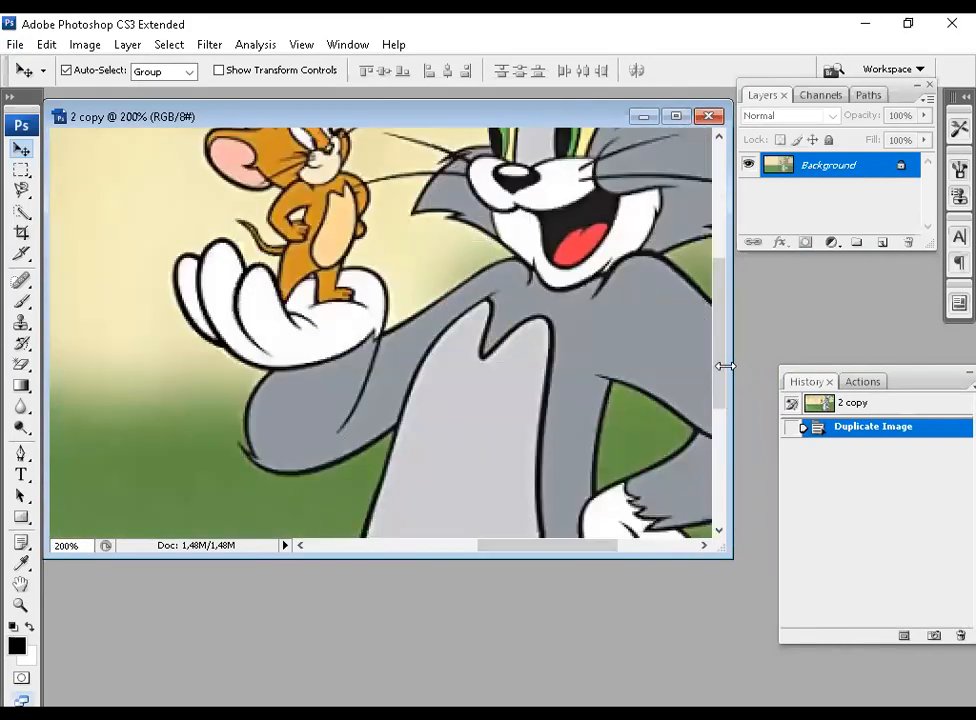
scroll(719, 300, "up", 3)
scroll(713, 403, "up", 2)
left_click(703, 545)
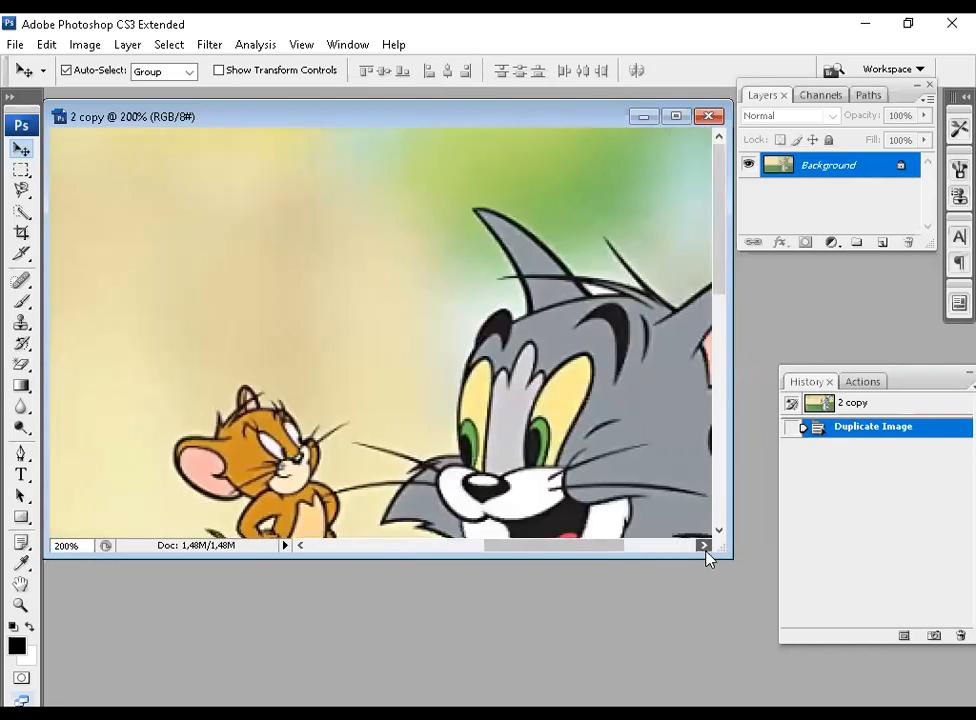
left_click(705, 549)
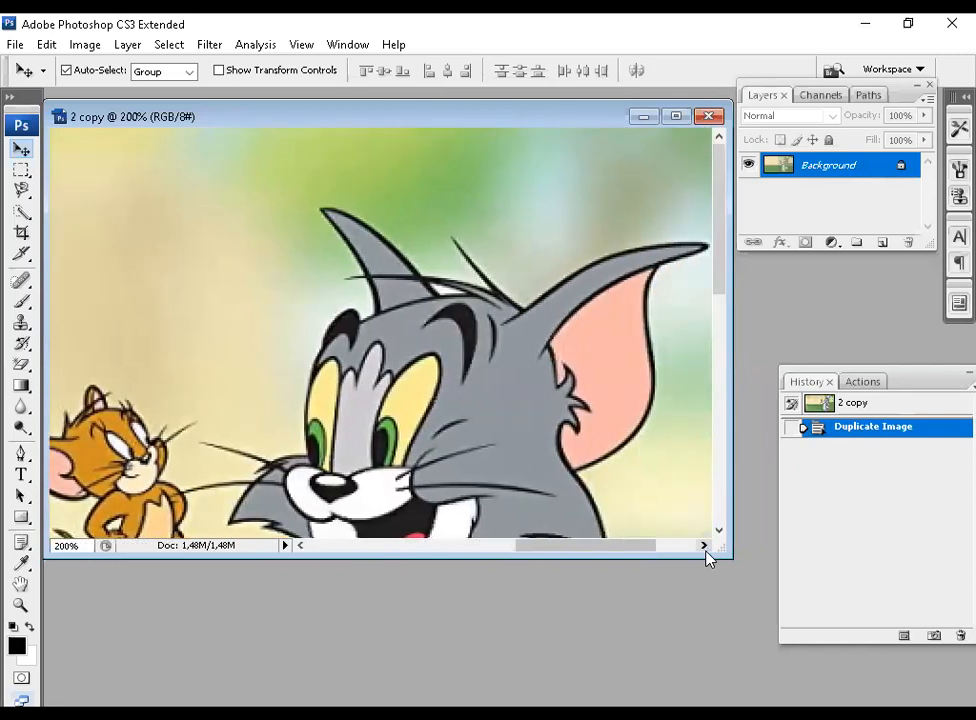
key("ctrl+plus")
key("ctrl+plus")
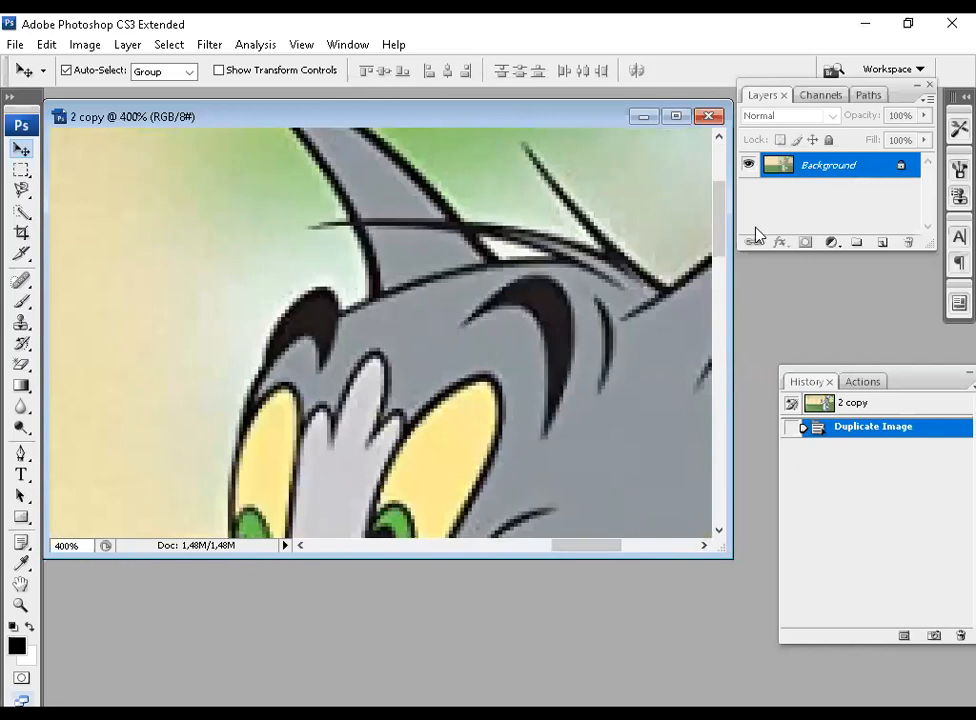
left_click_drag(723, 218, 717, 184)
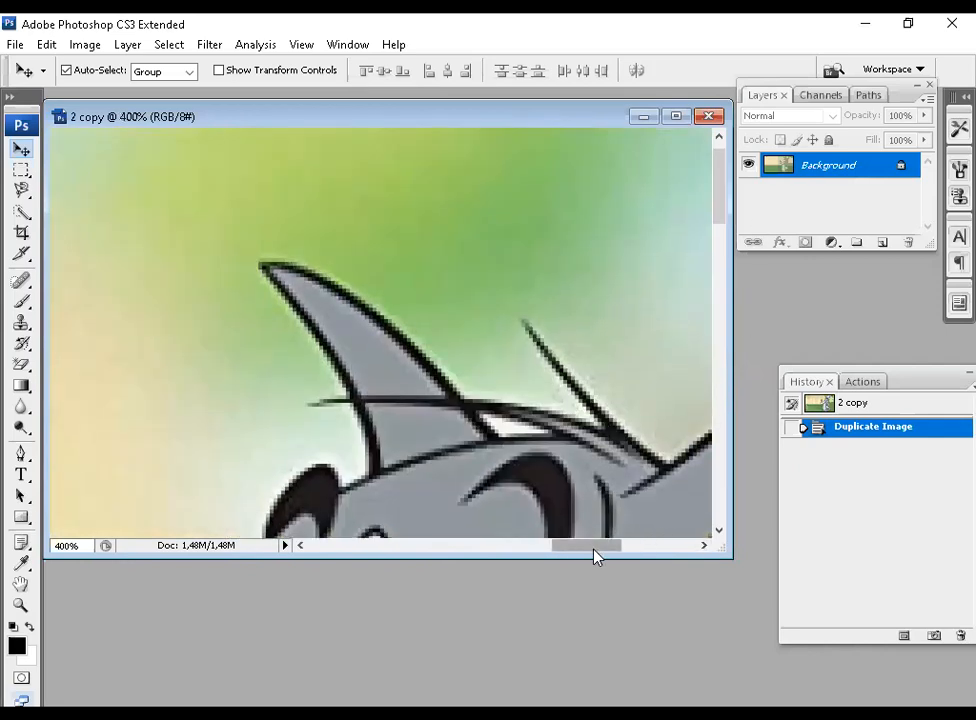
left_click_drag(595, 546, 604, 546)
left_click(717, 531)
left_click(717, 531)
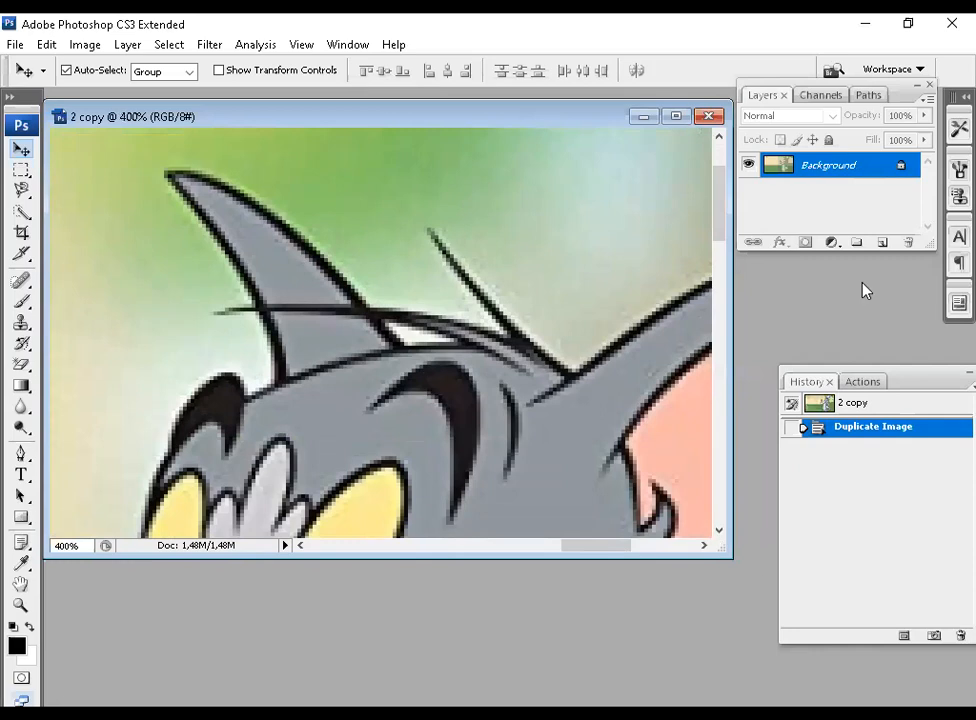
left_click(21, 454)
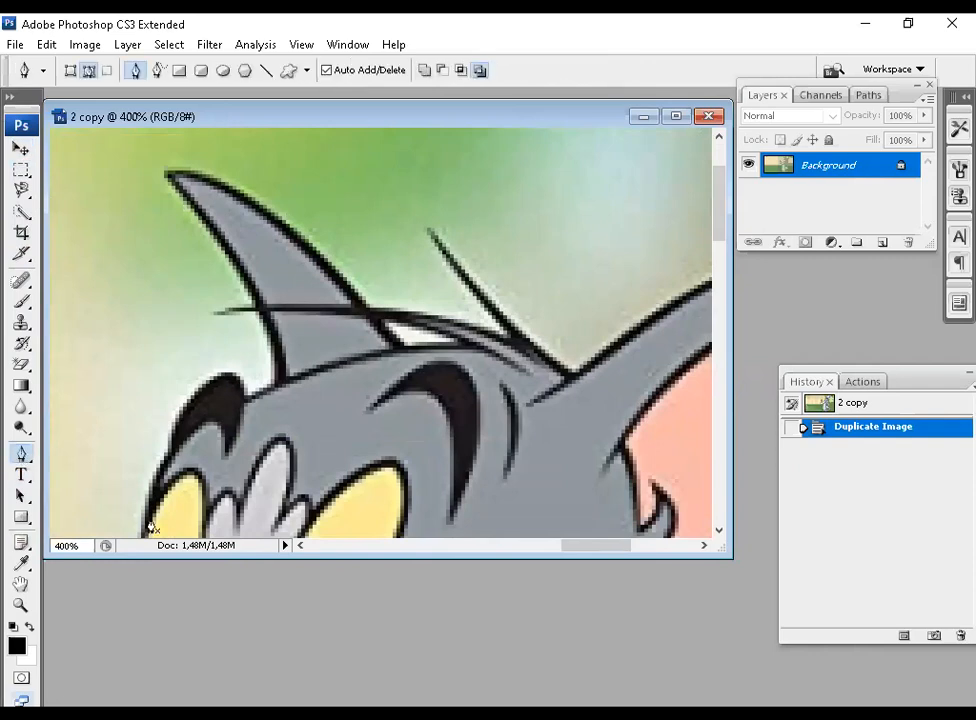
left_click(167, 183)
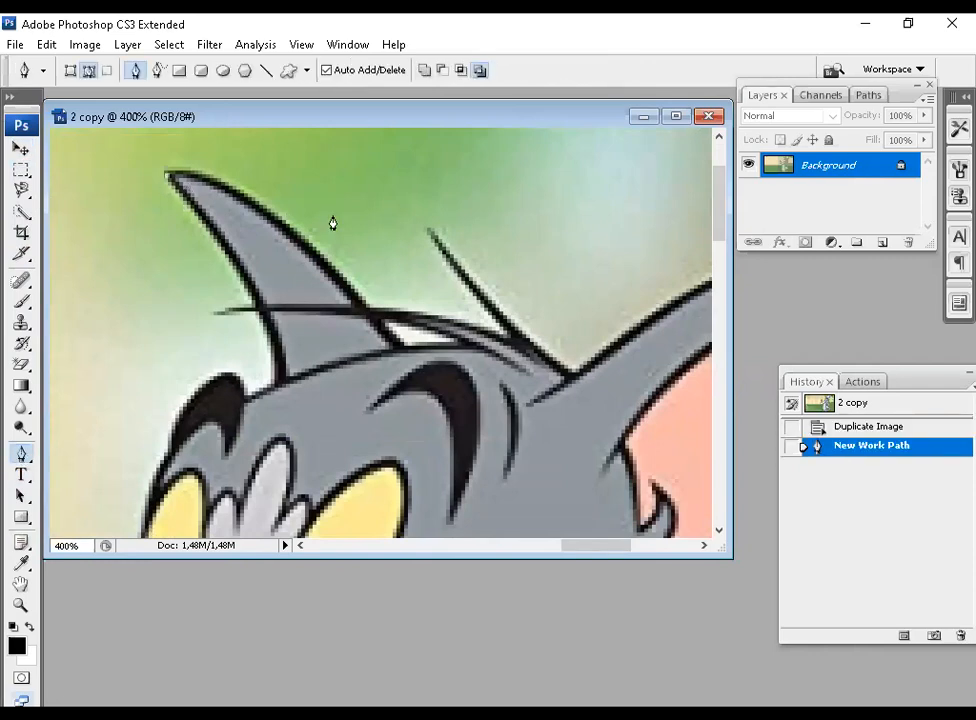
left_click(395, 348)
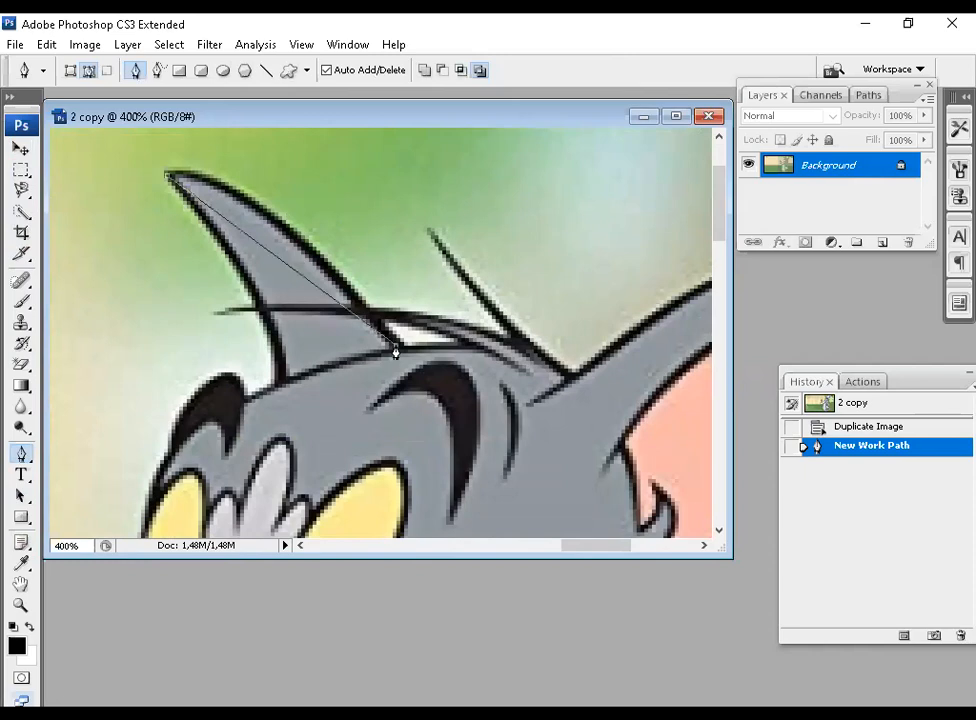
left_click(283, 378)
left_click(168, 180)
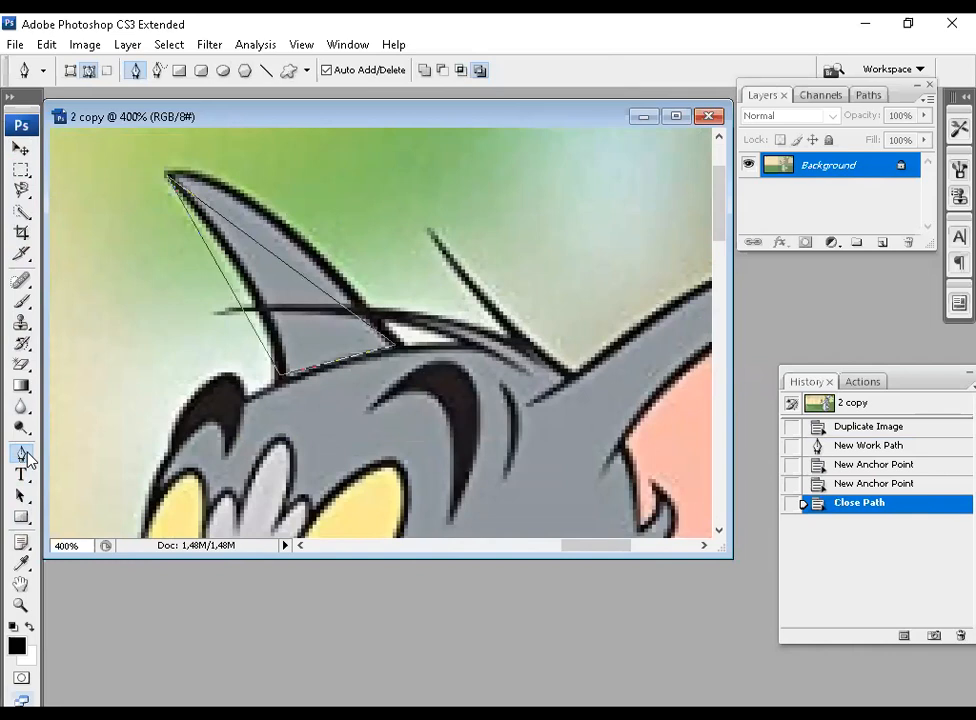
Add an anchor point to each long side of the ear path and bend the path to follow the ear's curved outline
left_click_drag(27, 457, 84, 495)
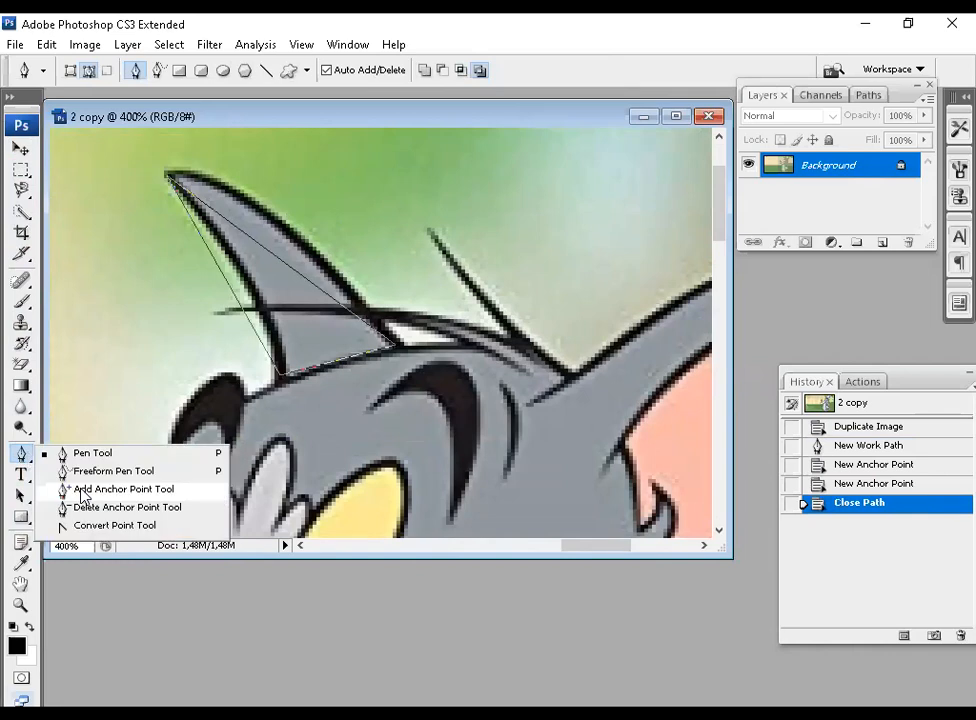
left_click_drag(277, 259, 264, 214)
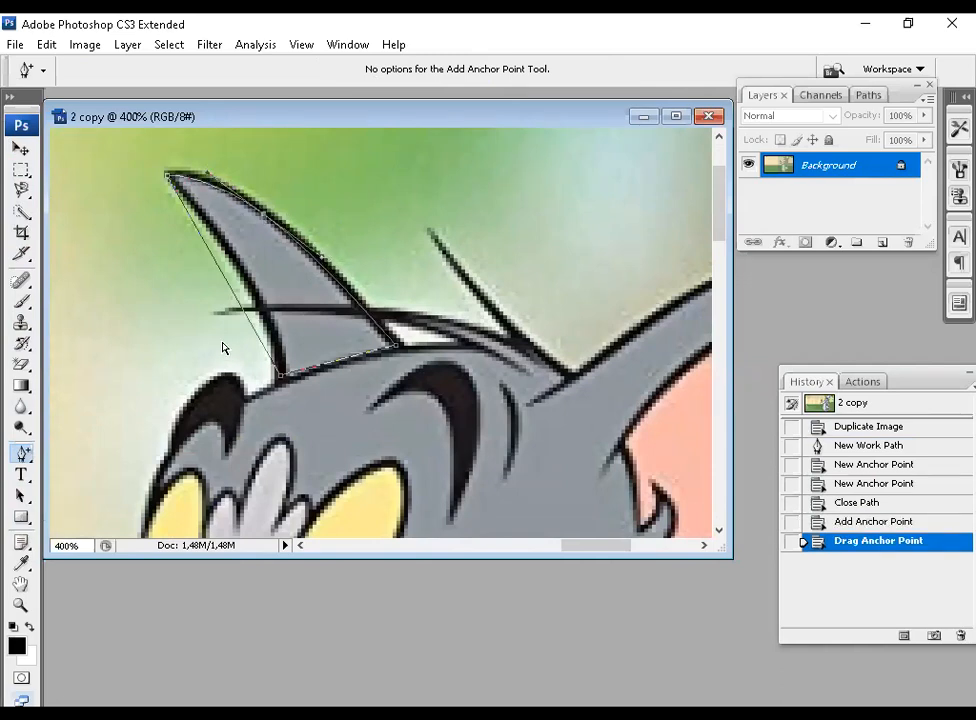
left_click(229, 298)
left_click_drag(229, 295, 186, 210)
left_click_drag(282, 380, 275, 382)
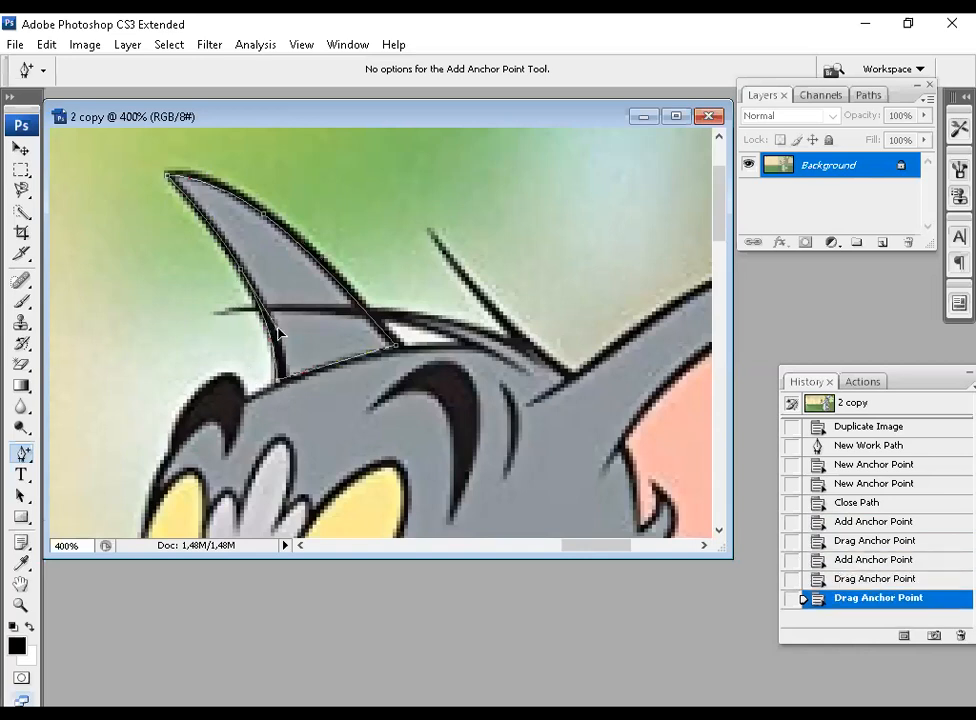
left_click_drag(200, 248, 213, 252)
Convert the ear's work path into a new anti-aliased selection with a feather radius of 0 pixels
left_click(21, 148)
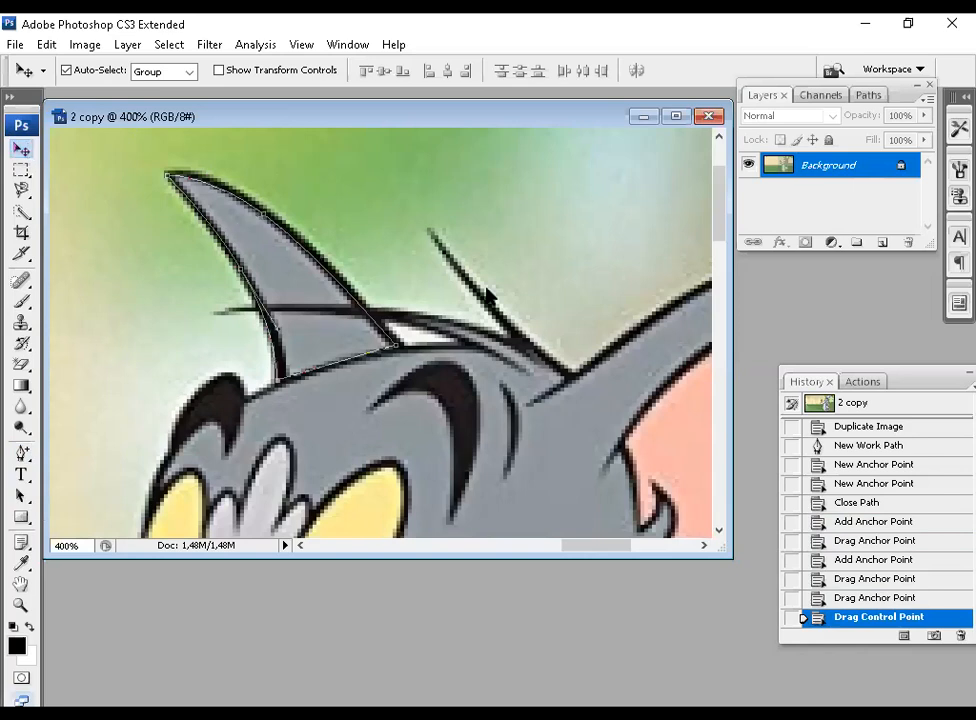
left_click(488, 301)
key("Return")
left_click(866, 95)
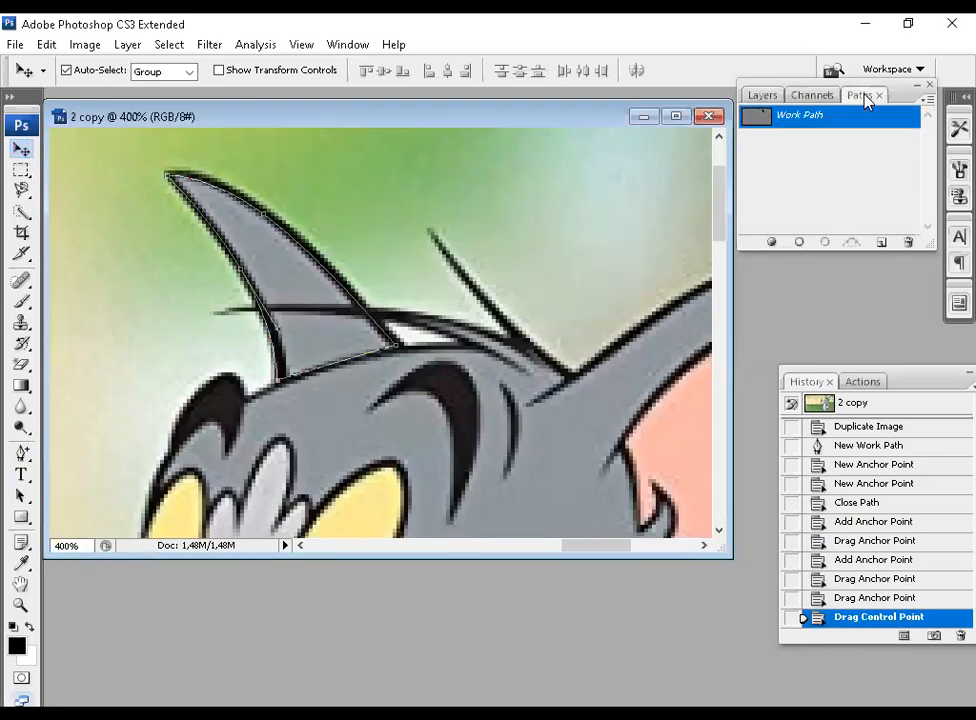
right_click(826, 120)
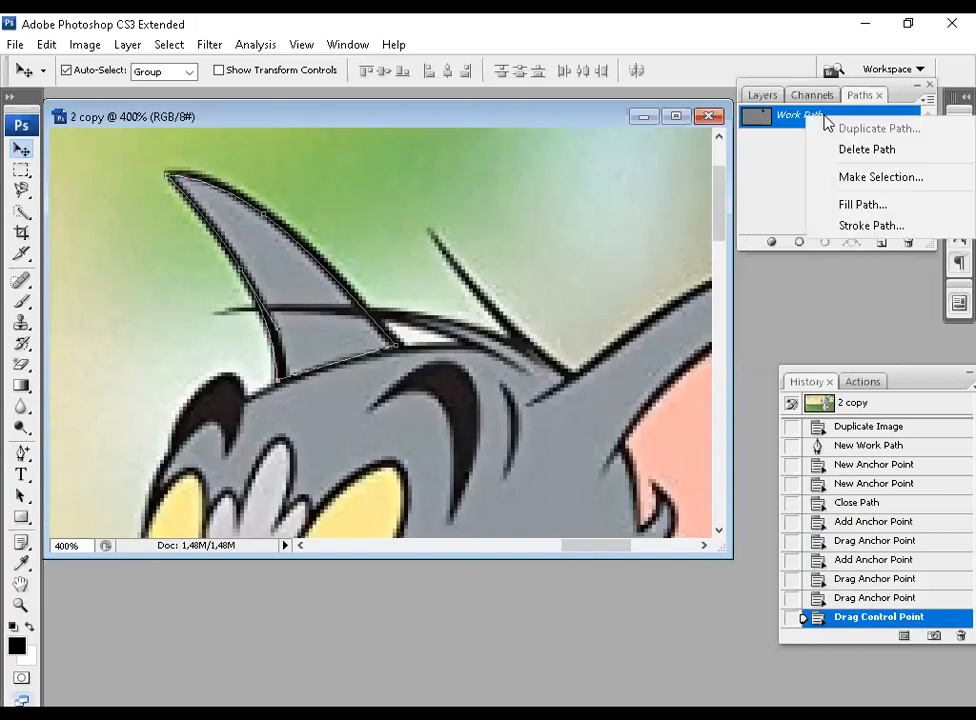
left_click(855, 178)
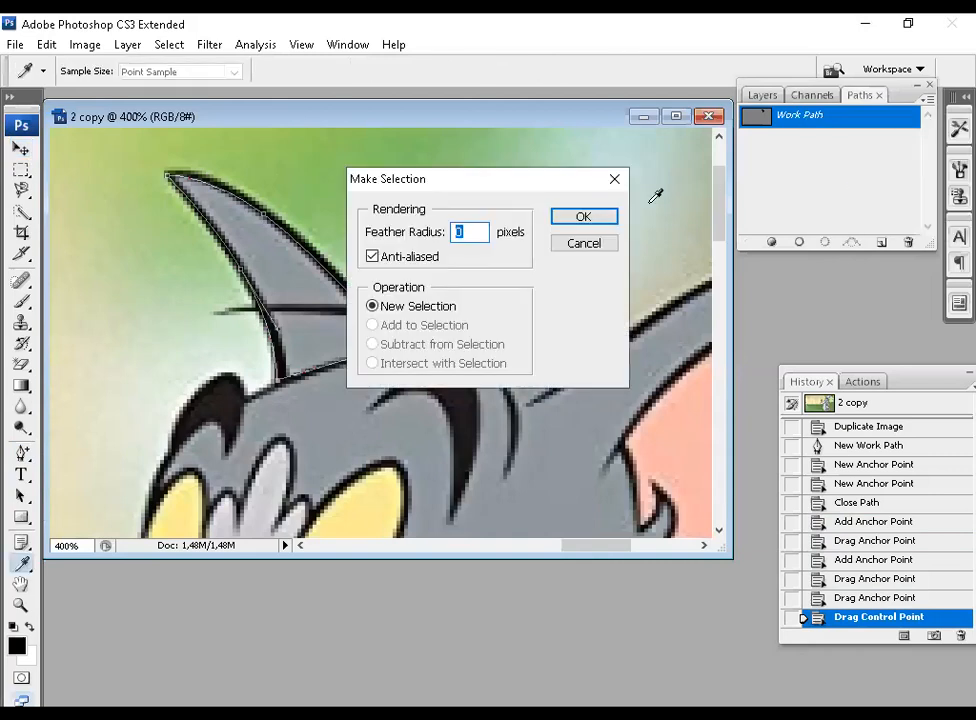
left_click(610, 222)
Move the selected ear pixels to the right, over the gap between the cat's two ears
key("v")
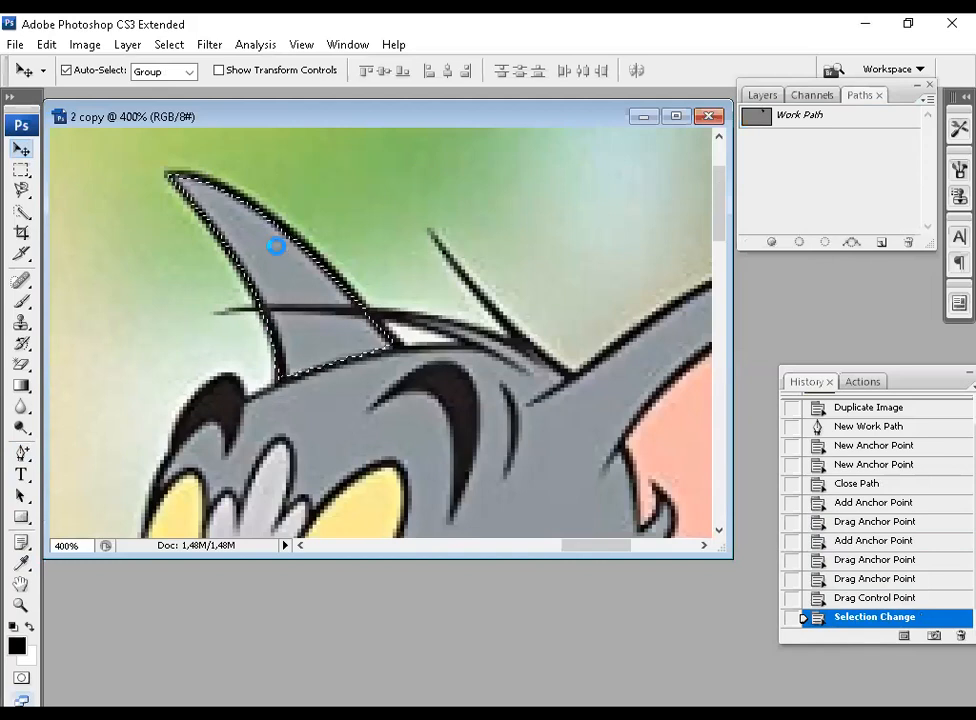
left_click_drag(282, 258, 558, 253)
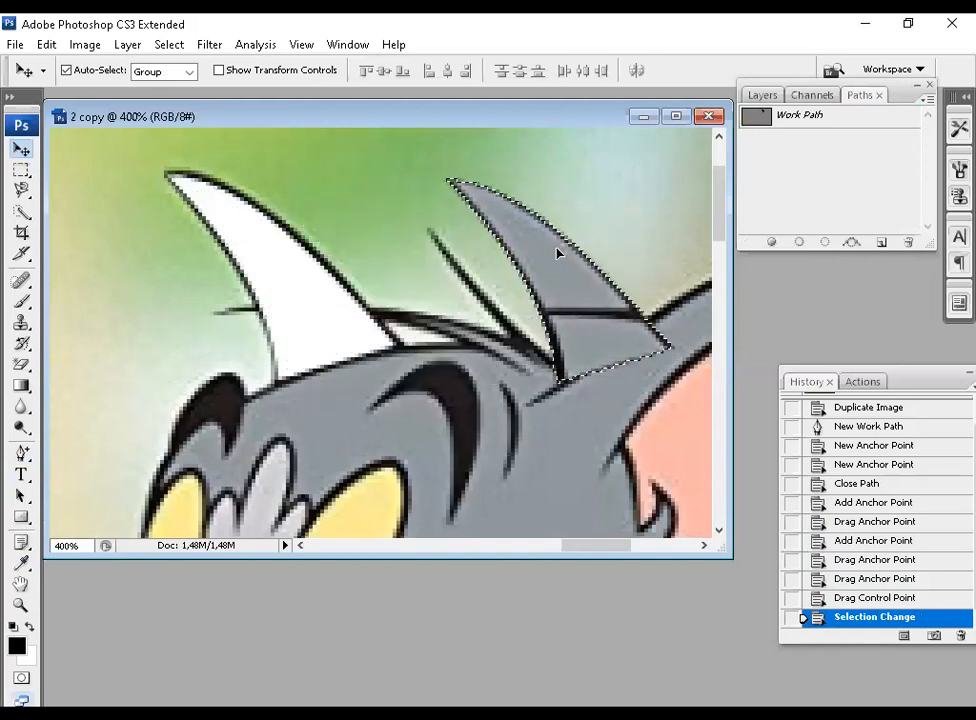
left_click_drag(558, 253, 486, 241)
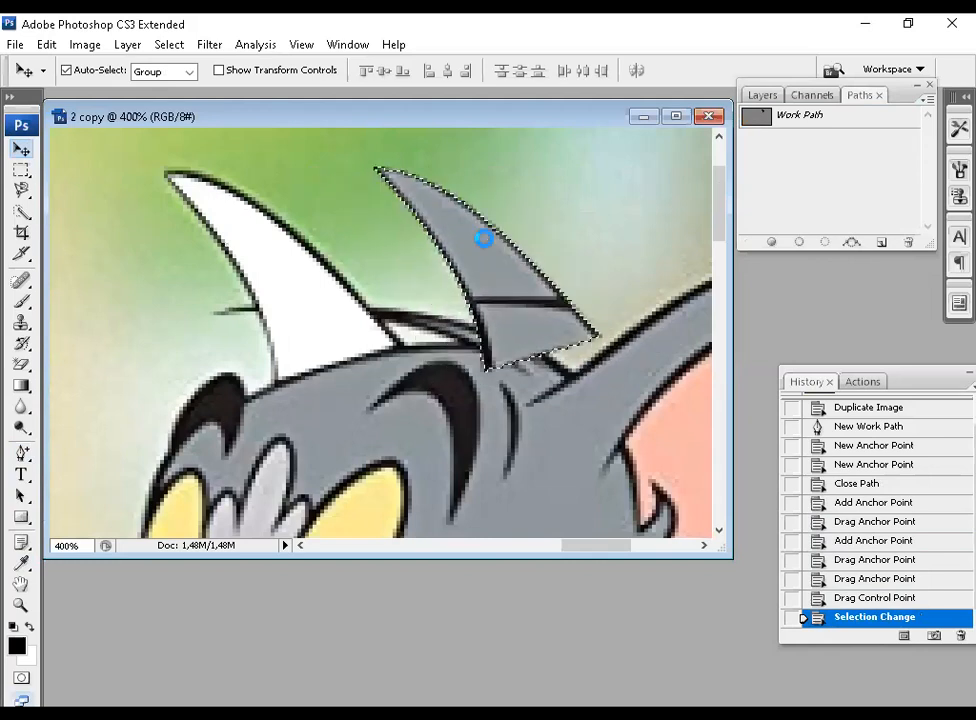
left_click(21, 170)
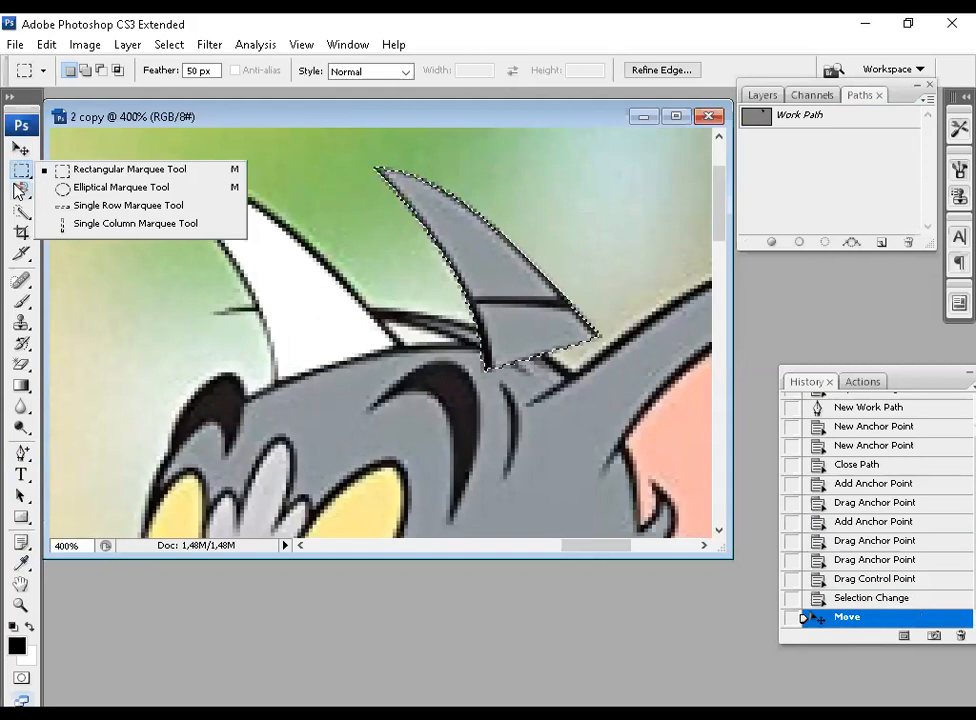
left_click(20, 191)
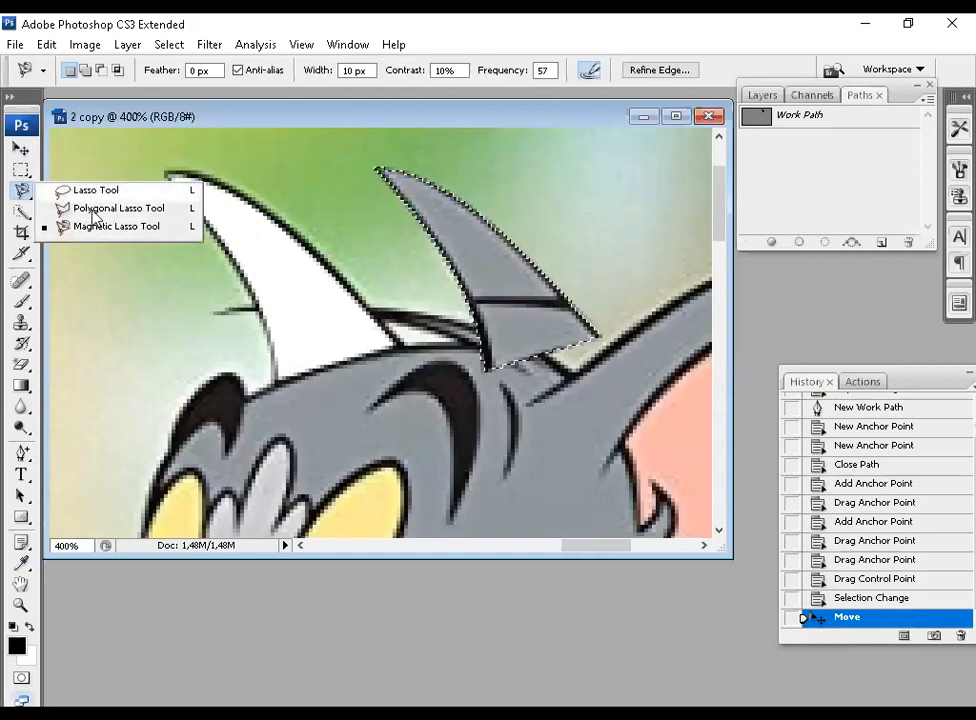
left_click(24, 455)
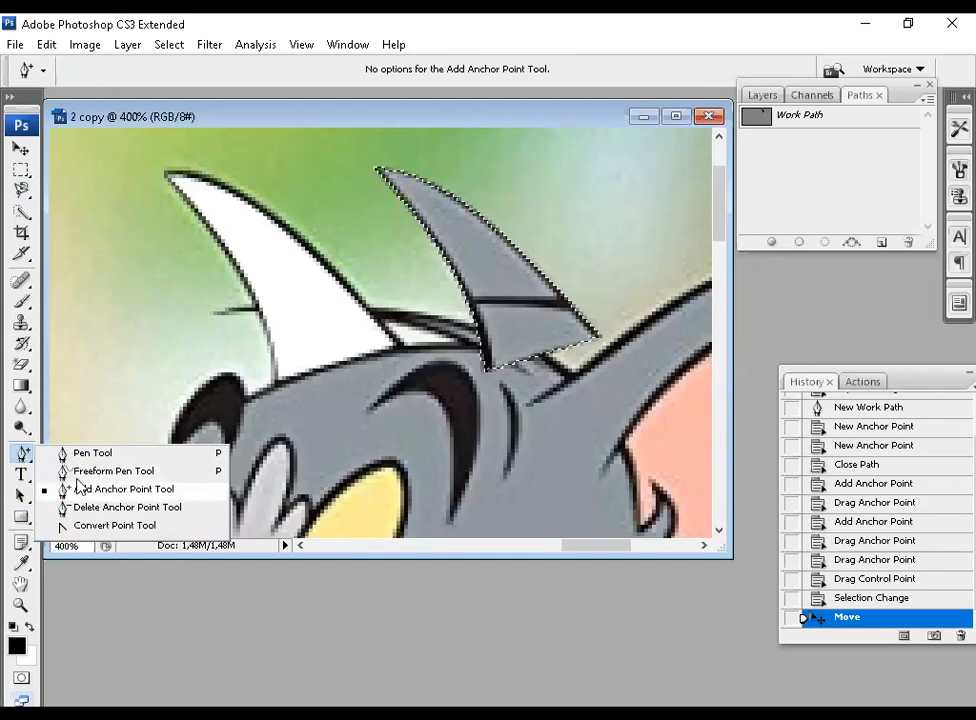
left_click(21, 148)
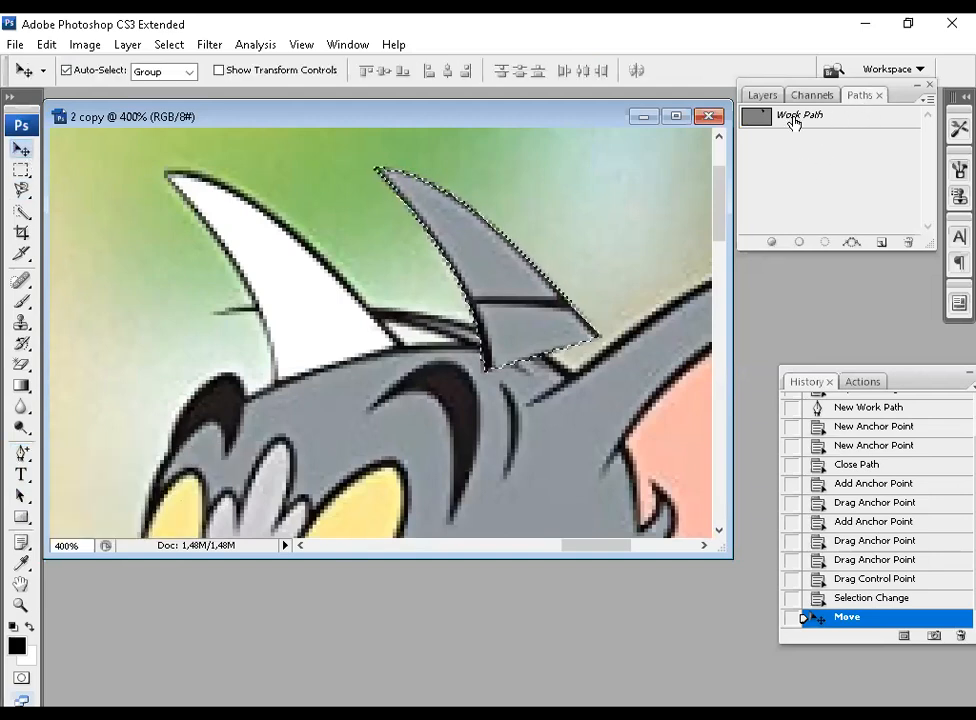
right_click(793, 122)
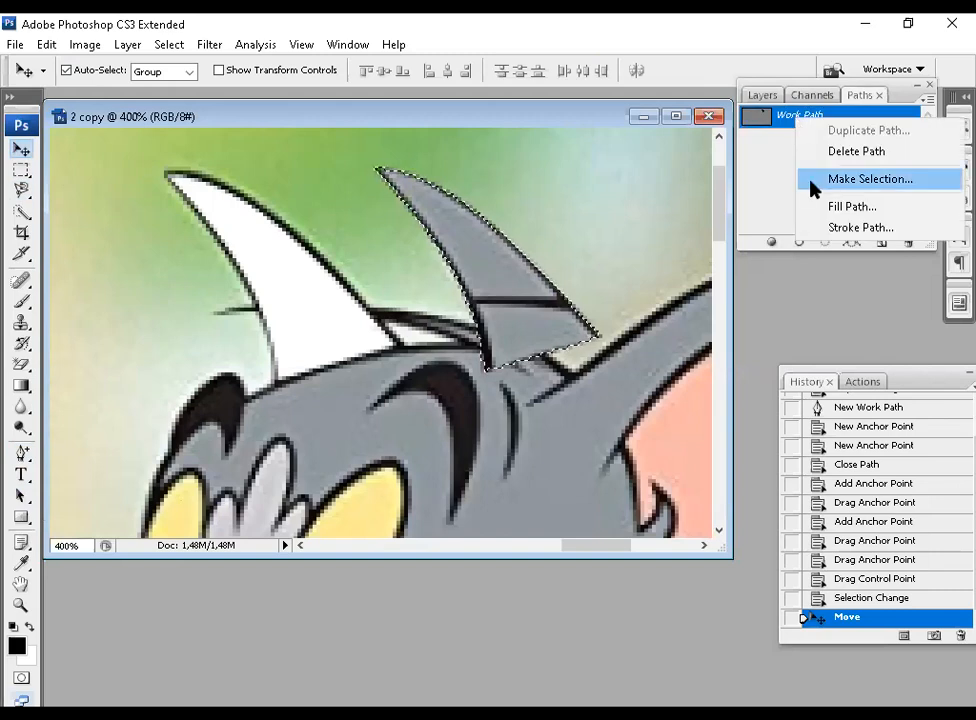
left_click(776, 185)
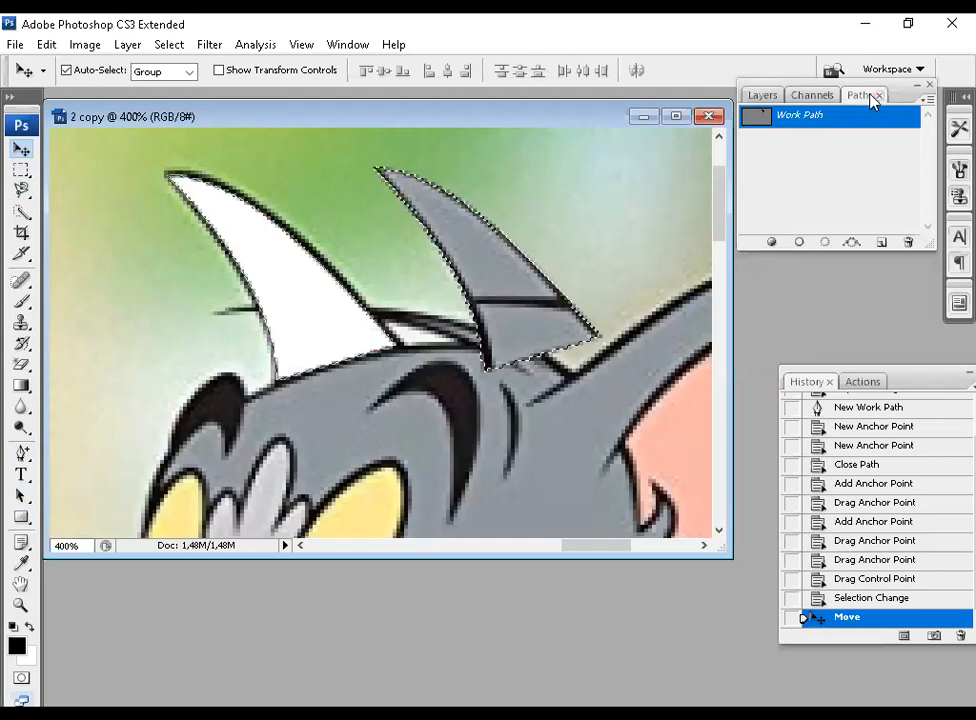
Close the Paths panel, view the Layers and Channels lists, and bring the Paths panel back
left_click(879, 95)
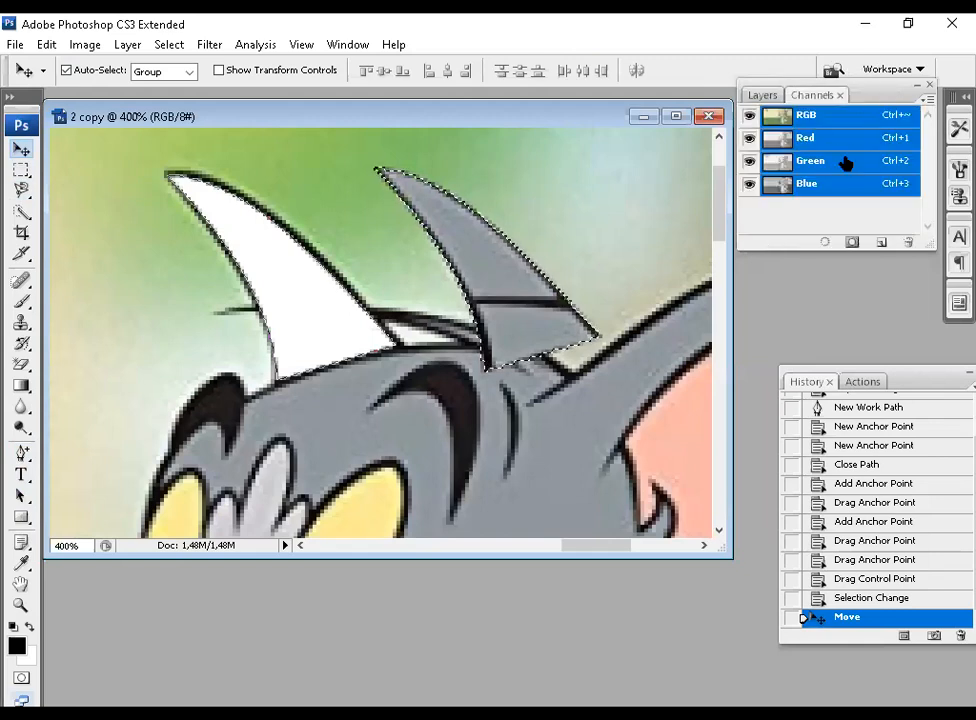
left_click(764, 95)
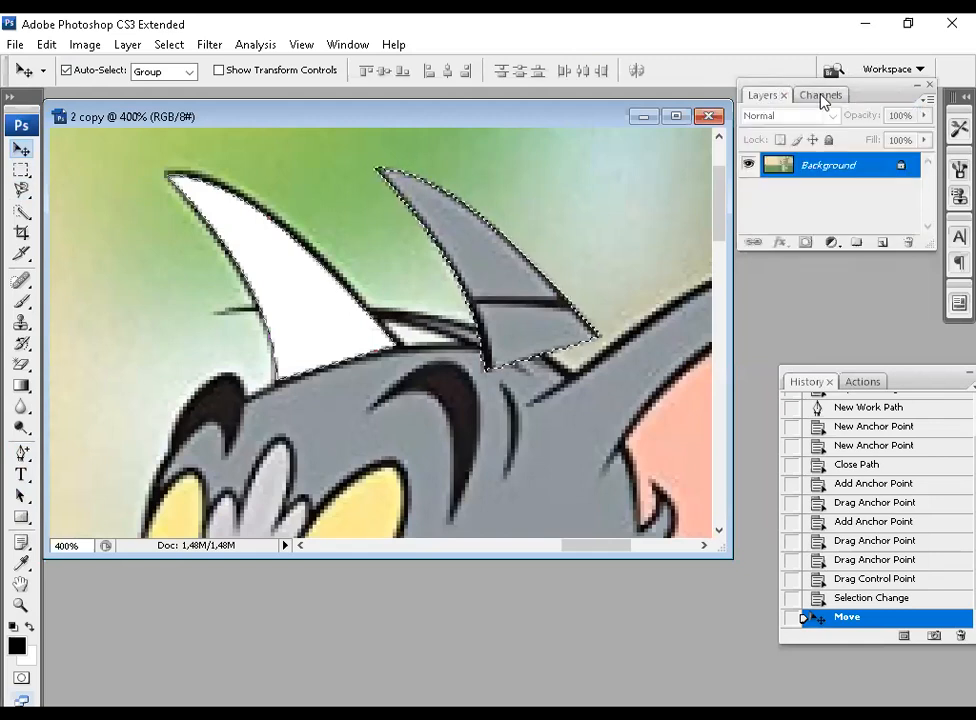
left_click(820, 95)
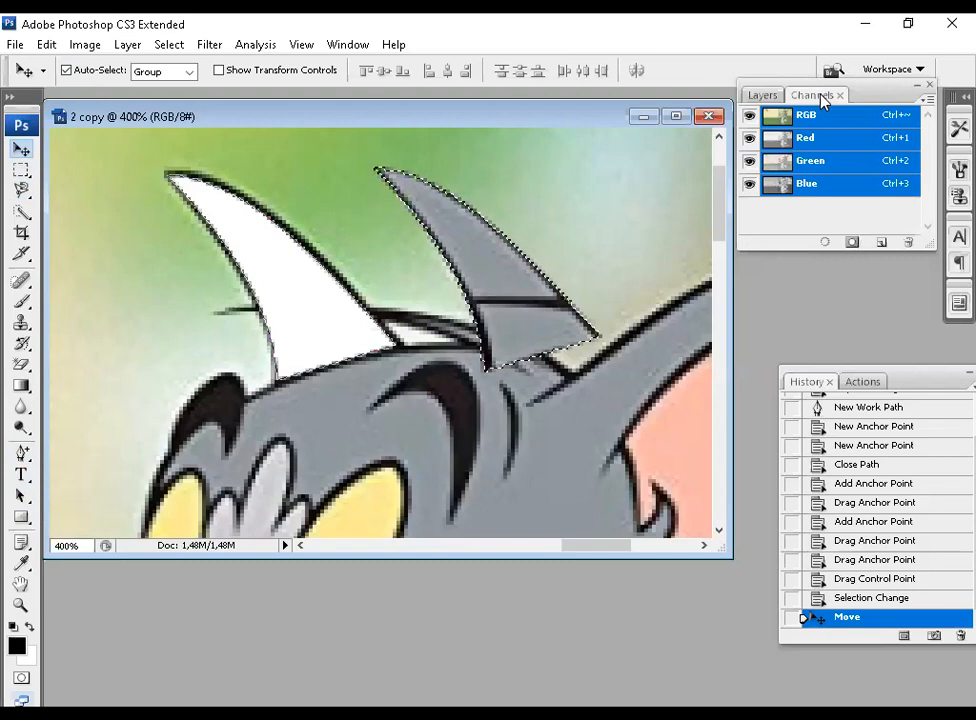
left_click(347, 50)
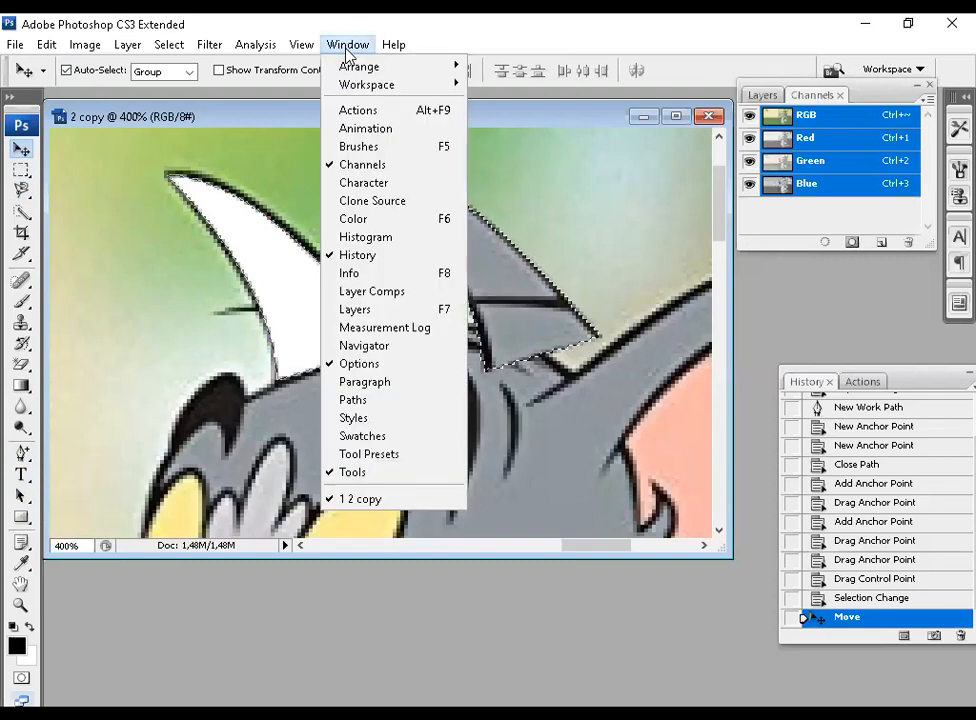
left_click(365, 402)
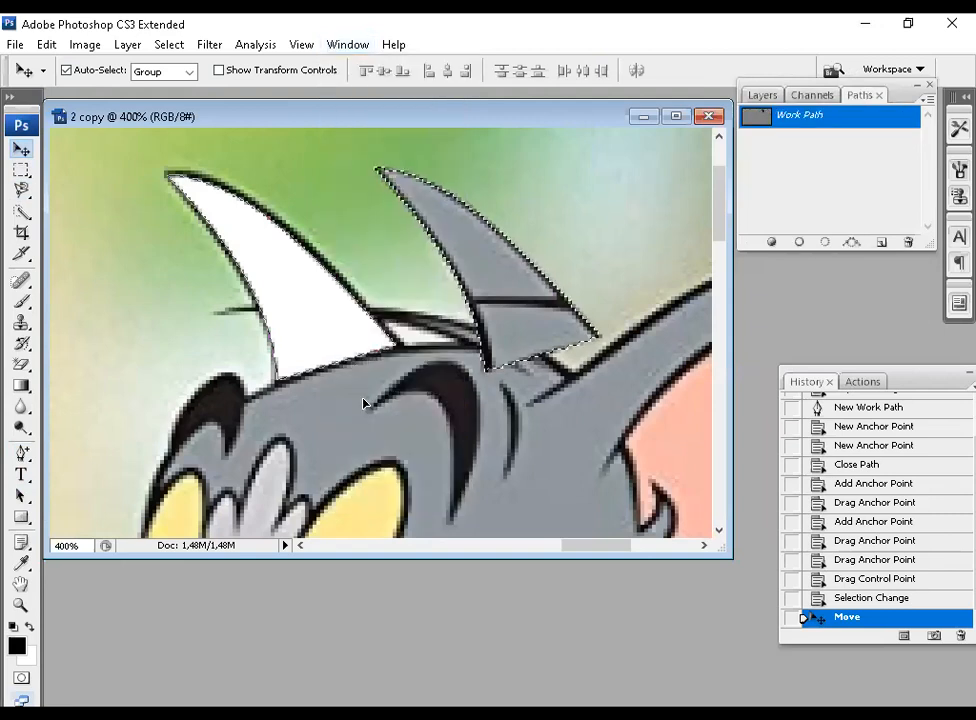